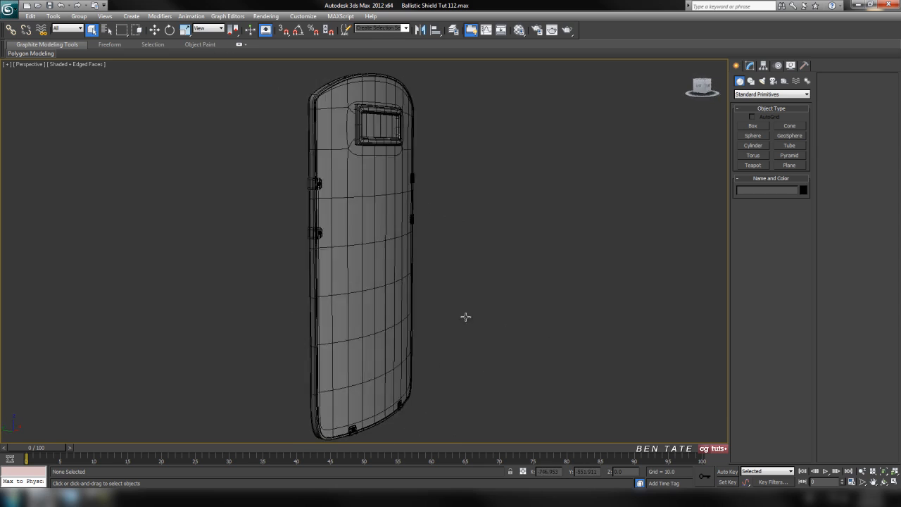
Review the scene's summary info for total and per-object vertex and face counts.
left_click(7, 13)
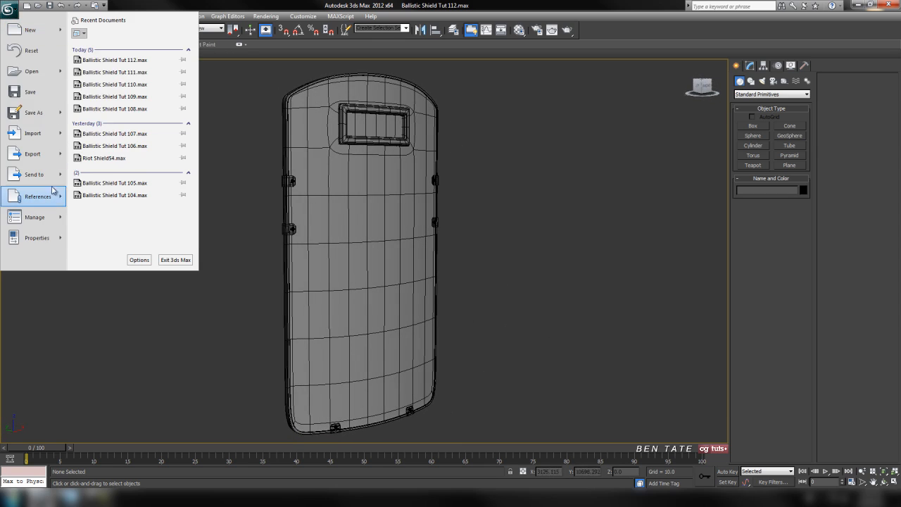
mouse_move(49, 238)
left_click(125, 47)
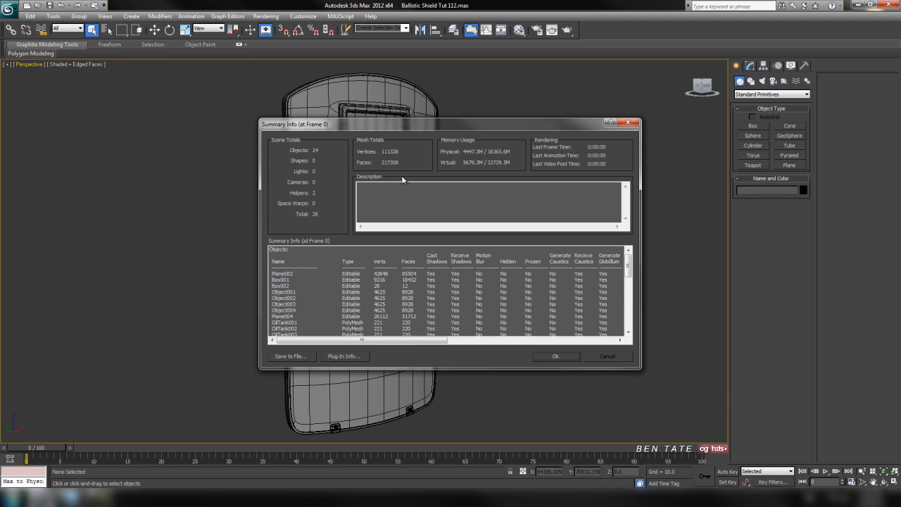
left_click(633, 123)
Select the main shield body and isolate it from the other parts.
middle_click_drag(626, 172, 606, 175)
middle_click_drag(386, 177, 427, 177)
mouse_move(534, 212)
middle_mouse_down("alt")
mouse_move(478, 208)
mouse_move(535, 204)
middle_mouse_up("alt")
left_click(440, 202)
middle_click_drag(441, 202, 564, 212, "alt")
right_click(519, 201)
left_click(542, 167)
Turn off Isoline Display in the shield body's TurboSmooth modifier.
left_click(750, 67)
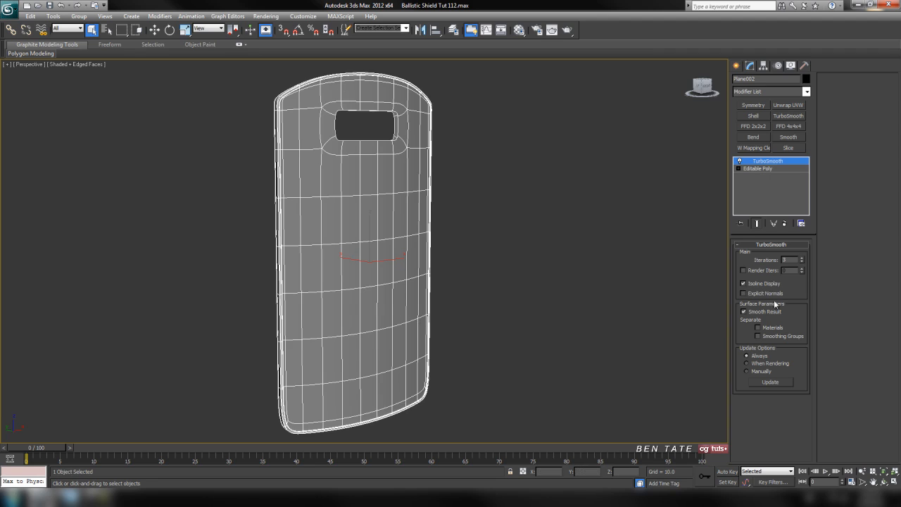
left_click(743, 283)
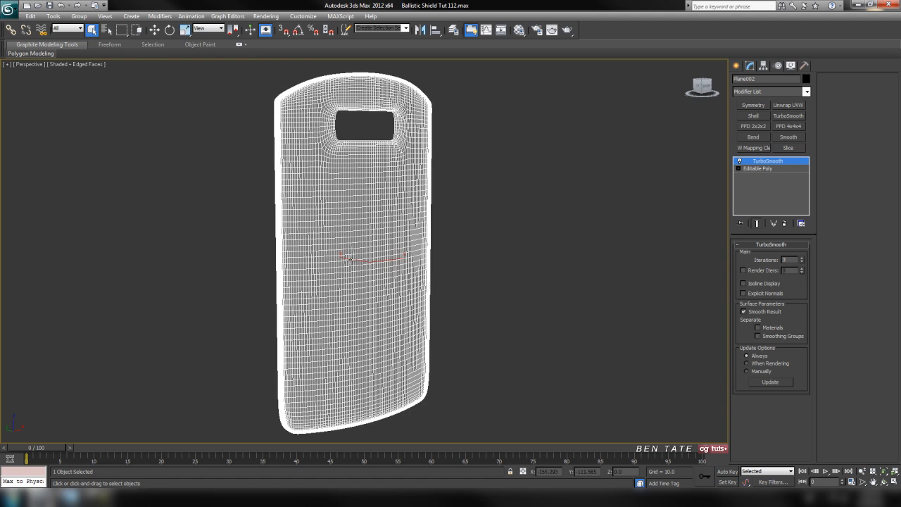
middle_click_drag(464, 247, 530, 243)
scroll(441, 293, "up", 5)
scroll(442, 292, "up", 3)
scroll(442, 293, "down", 3)
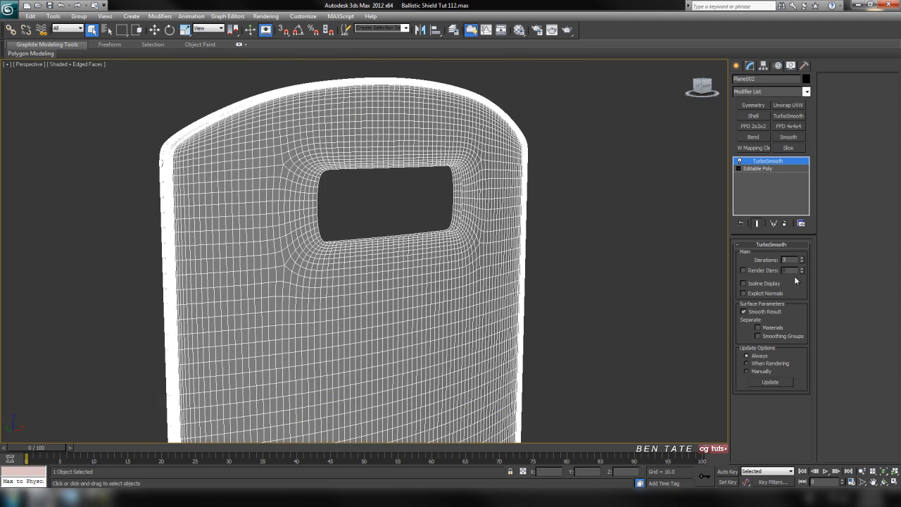
middle_click_drag(486, 323, 503, 307, "alt")
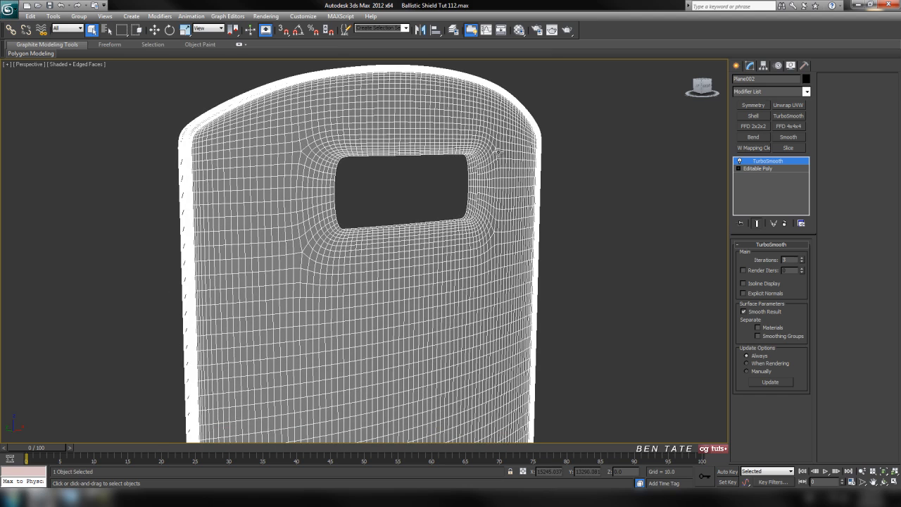
Convert the smoothed shield body to an Editable Poly.
right_click(497, 150)
mouse_move(550, 237)
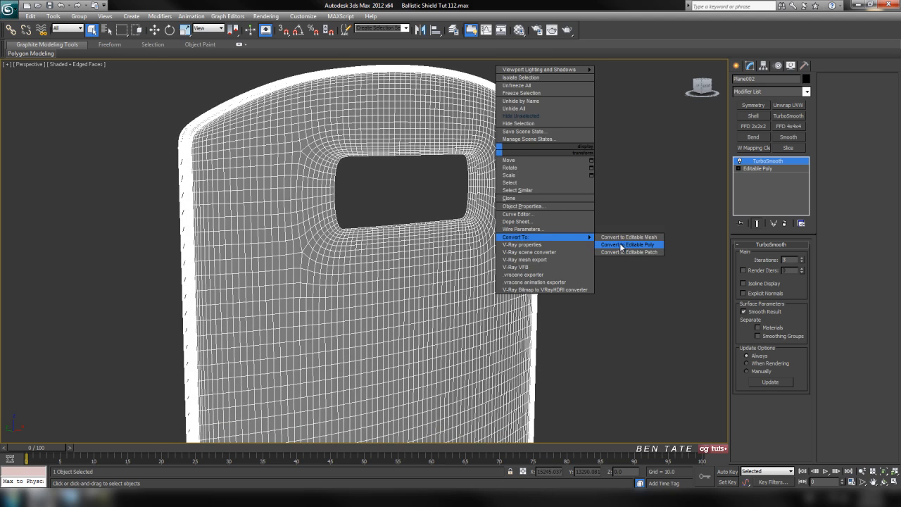
left_click(621, 245)
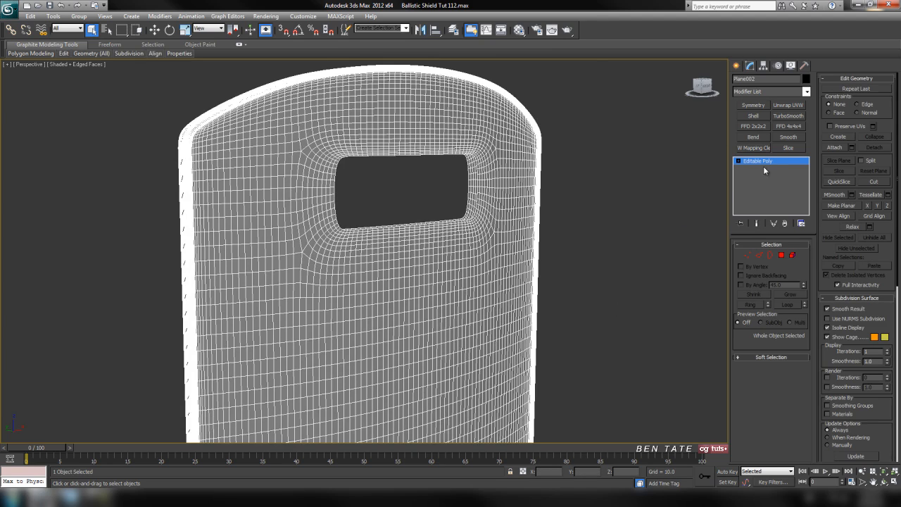
Examine the collapsed shield body's wireframe density across the front face, window opening and rim.
middle_click_drag(563, 266, 559, 268)
scroll(550, 283, "down", 2)
middle_click_drag(540, 301, 507, 233)
scroll(528, 234, "up", 1)
scroll(498, 293, "down", 2)
scroll(519, 245, "up", 2)
scroll(571, 254, "down", 2)
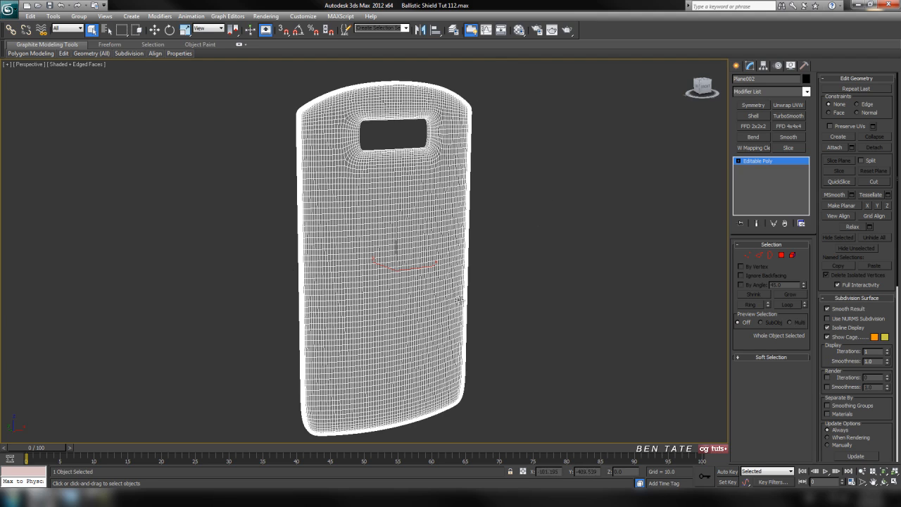
middle_click_drag(512, 332, 496, 309)
middle_click_drag(470, 211, 534, 227)
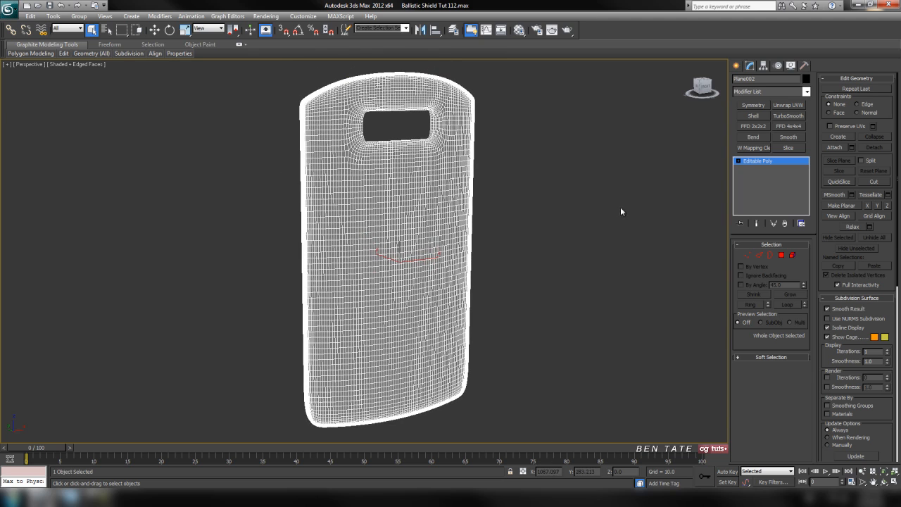
middle_click_drag(538, 266, 527, 269)
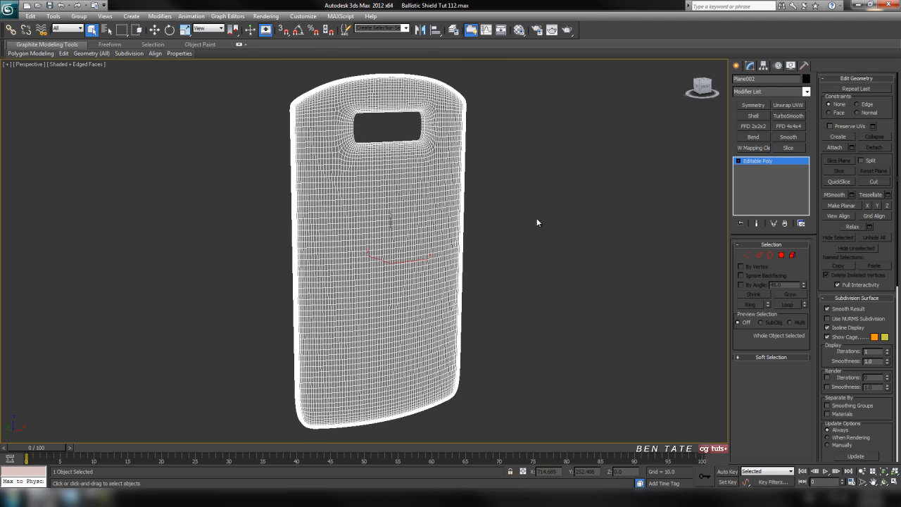
middle_click_drag(607, 244, 497, 291, "alt")
scroll(462, 246, "up", 4)
scroll(498, 239, "up", 3)
scroll(507, 252, "down", 3)
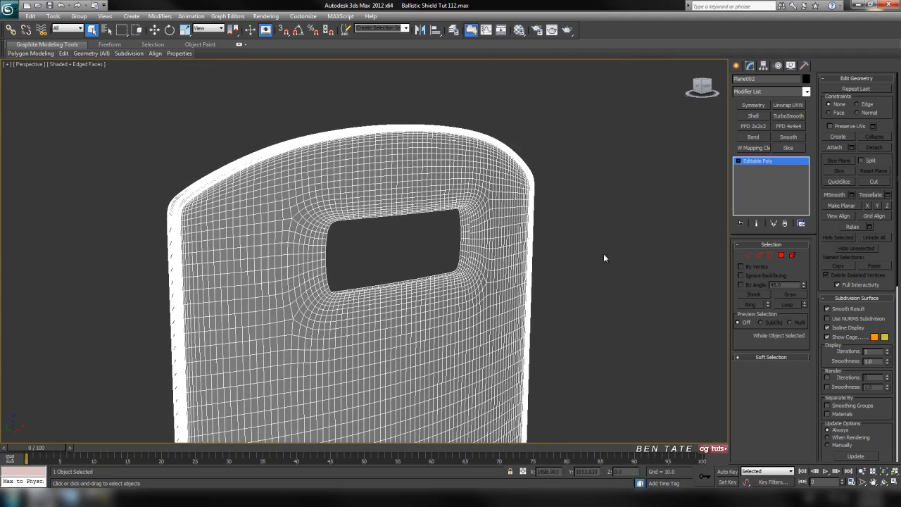
middle_click_drag(574, 236, 586, 202)
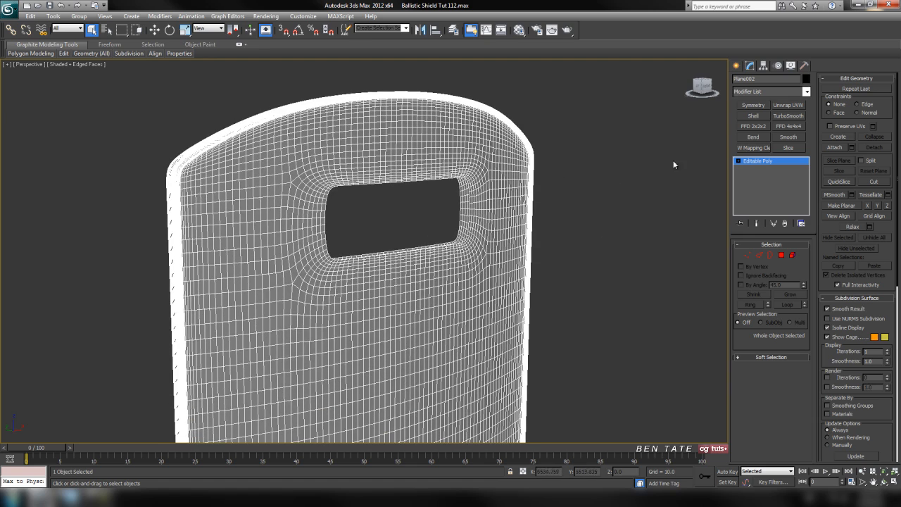
Add a ProOptimizer modifier to the shield body.
middle_click_drag(599, 140, 607, 169)
left_click(807, 92)
scroll(810, 206, "down", 10)
scroll(809, 206, "down", 3)
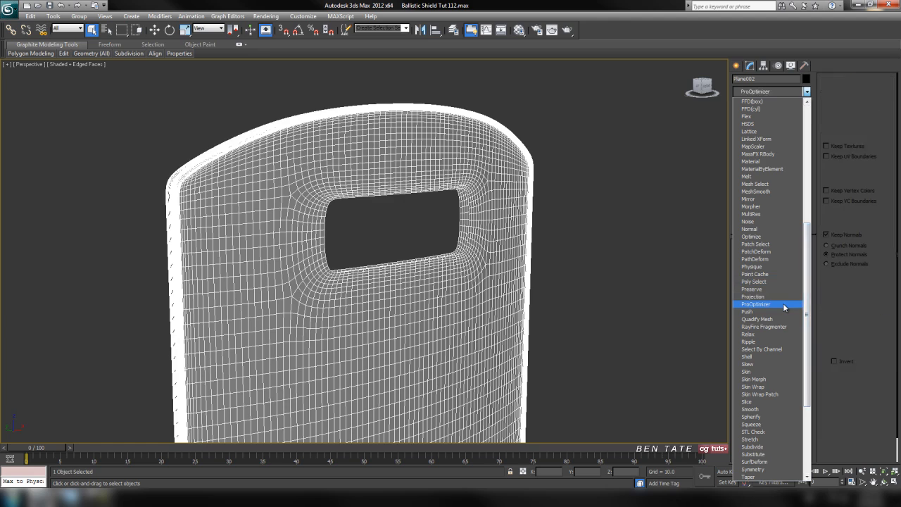
left_click(784, 305)
Calculate the ProOptimizer optimization for the shield body.
scroll(625, 223, "down", 3)
scroll(566, 221, "up", 1)
scroll(541, 263, "down", 6)
scroll(537, 251, "up", 4)
scroll(537, 251, "up", 5)
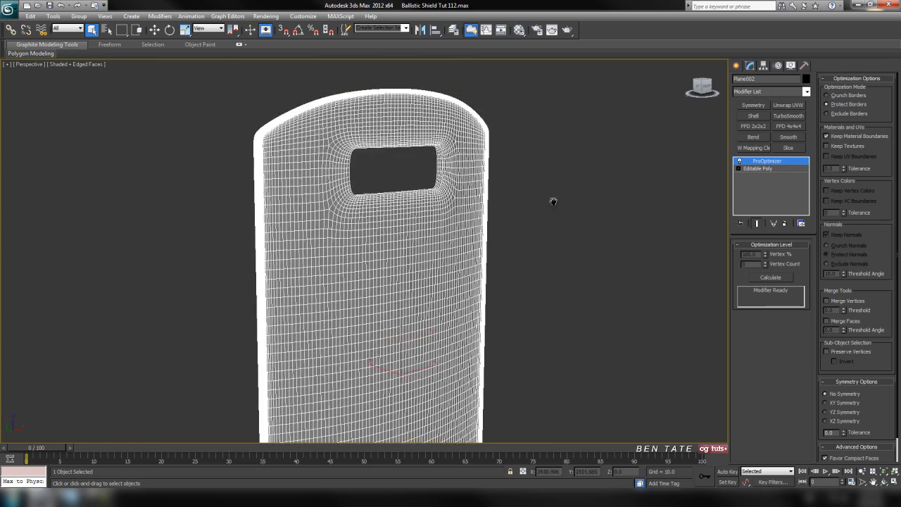
middle_click_drag(582, 209, 589, 253, "alt")
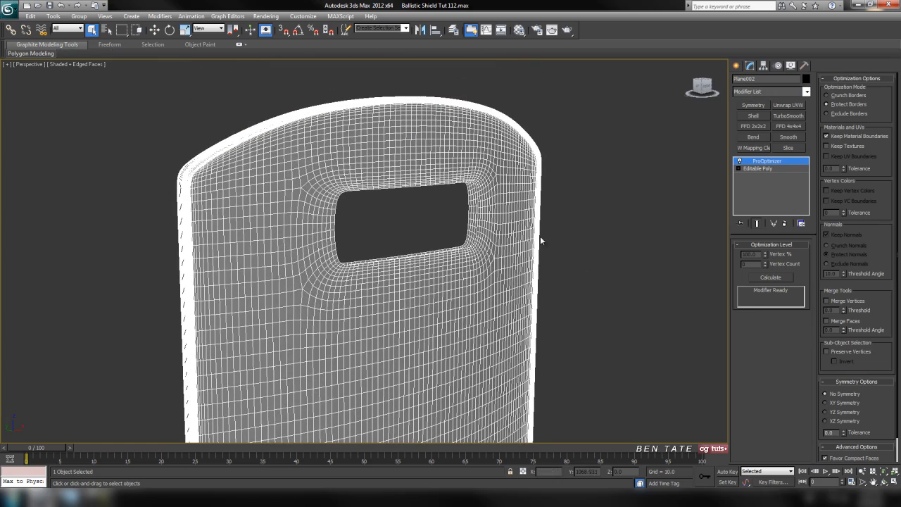
left_click(780, 276)
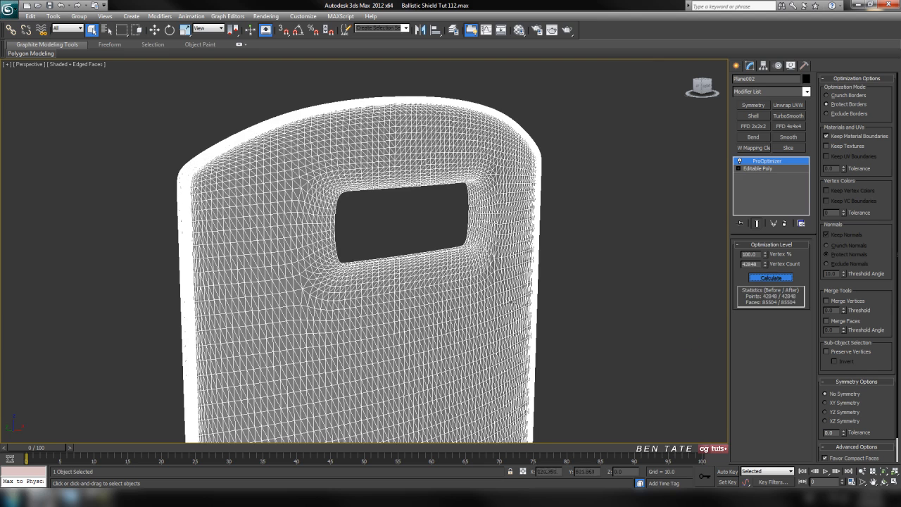
Lower the ProOptimizer Vertex % to 27.6 and compare the shield with edged faces off and on.
middle_click_drag(537, 298, 553, 307)
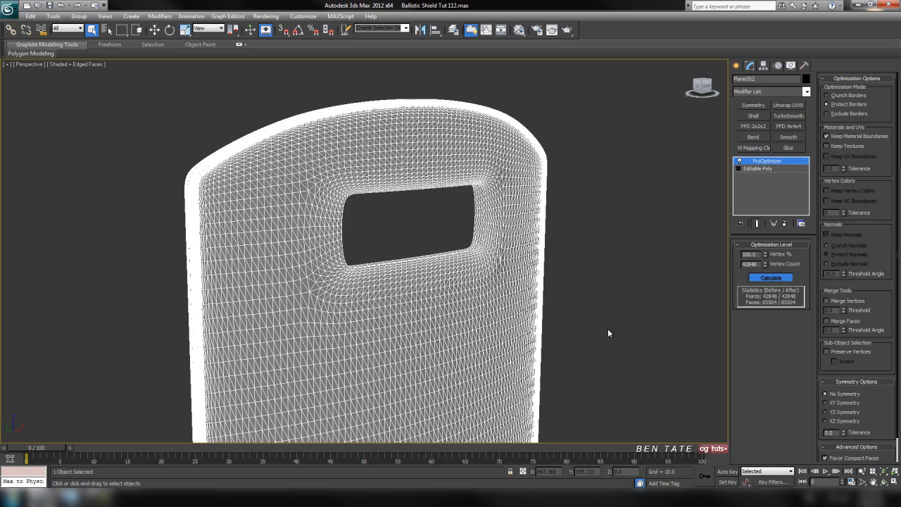
middle_click_drag(608, 328, 610, 311)
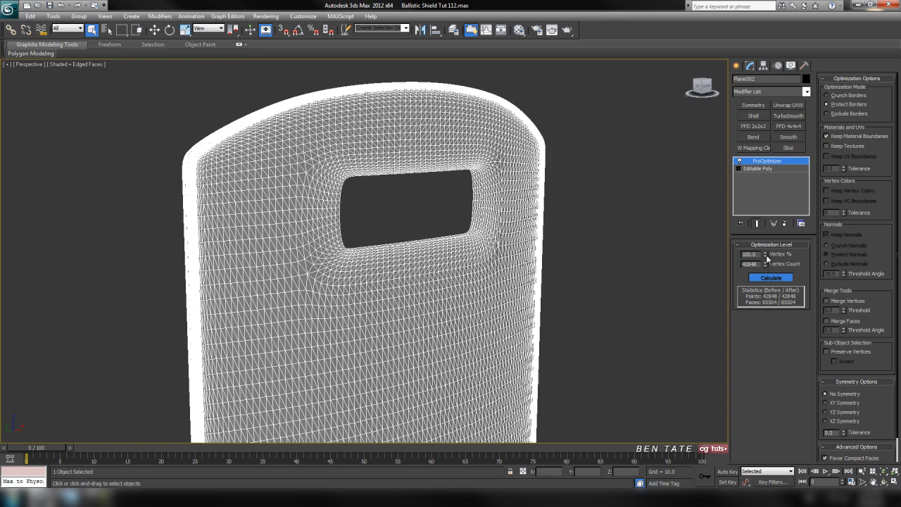
mouse_move(765, 259)
left_mouse_down()
mouse_move(758, 487)
mouse_move(757, 18)
mouse_move(754, 204)
mouse_move(746, 73)
mouse_move(751, 36)
mouse_move(743, 470)
mouse_move(732, 342)
mouse_move(721, 483)
mouse_move(719, 3)
mouse_move(712, 93)
left_mouse_up()
key("F4")
key("F4")
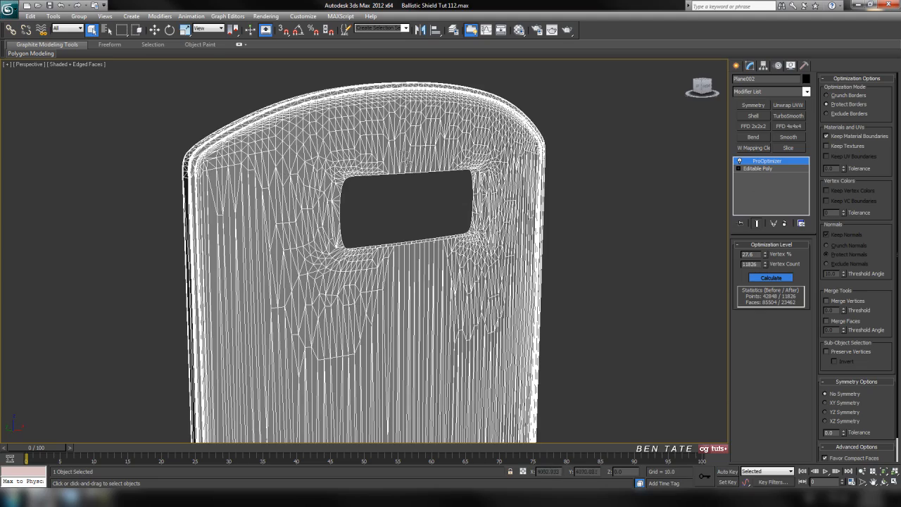
Inspect the optimized triangulation around the shield's window opening and outer rim from several angles.
middle_click_drag(472, 279, 459, 391)
scroll(456, 268, "down", 3)
scroll(459, 383, "up", 2)
middle_click_drag(507, 257, 499, 258)
middle_click_drag(535, 208, 540, 212)
middle_click_drag(544, 250, 416, 274, "alt")
middle_click_drag(635, 308, 636, 236)
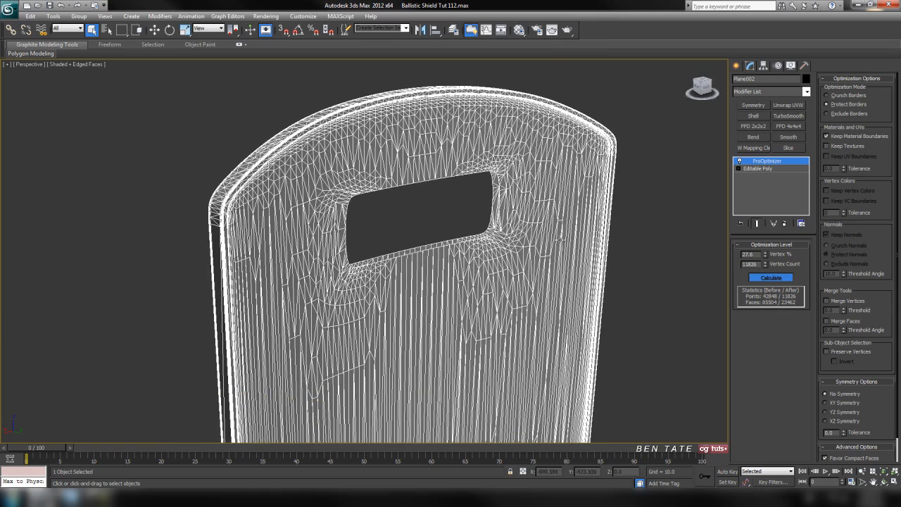
Remove the ProOptimizer modifier from the shield body.
left_click(785, 223)
middle_click_drag(599, 266, 541, 319, "alt")
scroll(511, 360, "down", 4)
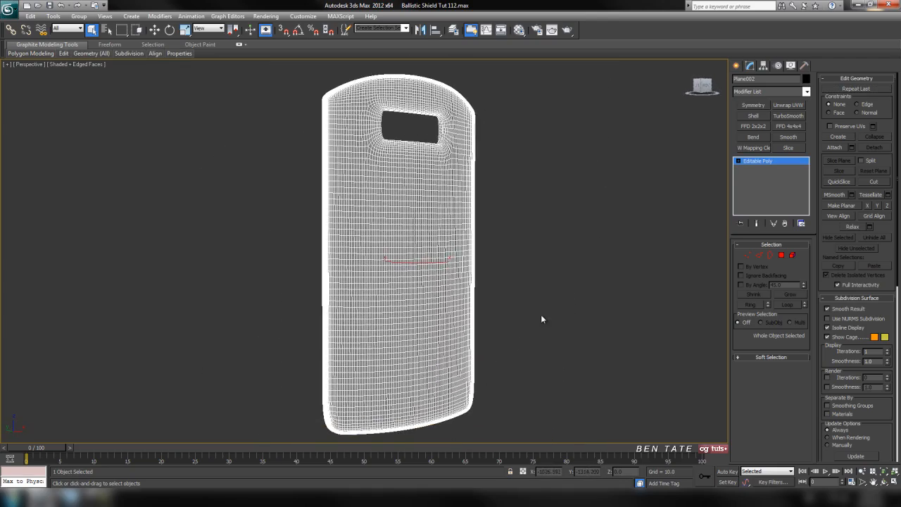
Examine the shield's upper section and window opening in plain shading without edged faces.
middle_click_drag(461, 184, 479, 318)
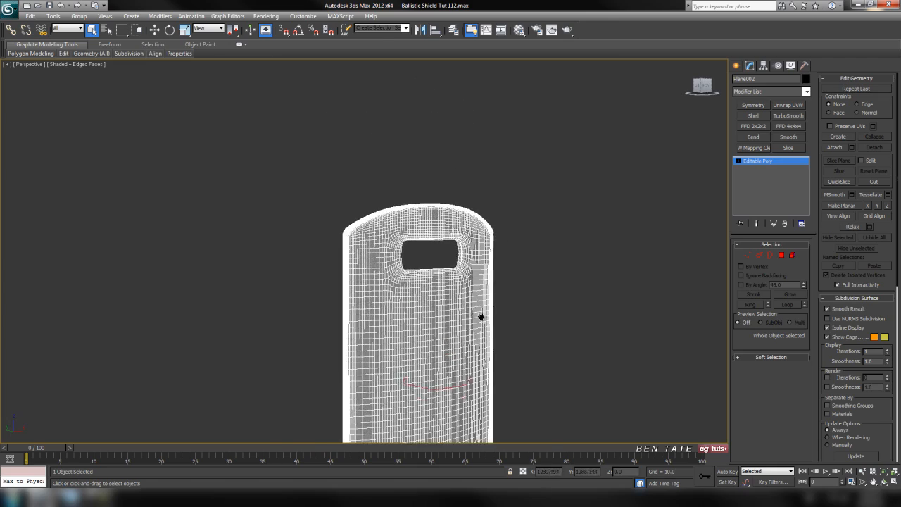
scroll(430, 266, "up", 5)
mouse_move(429, 266)
middle_mouse_down()
mouse_move(450, 317)
mouse_move(437, 338)
mouse_move(371, 359)
middle_mouse_up()
scroll(450, 318, "up", 3)
key("F4")
scroll(371, 359, "down", 3)
middle_click_drag(626, 172, 650, 199, "alt")
middle_click_drag(422, 189, 474, 306)
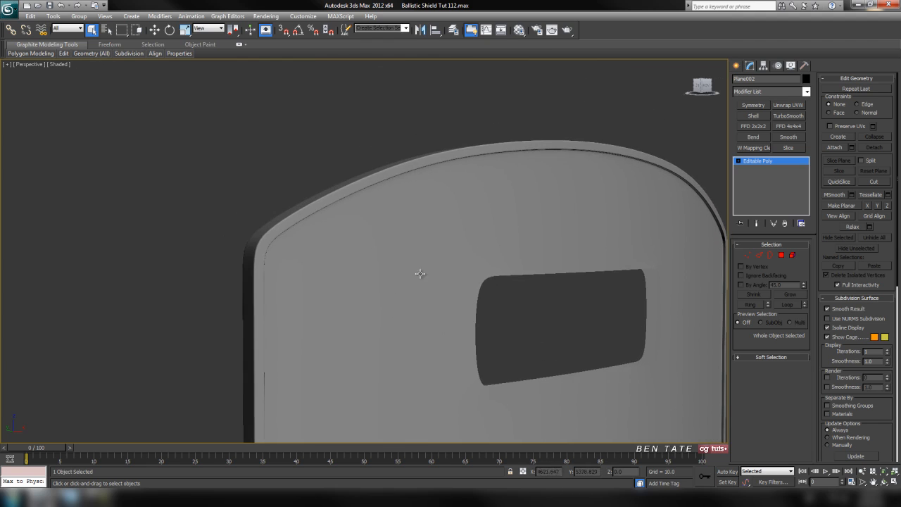
middle_click_drag(520, 275, 469, 313, "alt")
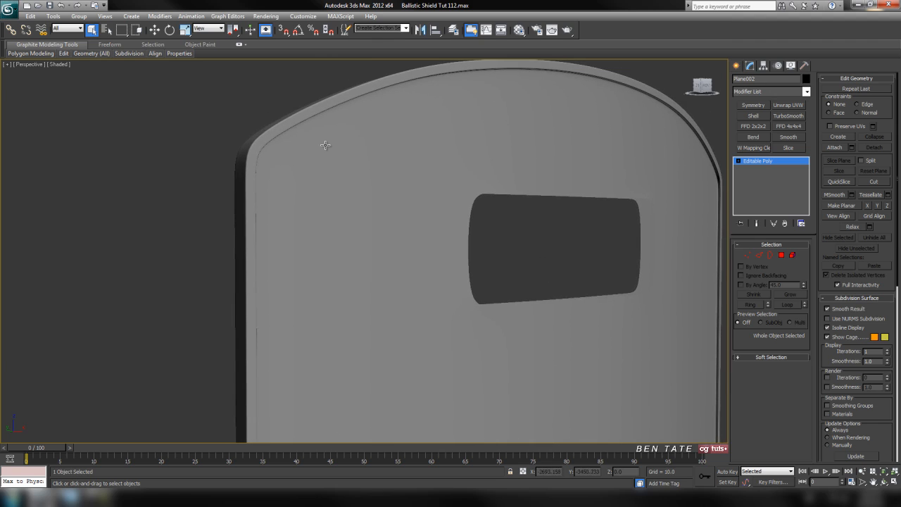
middle_click_drag(378, 140, 427, 207)
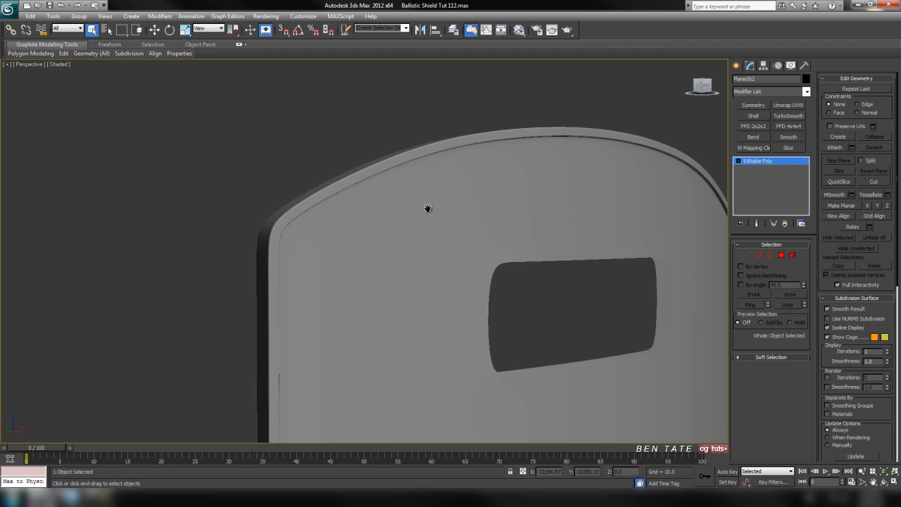
Show edged faces again and inspect the dense edge loops on the rim's upper corner up close.
key("F4")
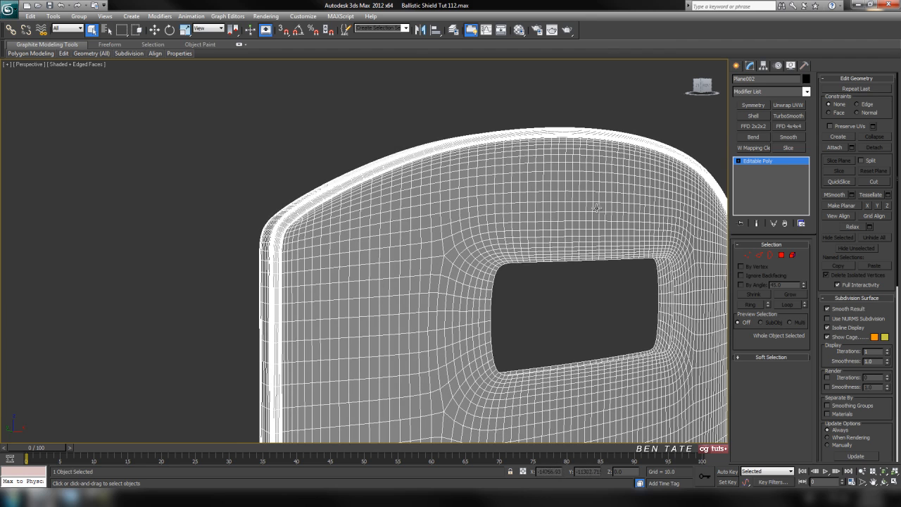
middle_click_drag(363, 307, 405, 320)
mouse_move(323, 263)
middle_mouse_down("alt")
mouse_move(328, 255)
mouse_move(359, 256)
mouse_move(416, 267)
middle_mouse_up("alt")
key("F4")
key("F4")
scroll(415, 267, "up", 3)
scroll(415, 267, "up", 3)
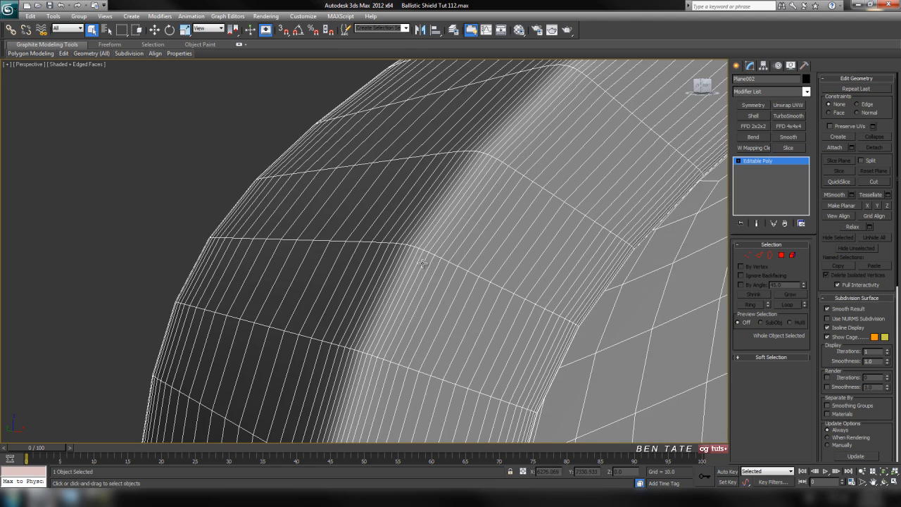
scroll(442, 299, "up", 2)
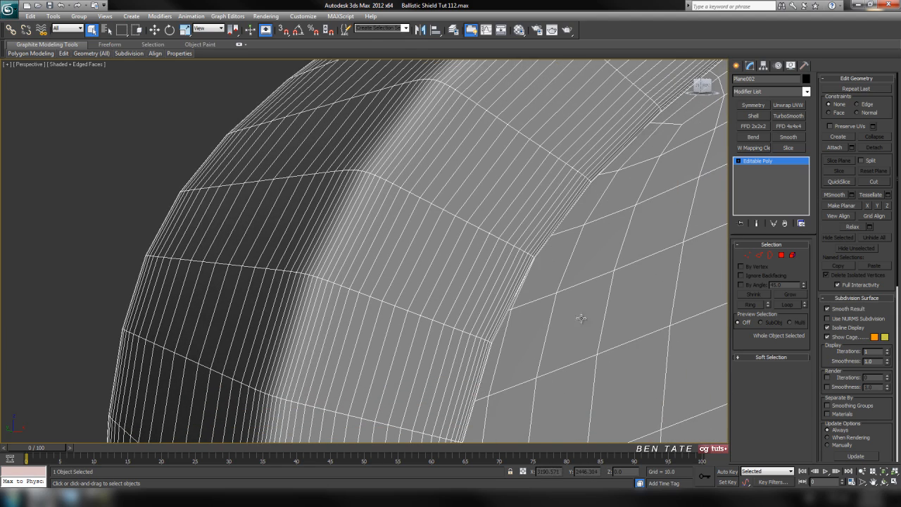
Enter edge sub-object mode and select one lengthwise edge on the outer side of the rim's upper corner.
left_click(765, 254)
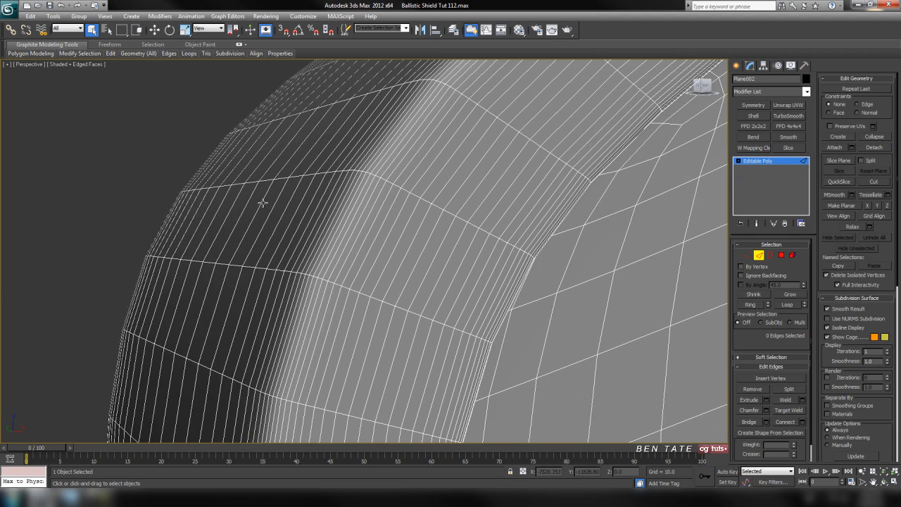
middle_click_drag(536, 328, 395, 276)
middle_click_drag(357, 228, 393, 252)
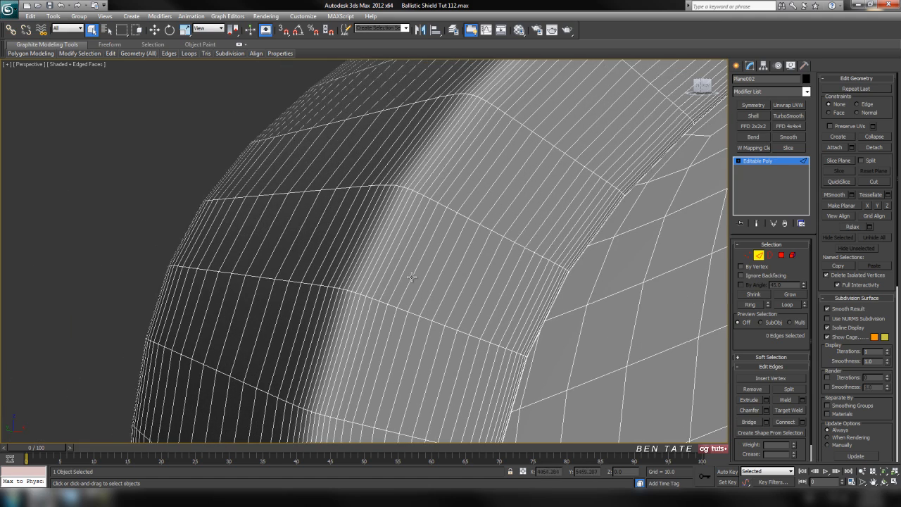
middle_click_drag(439, 299, 438, 298, "alt")
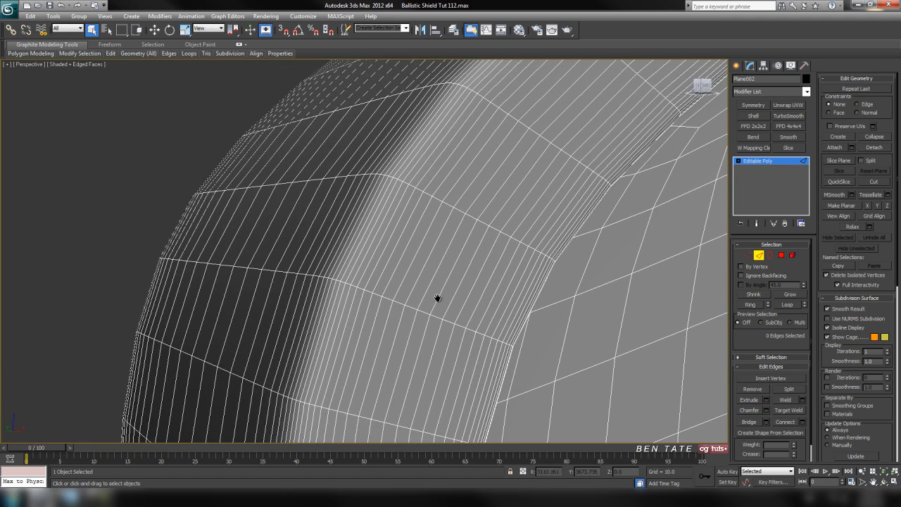
left_click(307, 233)
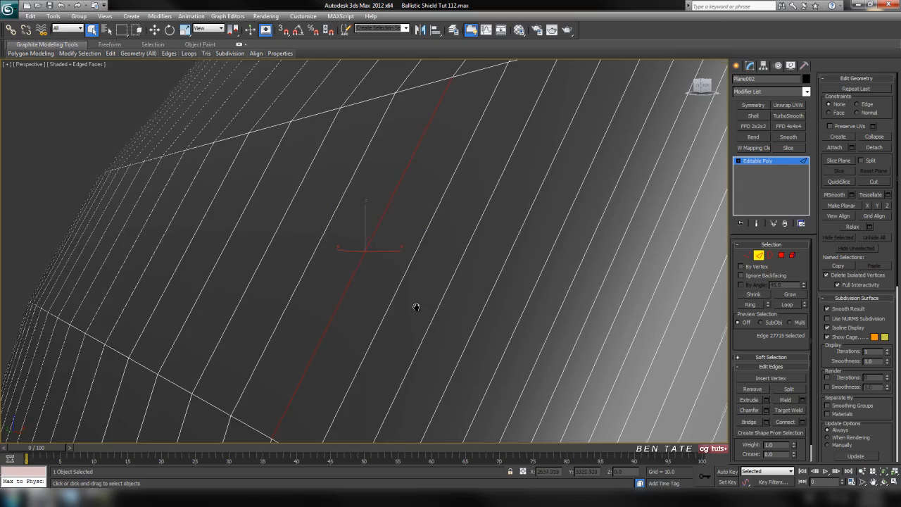
scroll(416, 308, "down", 6)
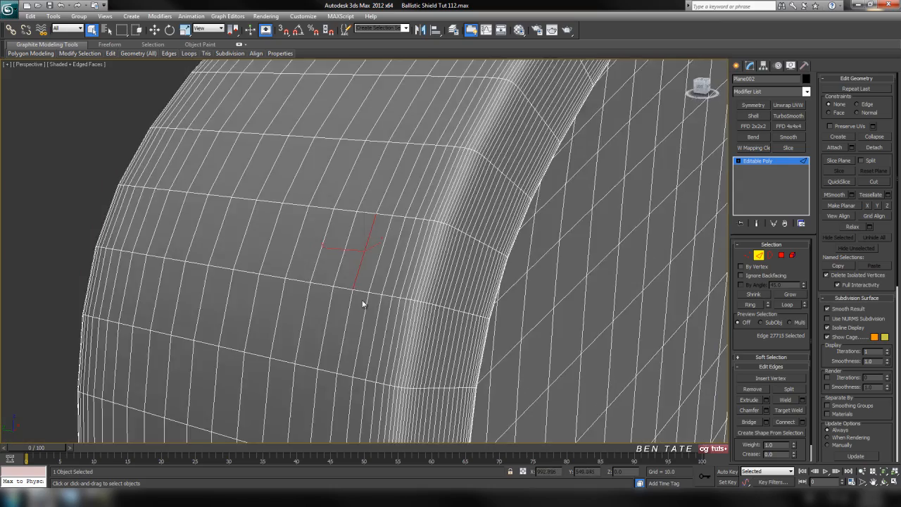
scroll(364, 304, "up", 3)
middle_click_drag(363, 304, 440, 308)
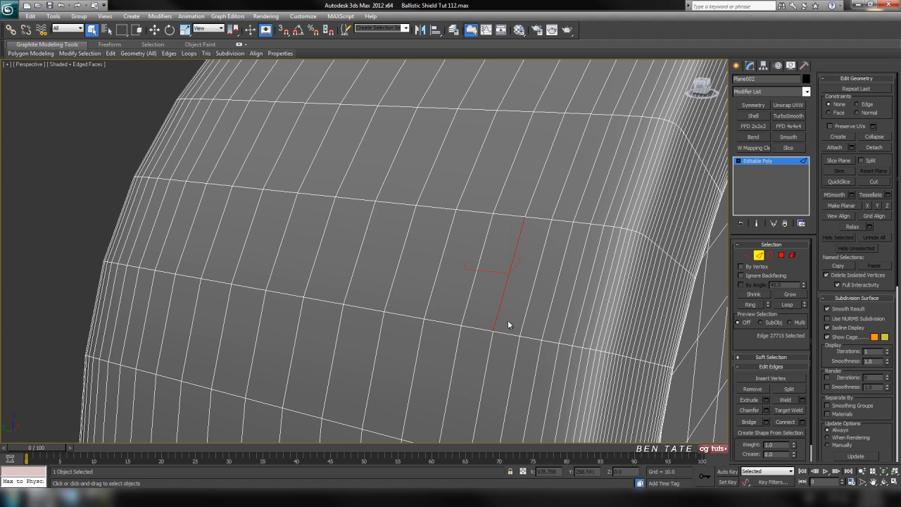
Add the remaining parallel lengthwise edges across the outer side of the rim's upper corner to the selection.
scroll(493, 321, "down", 3)
left_click(432, 284, "ctrl")
left_click(409, 279, "ctrl")
left_click(327, 263, "ctrl")
left_click(303, 256, "ctrl")
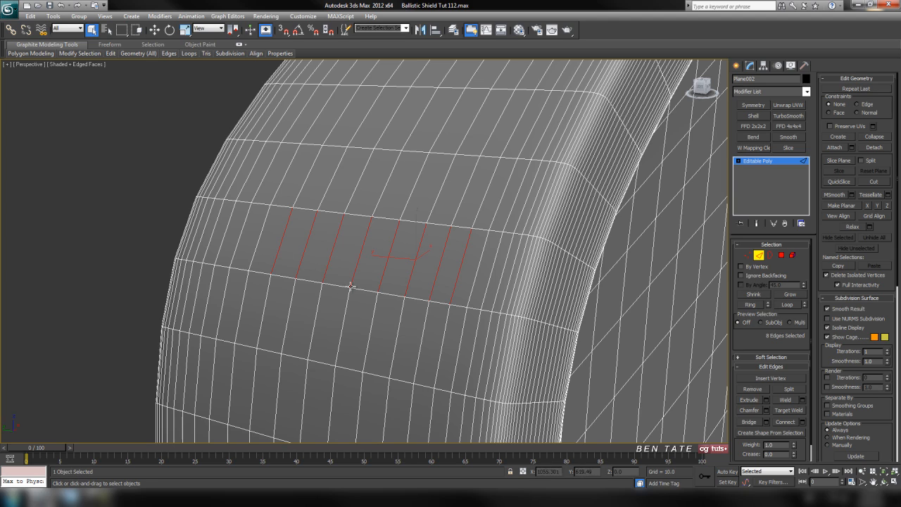
left_click(259, 235, "ctrl")
left_click(240, 235, "ctrl")
left_click(227, 233, "ctrl")
middle_click_drag(311, 276, 242, 246, "alt")
left_click(224, 245, "ctrl")
left_click(541, 264, "ctrl")
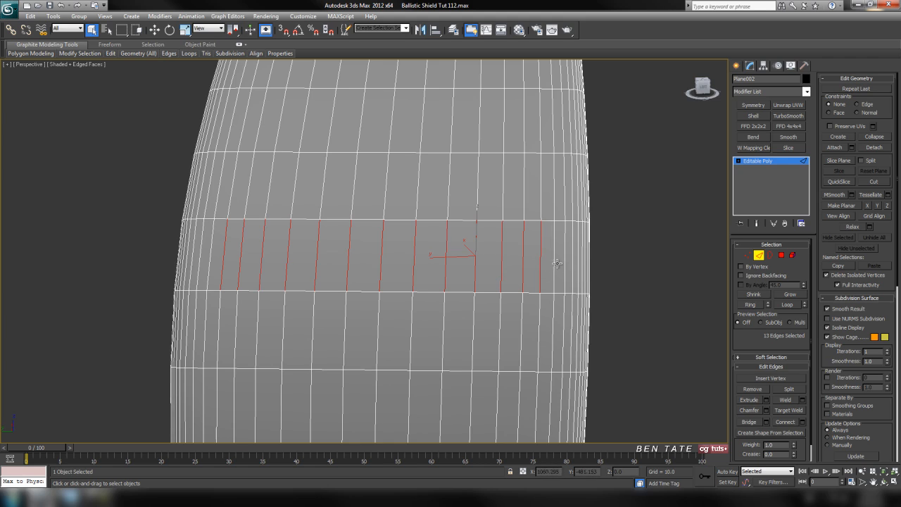
left_click(554, 262, "ctrl")
left_click(213, 252, "ctrl")
mouse_move(411, 330)
middle_mouse_down("alt")
mouse_move(402, 332)
mouse_move(416, 332)
middle_mouse_up("alt")
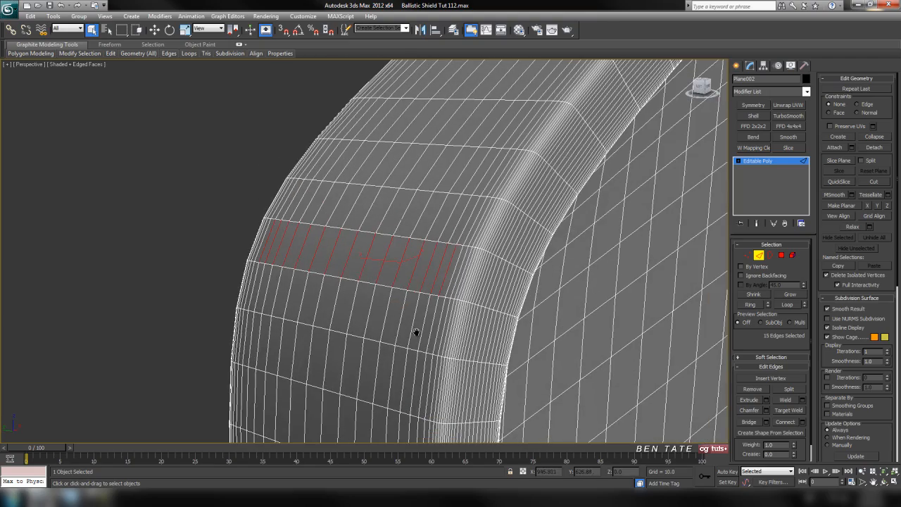
Expand the selected edges to full loops around the shield and remove them from the rim's outer side.
left_click(787, 305)
scroll(539, 338, "down", 5)
middle_click_drag(540, 341, 358, 187, "ctrl+alt")
middle_click_drag(359, 186, 359, 162, "alt")
middle_click_drag(433, 251, 432, 266)
scroll(432, 266, "up", 5)
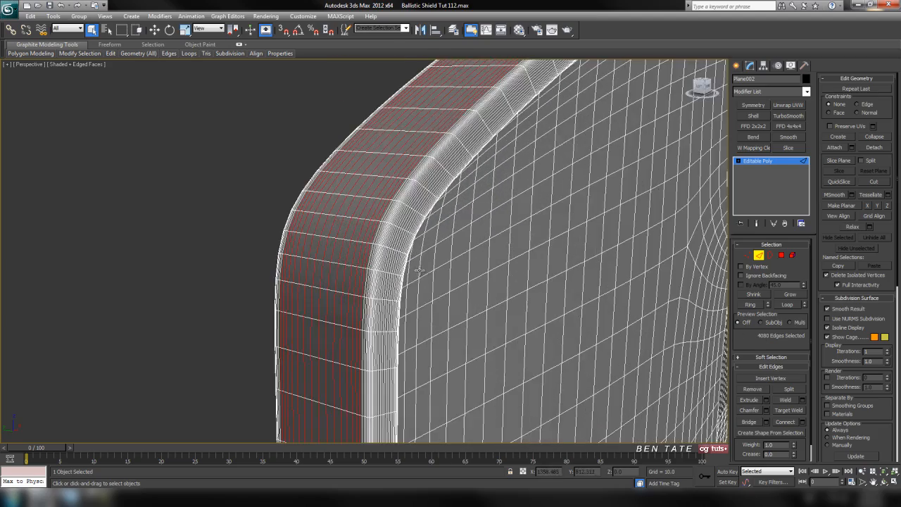
middle_click_drag(483, 286, 493, 329)
scroll(493, 328, "down", 5)
scroll(493, 329, "down", 5)
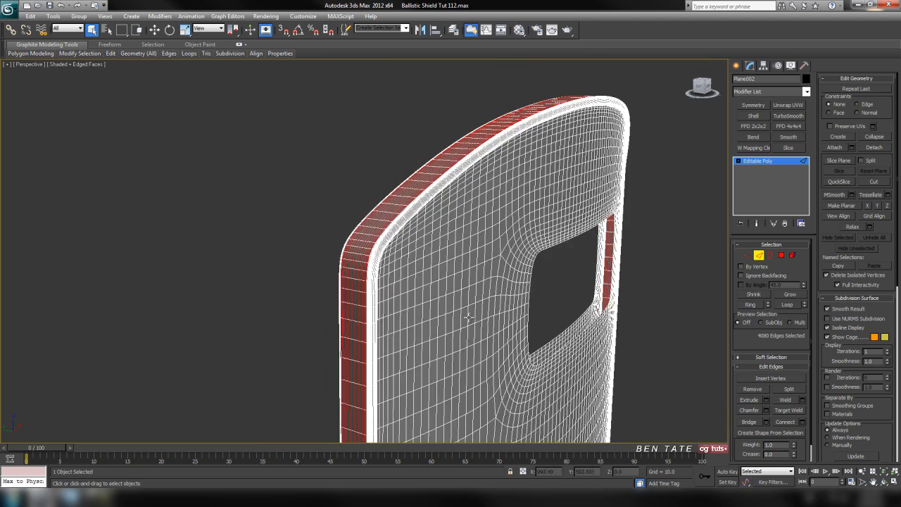
scroll(474, 304, "up", 1)
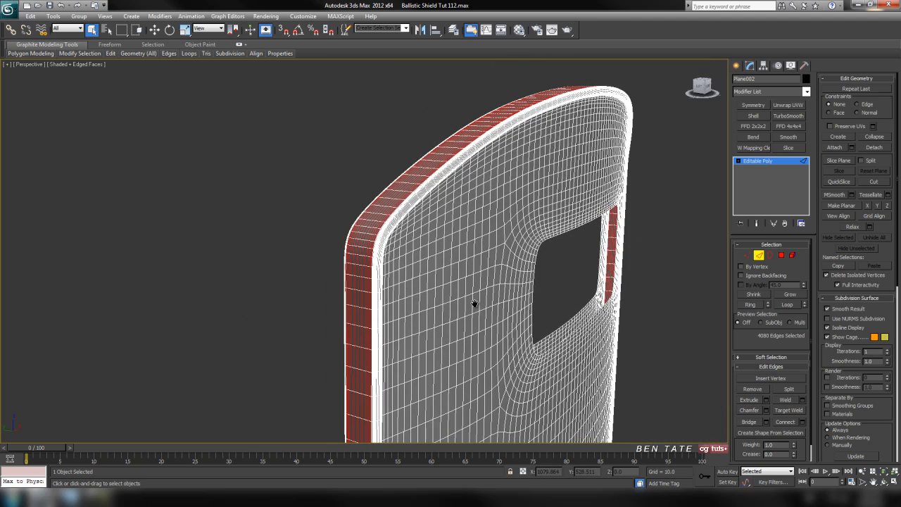
key("F4")
middle_click_drag(470, 312, 445, 296)
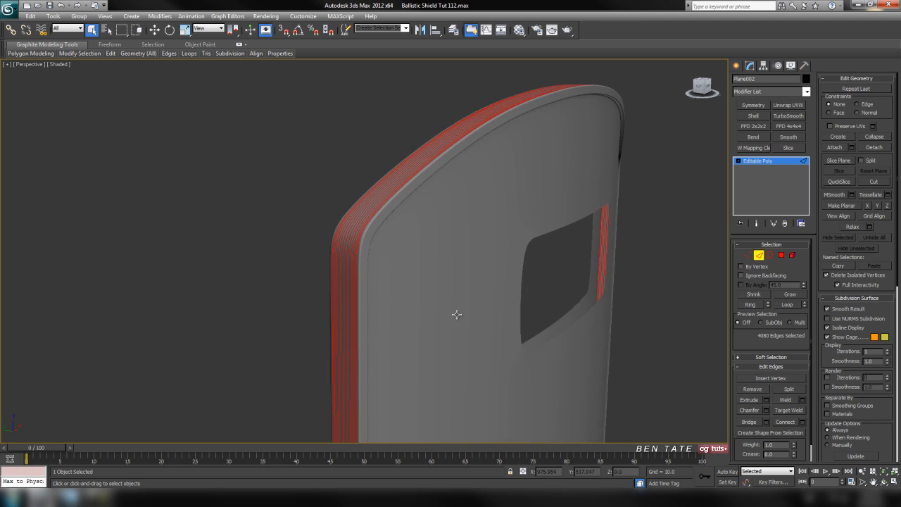
left_click(456, 314)
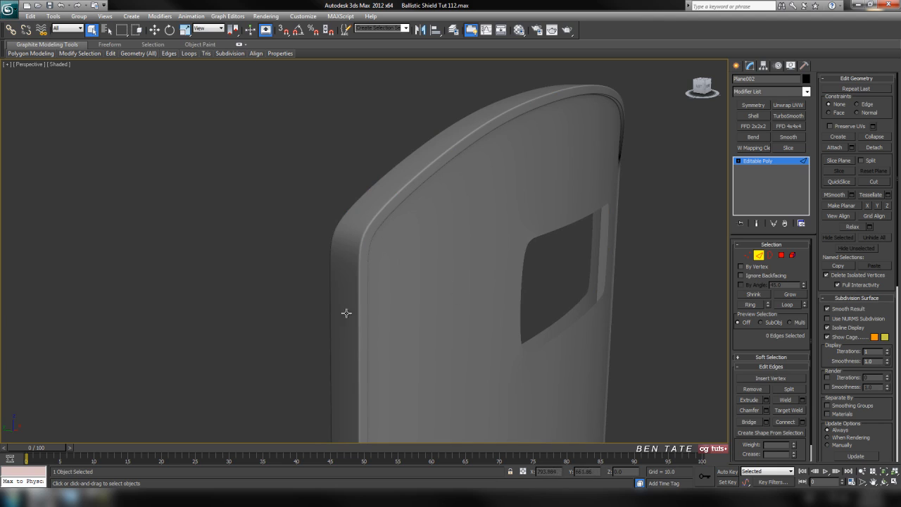
Show edged faces again and examine the dense lengthwise edges on the rim's front face at the upper corner.
key("F4")
middle_click_drag(389, 292, 389, 306)
scroll(401, 256, "up", 6)
left_click(320, 283)
scroll(372, 310, "up", 8)
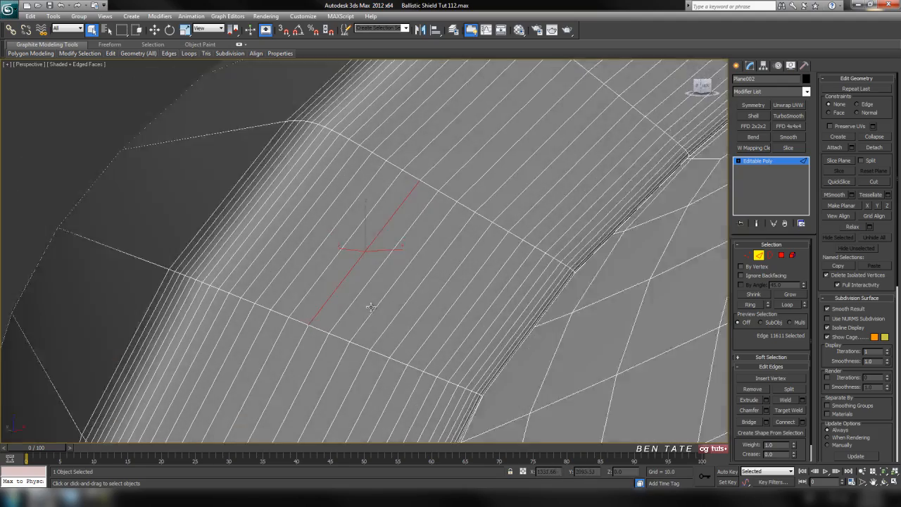
middle_click_drag(371, 307, 469, 268, "alt")
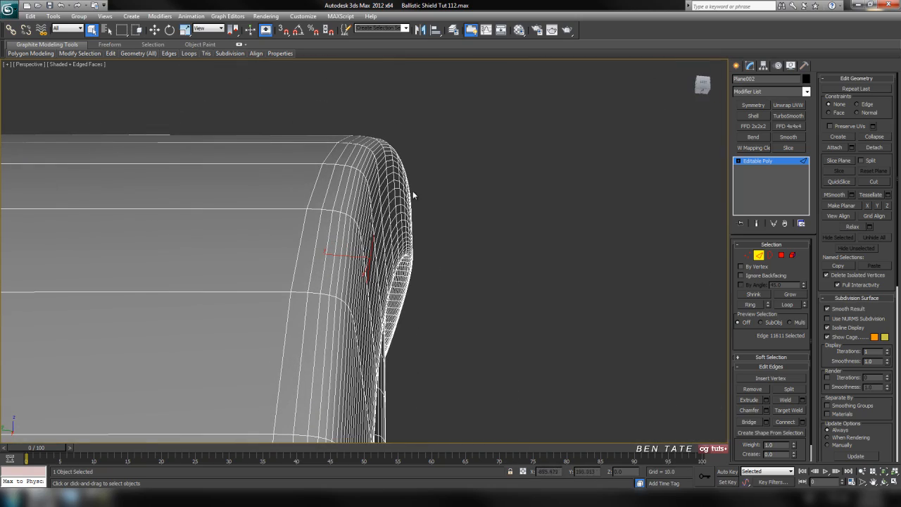
middle_click_drag(434, 235, 485, 254, "alt")
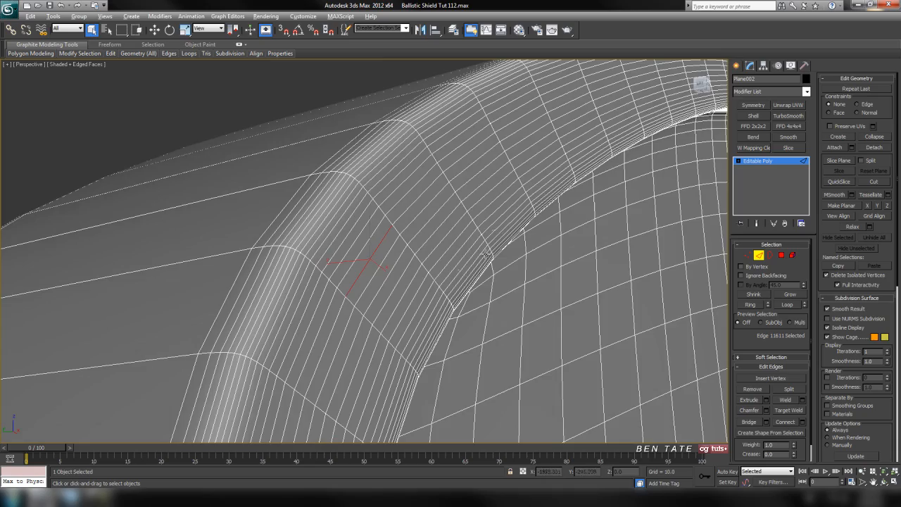
middle_click_drag(414, 359, 406, 369, "alt")
middle_click_drag(401, 305, 351, 247, "alt")
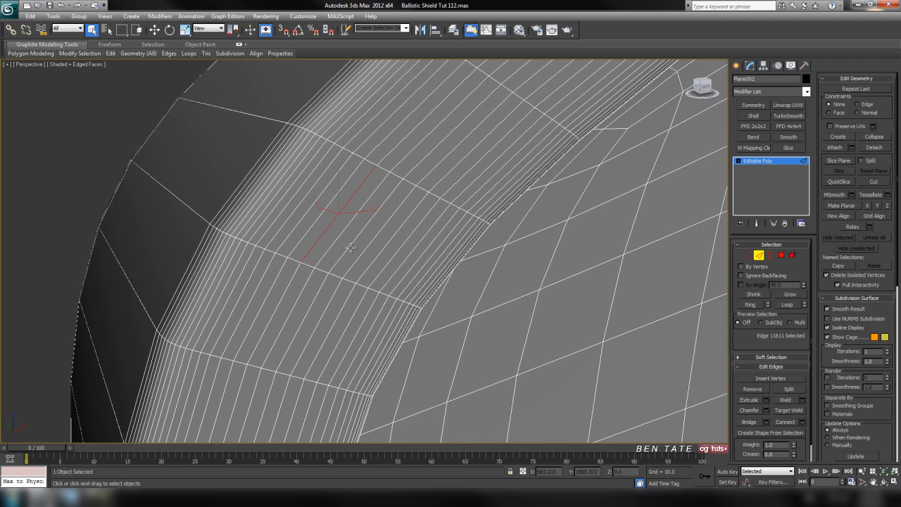
Select all the closely spaced lengthwise edges across one segment of the rim's front face at the upper corner.
left_click(433, 255)
left_click(424, 252, "ctrl")
left_click(416, 248, "ctrl")
left_click(406, 242, "ctrl")
left_click(391, 235, "ctrl")
left_click(374, 226, "ctrl")
left_click(350, 219, "ctrl")
left_click(316, 205, "ctrl")
left_click(308, 207, "ctrl")
left_click(293, 202, "ctrl")
middle_click_drag(288, 201, 360, 171, "alt")
left_click(297, 188, "ctrl")
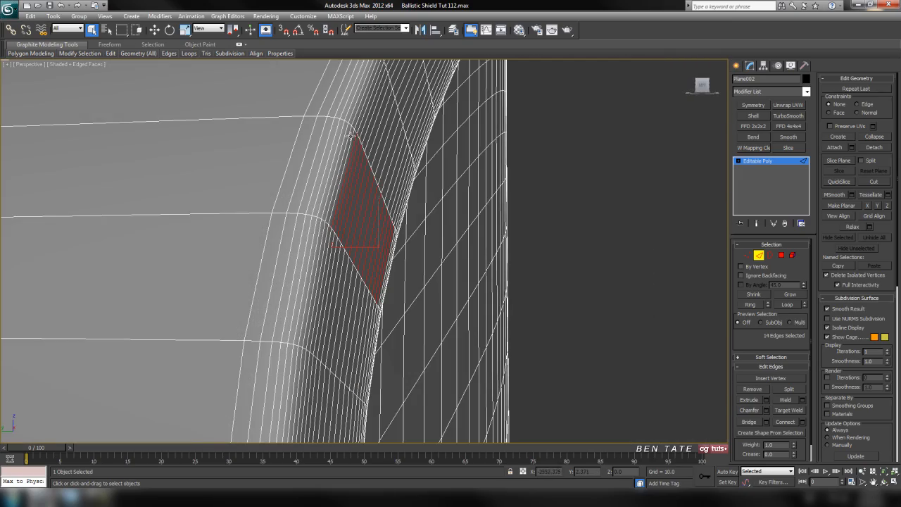
middle_click_drag(333, 125, 346, 235, "alt")
middle_click_drag(362, 288, 339, 285, "alt")
scroll(445, 284, "up", 4)
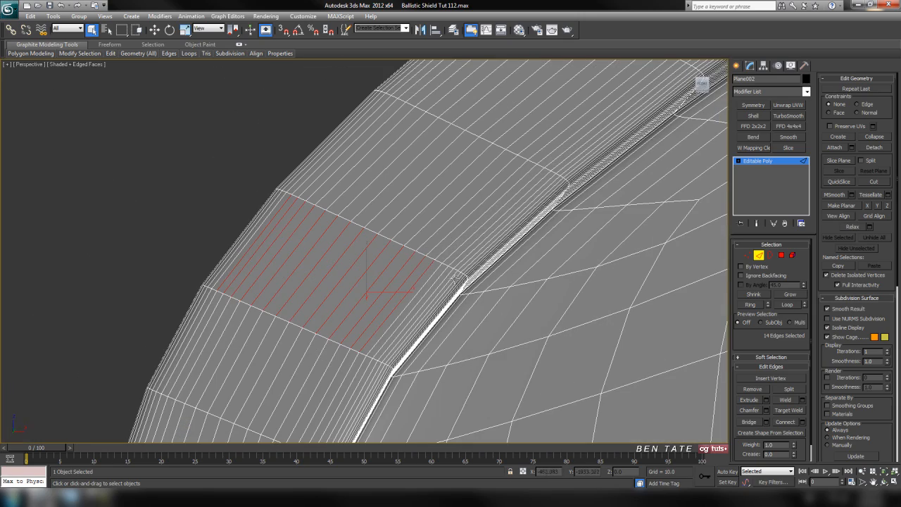
left_click(439, 268, "ctrl")
left_click(446, 273, "ctrl")
left_click(449, 276, "ctrl")
middle_click_drag(485, 308, 495, 289)
Expand the front-face edge selection to full loops and remove those loops from the rim.
left_click(786, 304)
scroll(580, 374, "down", 8)
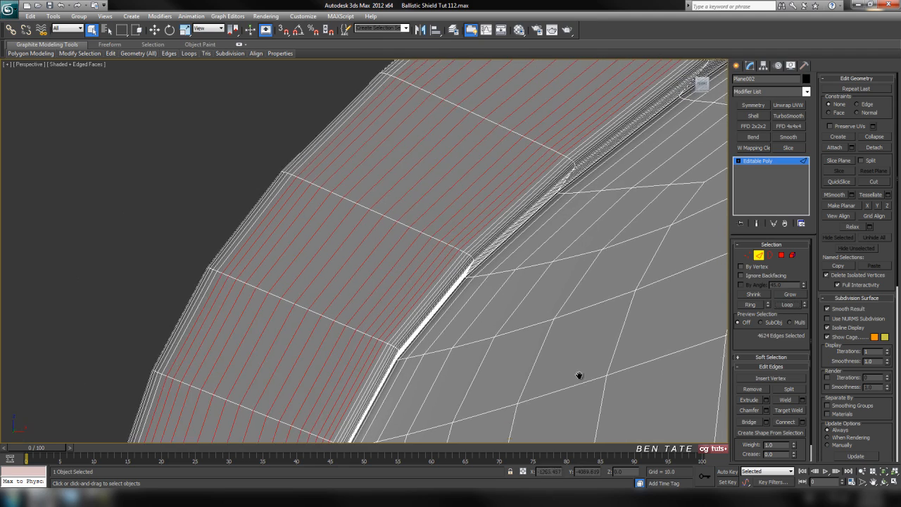
middle_click_drag(540, 344, 550, 394)
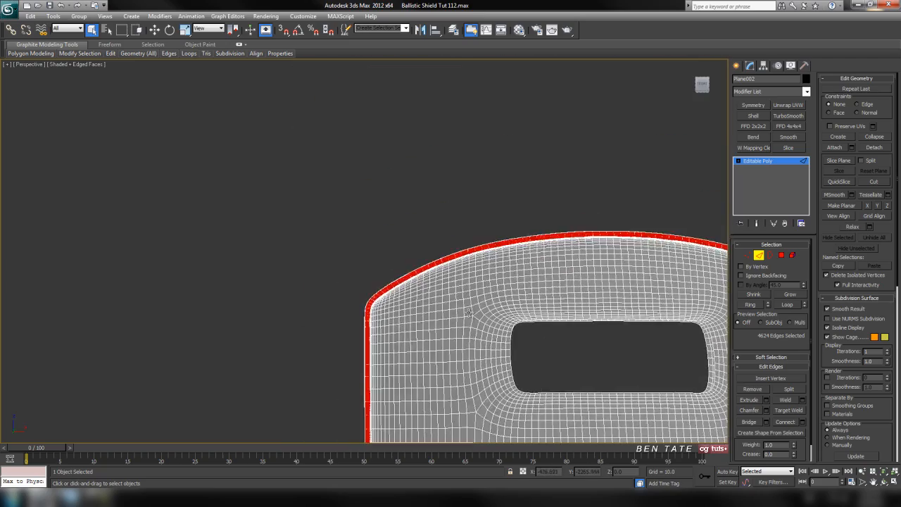
scroll(437, 262, "up", 8)
scroll(447, 352, "up", 6)
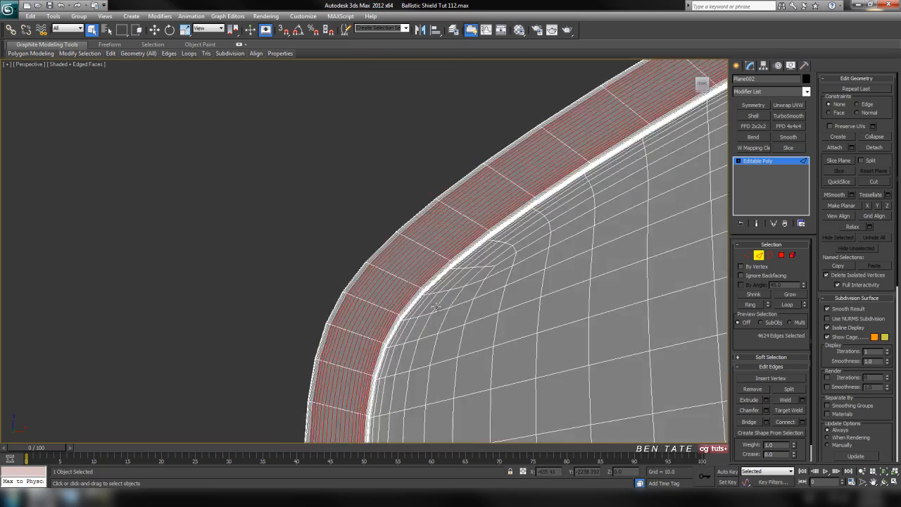
scroll(493, 317, "down", 3)
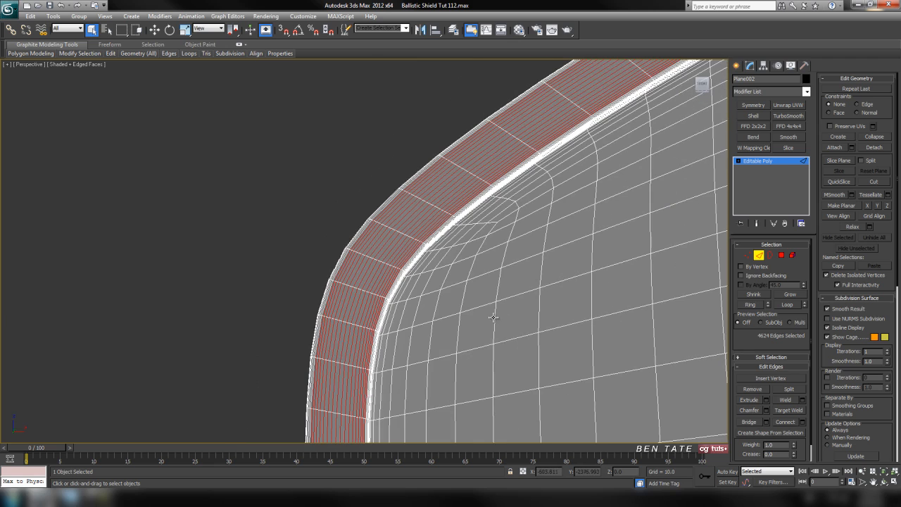
left_click(491, 314)
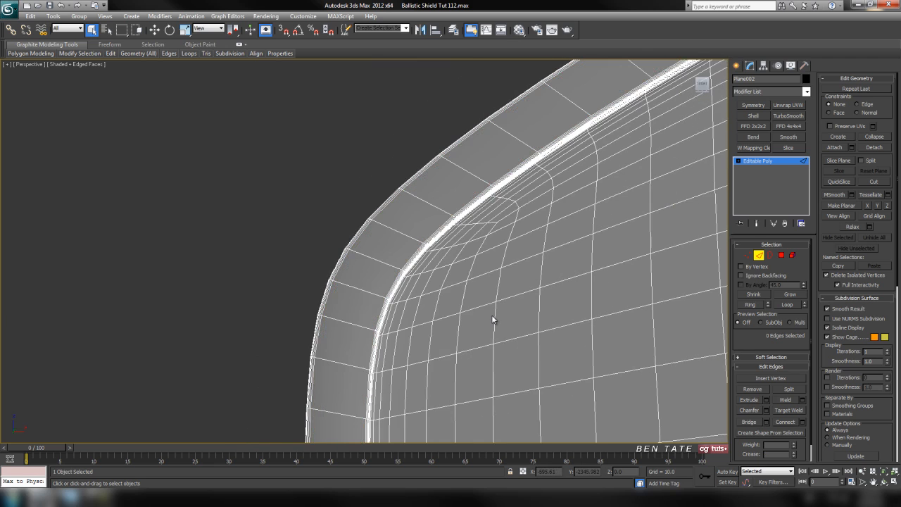
Examine the shield's upper section and rim in plain shading, and turn edged faces back on.
key("F4")
scroll(494, 320, "down", 2)
scroll(500, 321, "down", 2)
middle_click_drag(499, 321, 452, 332, "alt")
scroll(491, 358, "down", 3)
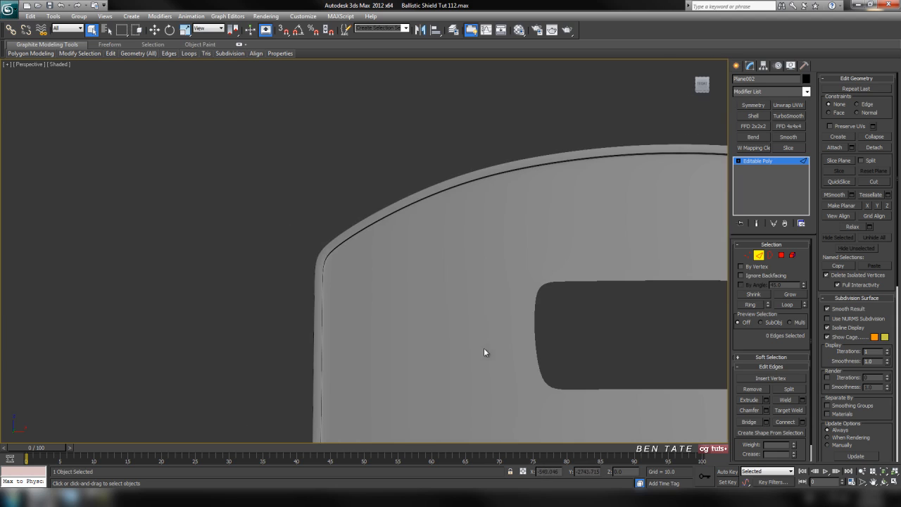
mouse_move(421, 267)
middle_mouse_down()
mouse_move(466, 254)
mouse_move(308, 268)
middle_mouse_up()
mouse_move(357, 255)
middle_mouse_down()
mouse_move(190, 250)
mouse_move(356, 251)
middle_mouse_up()
mouse_move(282, 257)
middle_mouse_down()
mouse_move(318, 258)
mouse_move(398, 330)
mouse_move(389, 249)
middle_mouse_up()
key("F4")
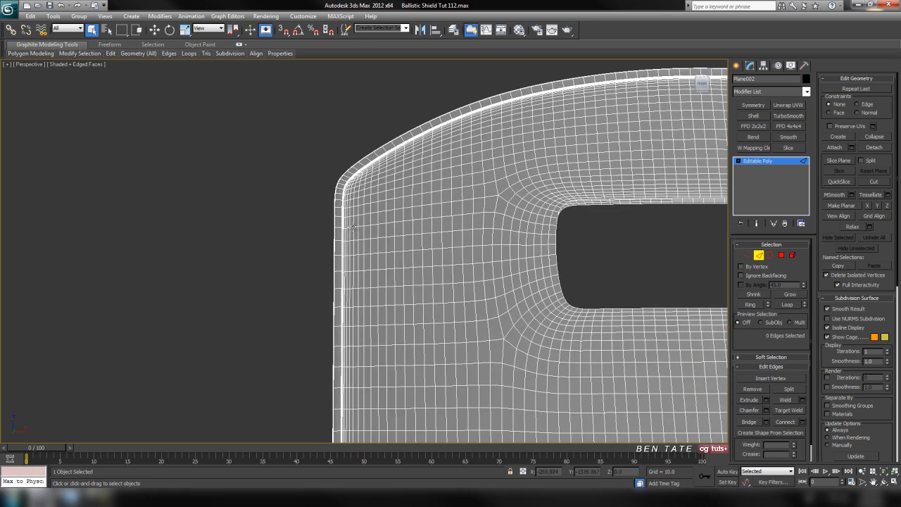
Select the closely spaced lengthwise edges across one segment of the rim's back face at the upper corner.
middle_click_drag(351, 191, 481, 289, "alt")
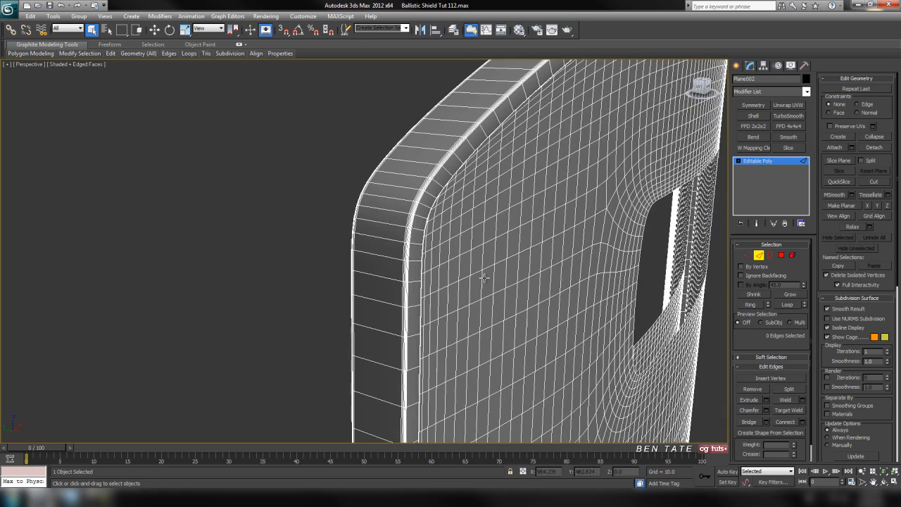
left_click(356, 209)
key("z")
middle_click_drag(406, 282, 554, 296, "alt")
scroll(431, 308, "down", 5)
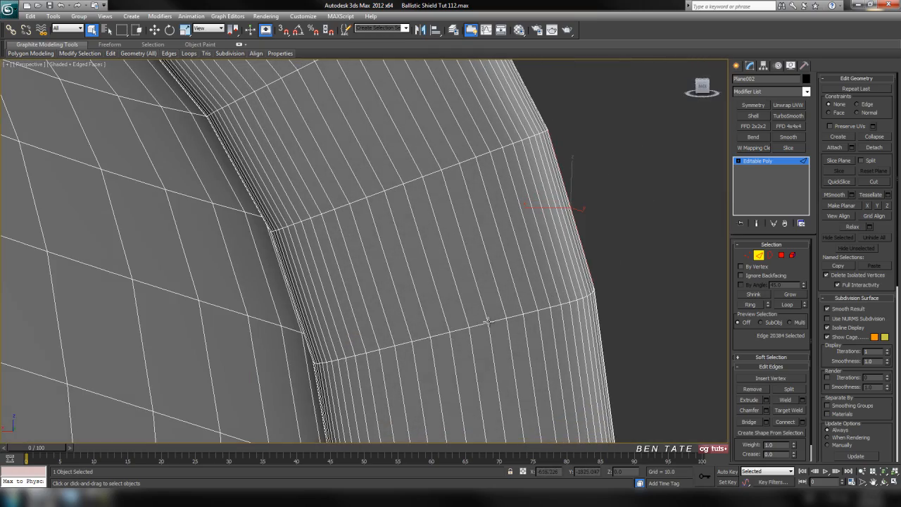
left_click(332, 343)
left_click(340, 340, "ctrl")
left_click(348, 337, "ctrl")
left_click(360, 334, "ctrl")
left_click(375, 330, "ctrl")
left_click(389, 328, "ctrl")
left_click(407, 323, "ctrl")
left_click(425, 318, "ctrl")
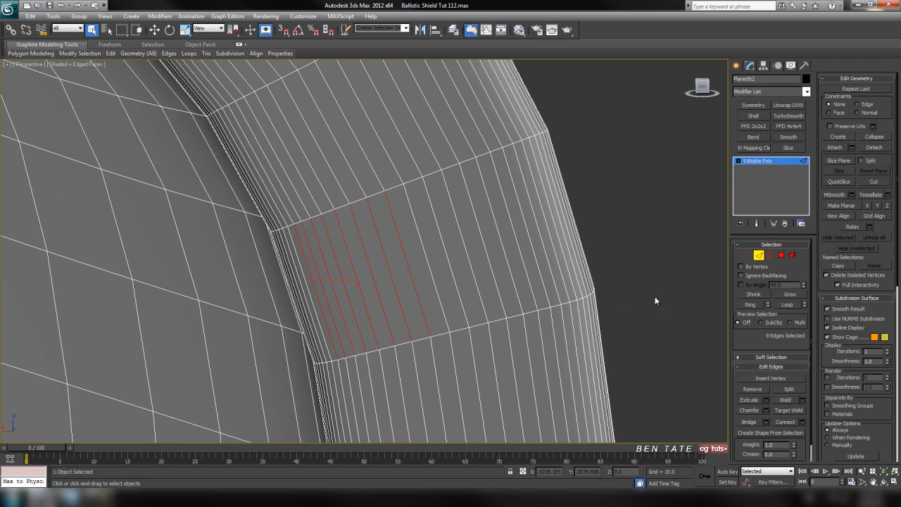
left_click(436, 297, "ctrl")
left_click(457, 289, "ctrl")
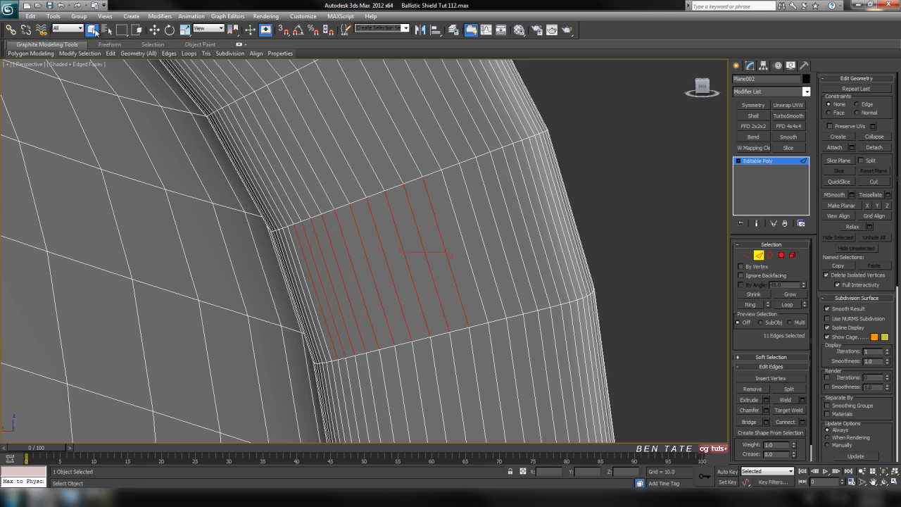
left_click(91, 30)
left_click(476, 285, "ctrl")
left_click(497, 285, "ctrl")
left_click(514, 283, "ctrl")
left_click(530, 282, "ctrl")
left_click(543, 283, "ctrl")
left_click(554, 285, "ctrl")
middle_click_drag(605, 324, 554, 312)
left_click(508, 268, "ctrl")
Try to expand the back-face edge selection to full loops, and undo that expansion.
left_click(787, 304)
middle_click_drag(578, 307, 585, 312)
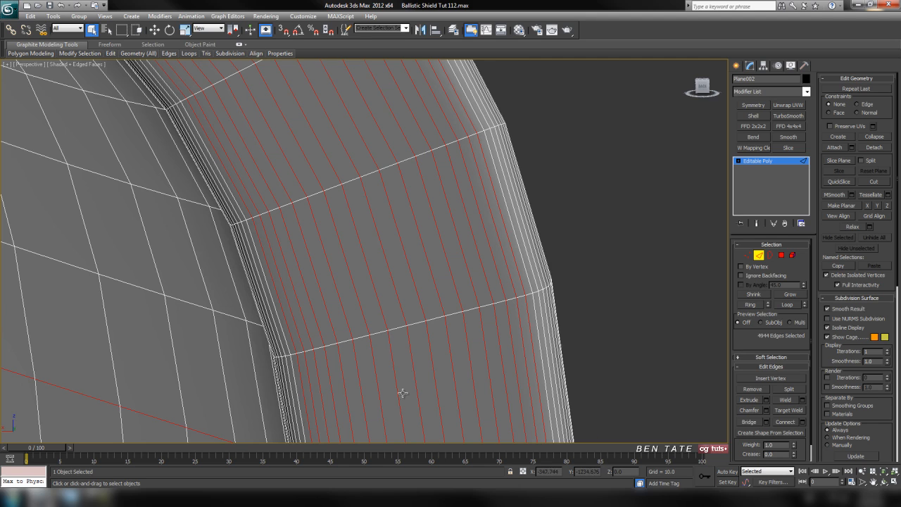
scroll(403, 393, "down", 2)
mouse_move(447, 380)
middle_mouse_down()
mouse_move(442, 362)
mouse_move(503, 342)
mouse_move(387, 333)
mouse_move(457, 356)
mouse_move(378, 359)
mouse_move(410, 354)
mouse_move(415, 330)
mouse_move(402, 307)
mouse_move(500, 353)
middle_mouse_up()
key("ctrl+z")
Locate the stray selected edge on the shield's front surface beside the rim and deselect it.
scroll(377, 359, "down", 5)
key("F3")
scroll(346, 272, "up", 5)
mouse_move(307, 257)
middle_mouse_down()
mouse_move(437, 322)
mouse_move(387, 312)
mouse_move(457, 247)
mouse_move(376, 266)
middle_mouse_up()
key("F3")
scroll(366, 302, "up", 3)
scroll(359, 303, "up", 2)
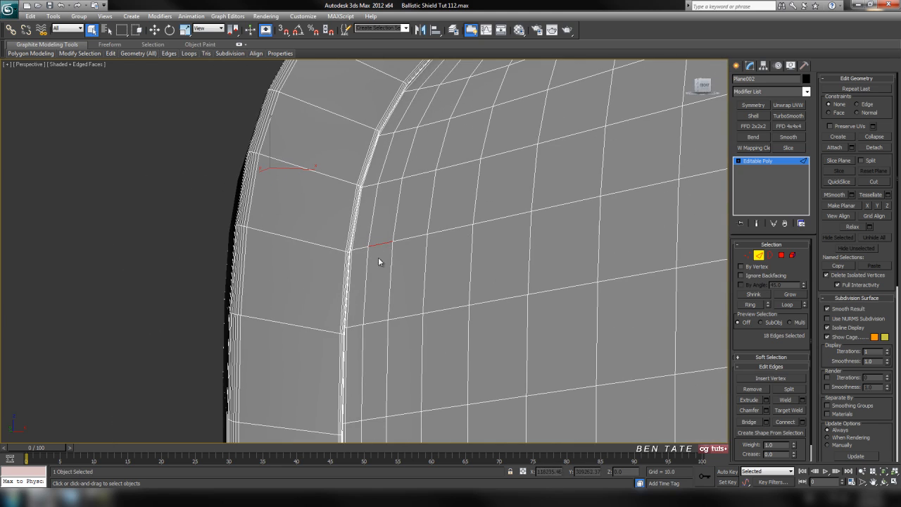
left_click(385, 246, "alt")
Expand the cleaned-up back-face edge selection to full loops and remove those loops from the rim.
scroll(354, 310, "down", 5)
middle_click_drag(352, 308, 523, 314, "alt")
scroll(404, 291, "up", 8)
scroll(515, 366, "down", 3)
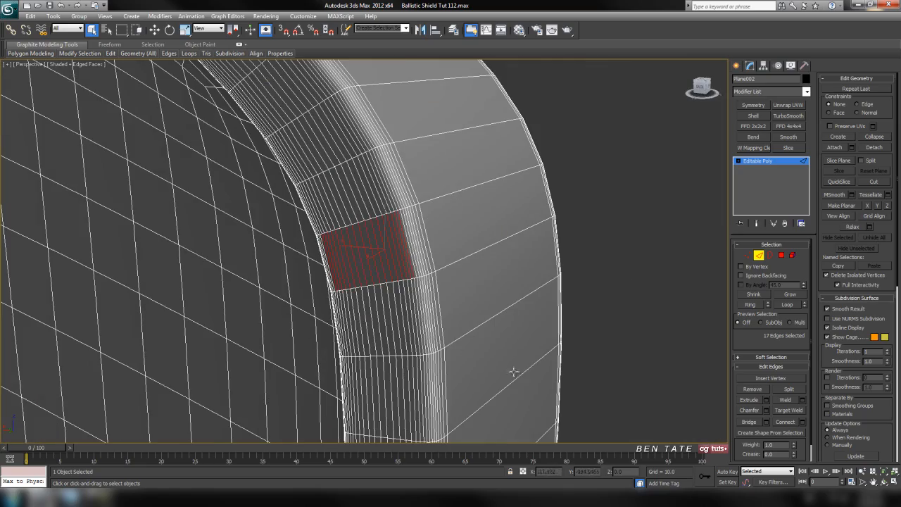
left_click(790, 304)
scroll(523, 328, "down", 8)
middle_click_drag(402, 312, 466, 127)
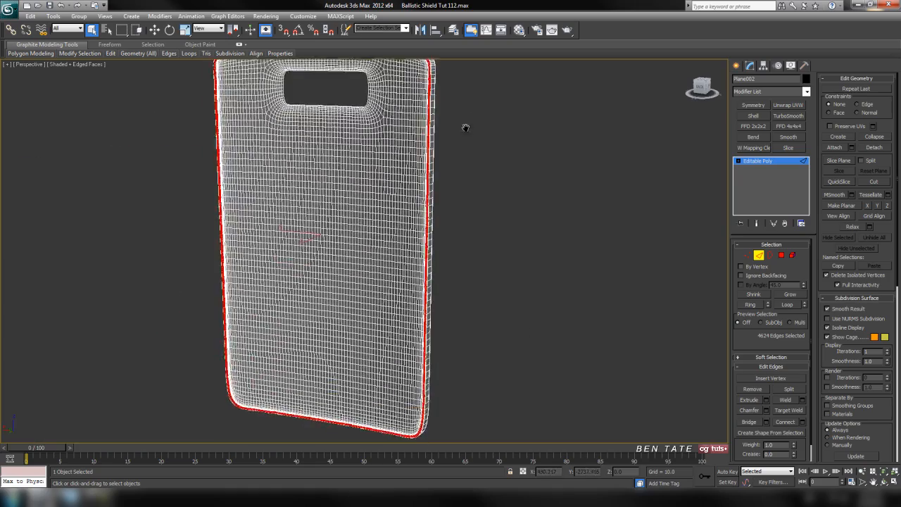
scroll(428, 314, "up", 10)
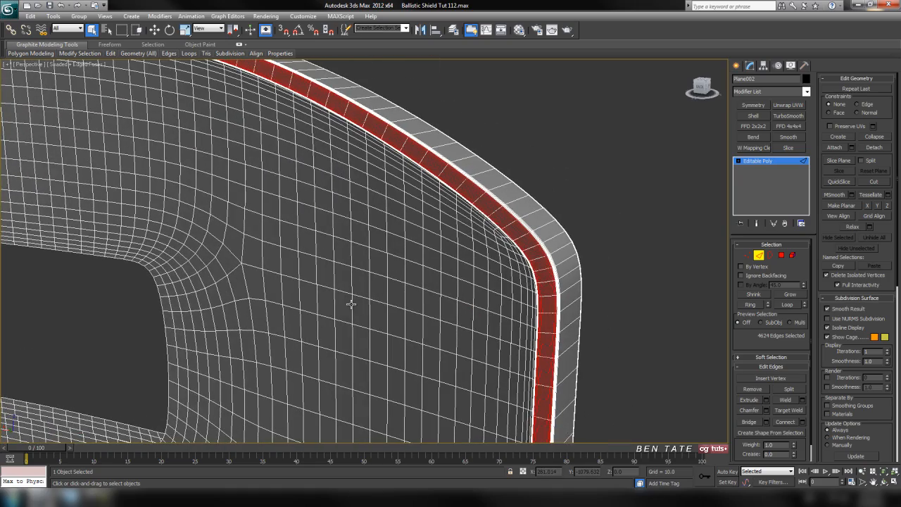
key("ctrl+BackSpace")
Check the back of the rim in plain shading, and turn edged faces back on.
middle_click_drag(352, 304, 380, 330, "alt")
key("F4")
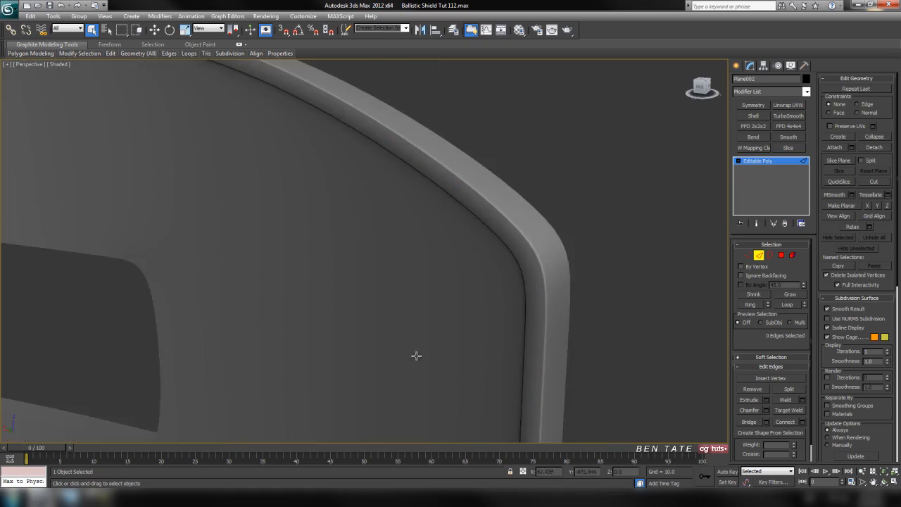
scroll(416, 354, "down", 5)
key("F4")
Locate the densely packed edge strip along the wall between the shield's surface and its raised rim.
scroll(414, 320, "up", 4)
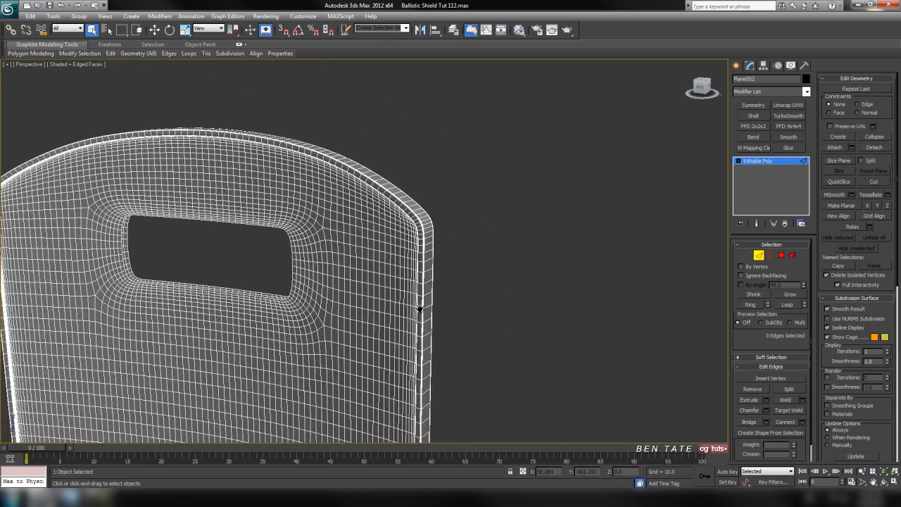
middle_click_drag(449, 334, 446, 316)
scroll(446, 316, "down", 4)
middle_click_drag(394, 335, 366, 352)
scroll(392, 283, "up", 6)
scroll(393, 280, "up", 5)
left_click(321, 170)
key("z")
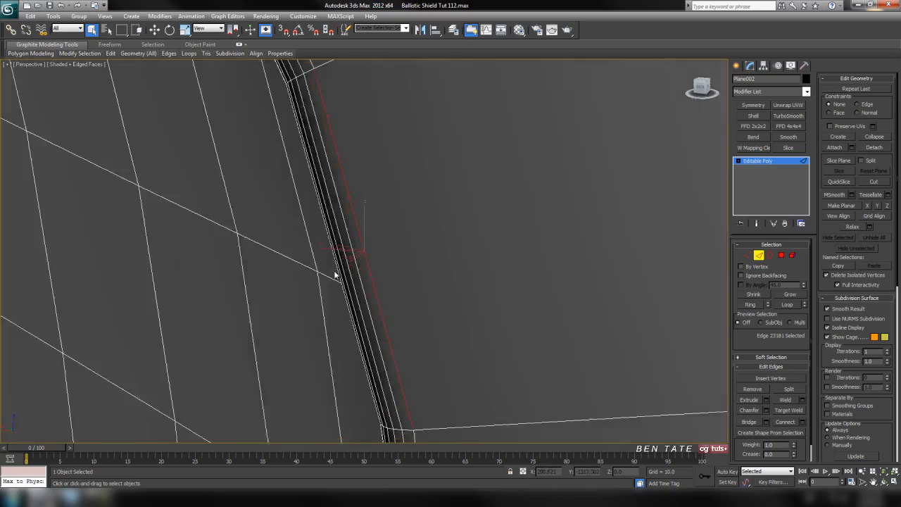
middle_click_drag(337, 275, 293, 284, "alt")
scroll(381, 269, "down", 4)
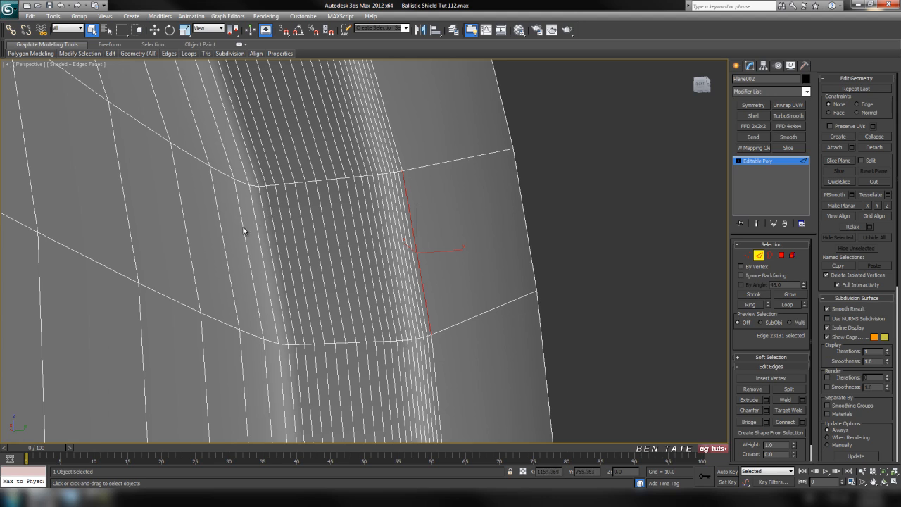
Select ten neighbouring edges across the rim's inner wall, expand them to full loops and remove those loops.
left_click(283, 233)
left_click(292, 233, "ctrl")
left_click(302, 233, "ctrl")
left_click(312, 233, "ctrl")
left_click(322, 234, "ctrl")
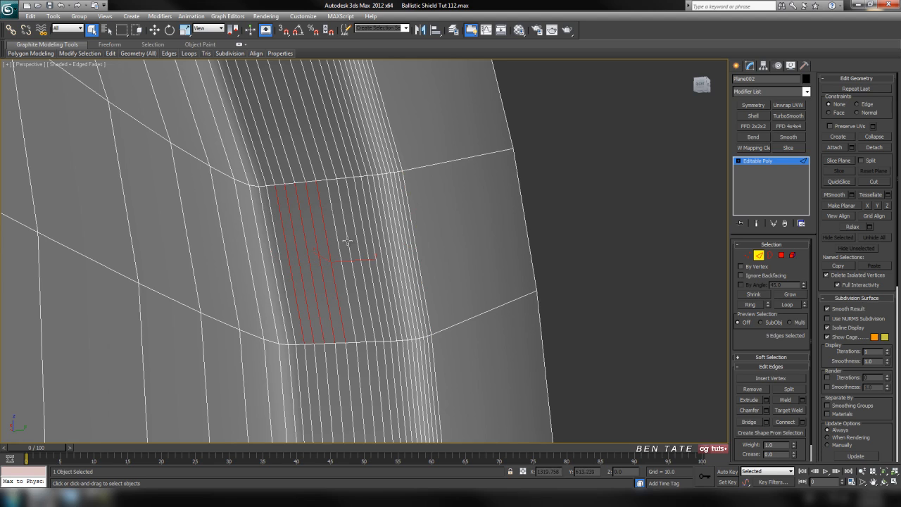
left_click(336, 241, "ctrl")
left_click(346, 240, "ctrl")
left_click(356, 240, "ctrl")
left_click(366, 239, "ctrl")
left_click(376, 239, "ctrl")
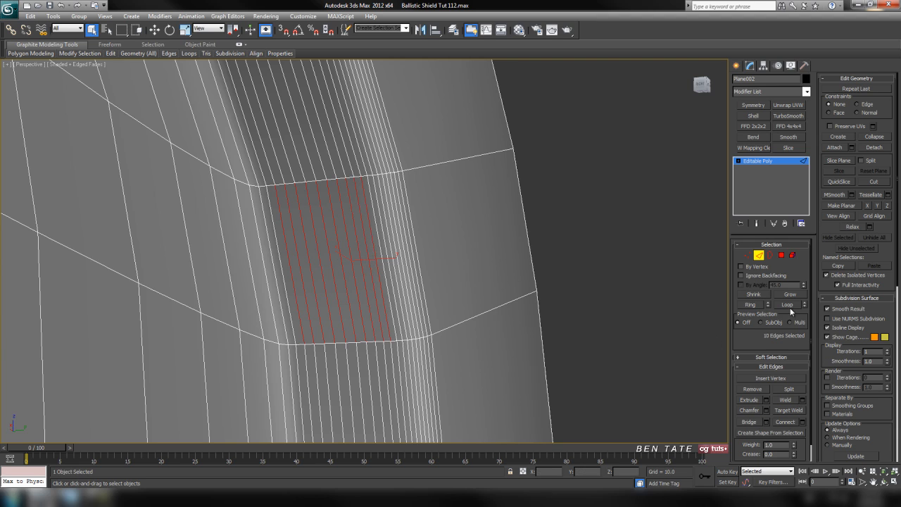
left_click(788, 304)
left_click(569, 366)
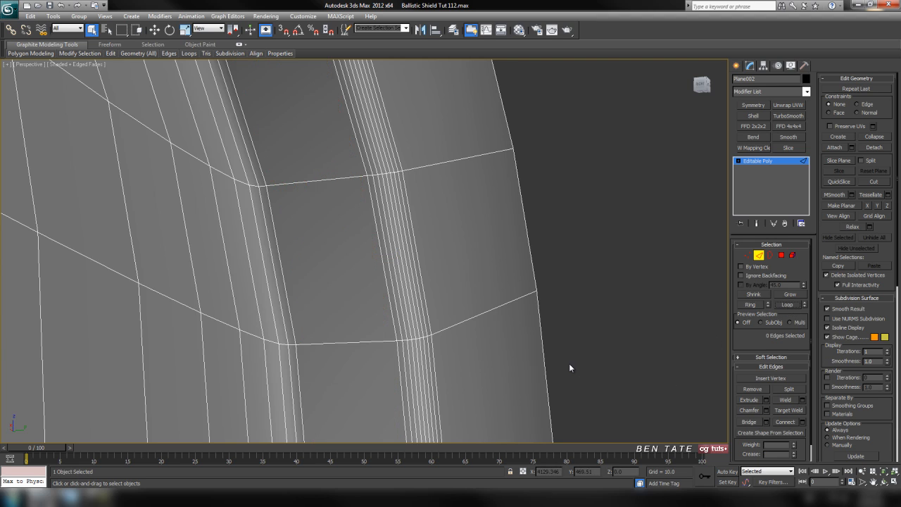
Locate the matching dense edge strip on the rim's inner wall on the opposite face of the shield.
middle_click_drag(539, 357, 342, 338, "alt")
scroll(452, 353, "down", 10)
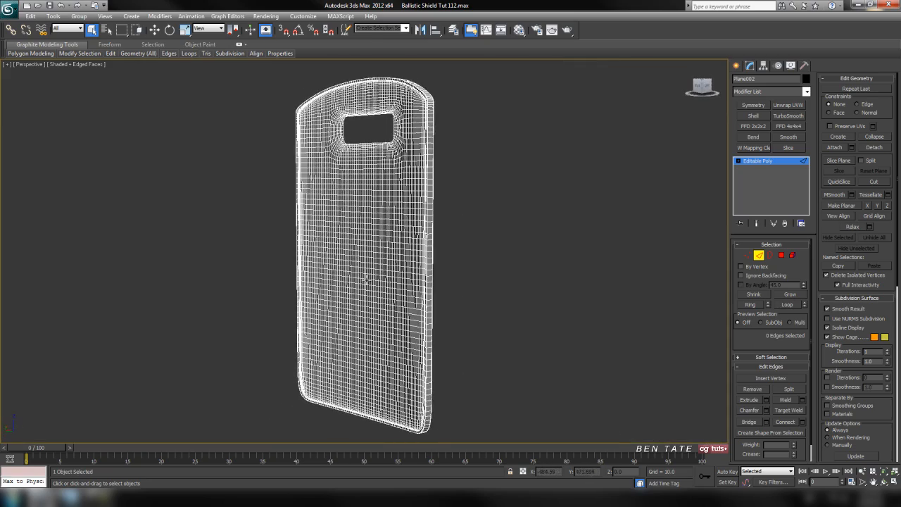
middle_click_drag(327, 206, 386, 316)
scroll(386, 316, "up", 8)
middle_click_drag(366, 211, 419, 377)
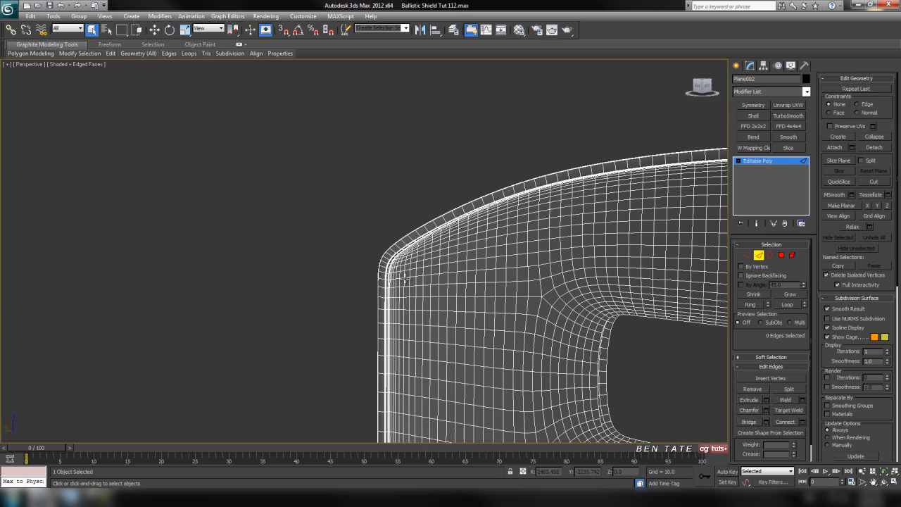
left_click(392, 264)
scroll(412, 317, "up", 8)
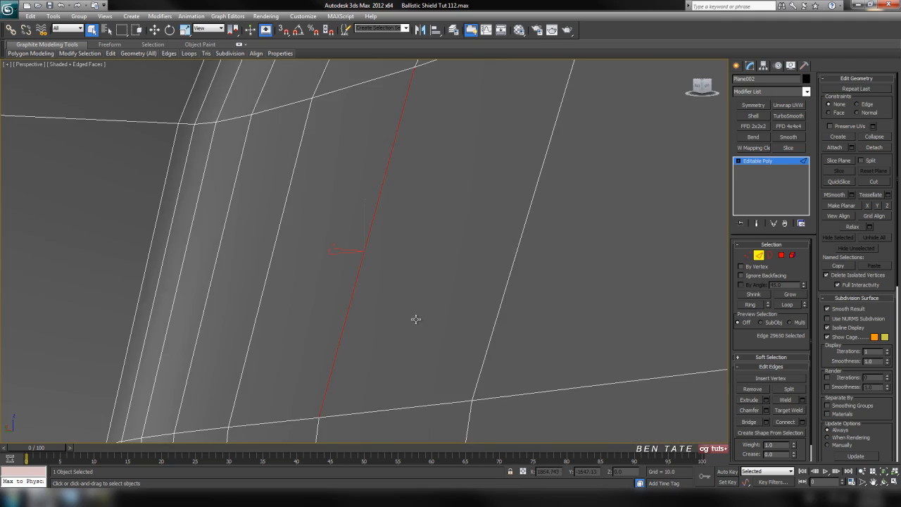
middle_click_drag(377, 327, 423, 317, "alt")
left_click(471, 205)
scroll(480, 267, "up", 5)
middle_click_drag(480, 268, 501, 266, "alt")
scroll(501, 266, "down", 4)
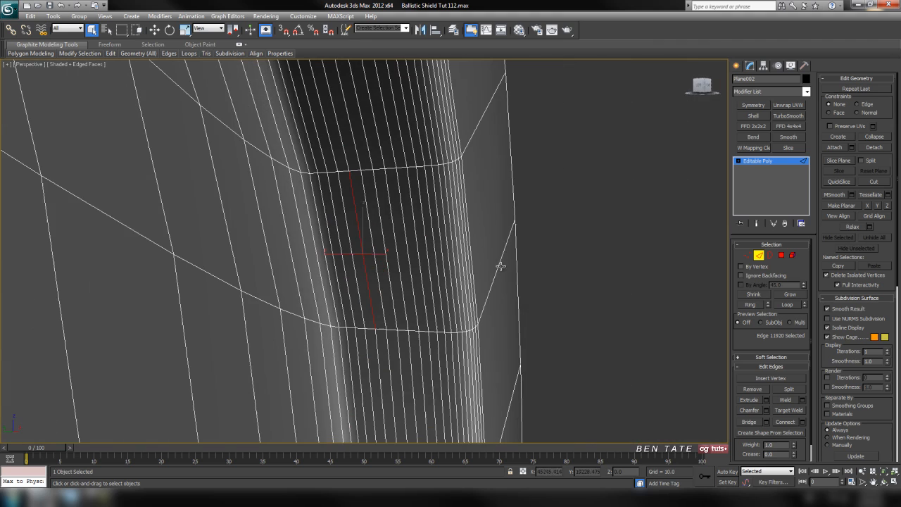
Select ten neighbouring edges across this second inner wall, expand them to full loops and remove those loops.
left_click(339, 244)
left_click(351, 244, "ctrl")
left_click(362, 244, "ctrl")
left_click(374, 244, "ctrl")
left_click(386, 244, "ctrl")
left_click(406, 241, "ctrl")
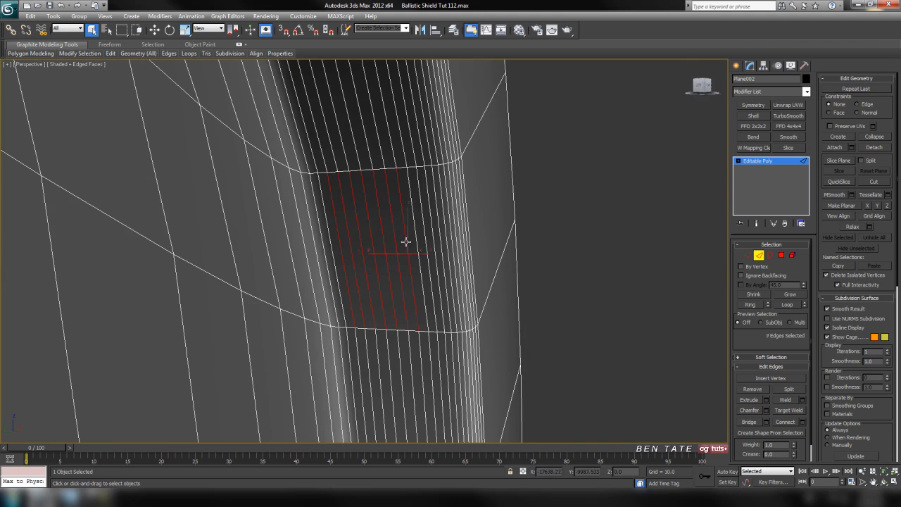
left_click(420, 242, "ctrl")
left_click(424, 243, "ctrl")
left_click(431, 242, "ctrl")
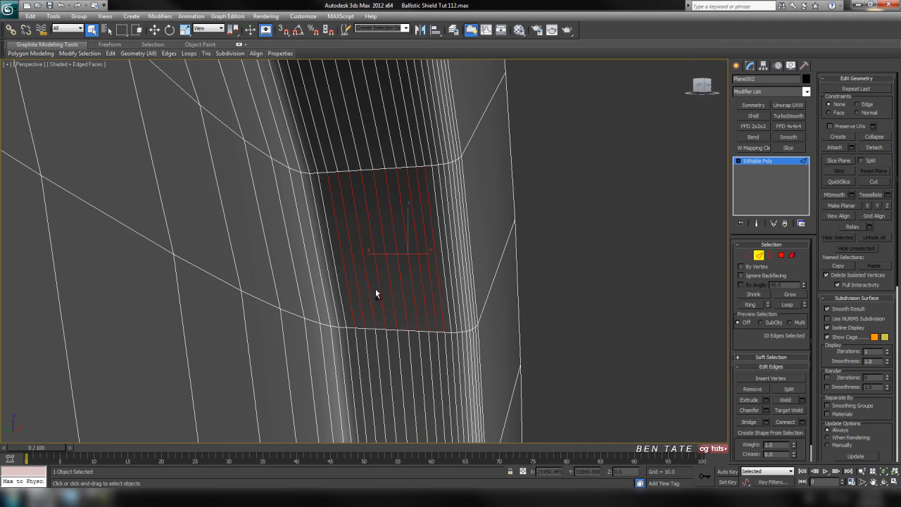
left_click(780, 307)
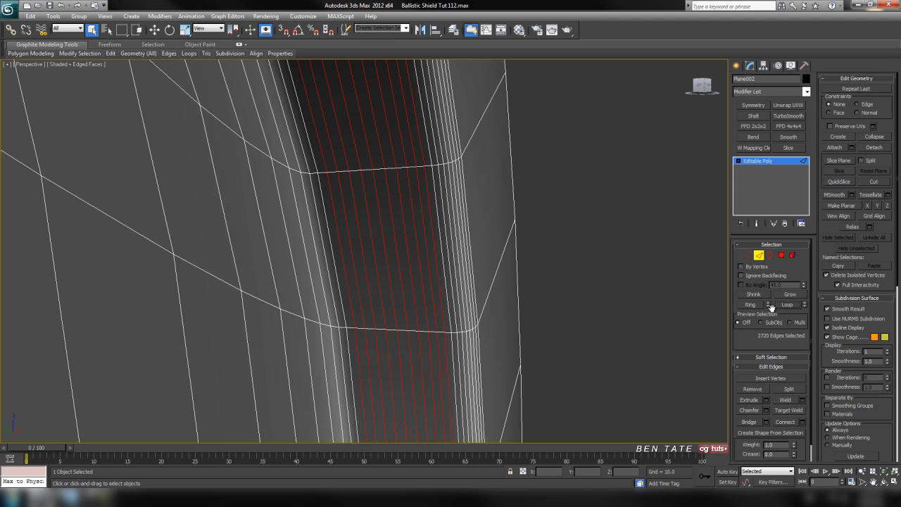
middle_click_drag(556, 333, 421, 376, "alt")
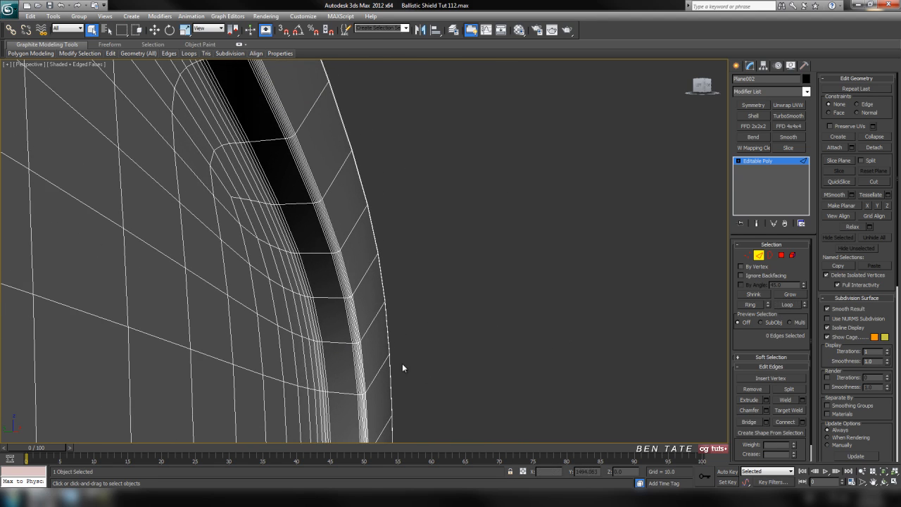
Select three alternate edges on the rounded corner between the inner wall and the rim face, and remove their full loops.
left_click(329, 224)
key("z")
mouse_move(389, 277)
middle_mouse_down("alt")
mouse_move(374, 277)
mouse_move(378, 268)
middle_mouse_up("alt")
left_click(328, 273)
left_click(349, 271, "ctrl")
left_click(371, 265, "ctrl")
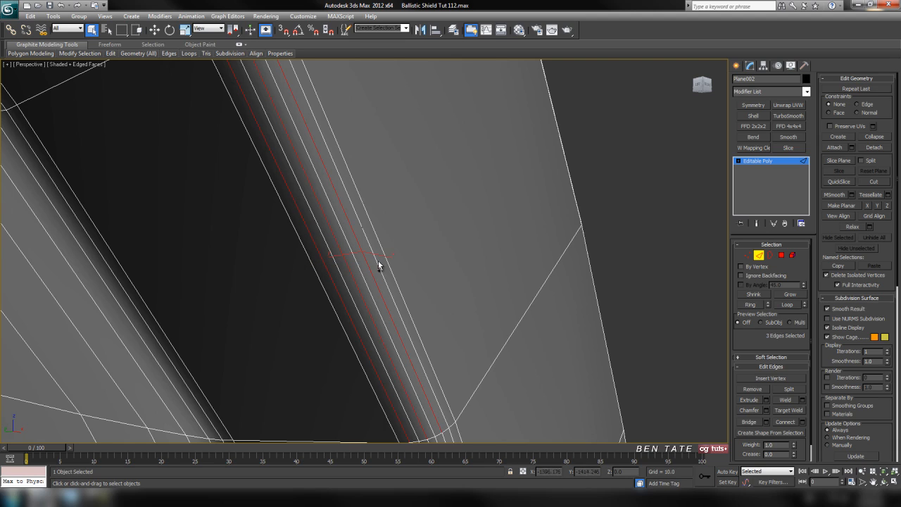
left_click(788, 304)
key("ctrl+BackSpace")
scroll(303, 323, "down", 4)
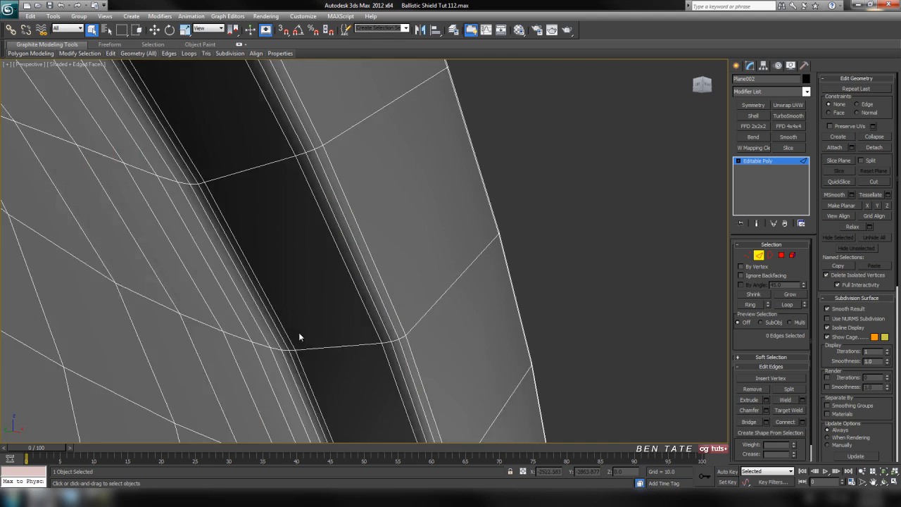
Select five edges across the rounded corner between the rim face and the outer side, and remove their full loops.
middle_click_drag(416, 303, 393, 307, "alt")
middle_click_drag(448, 307, 390, 302, "alt")
left_click(466, 238)
key("z")
scroll(410, 296, "down", 4)
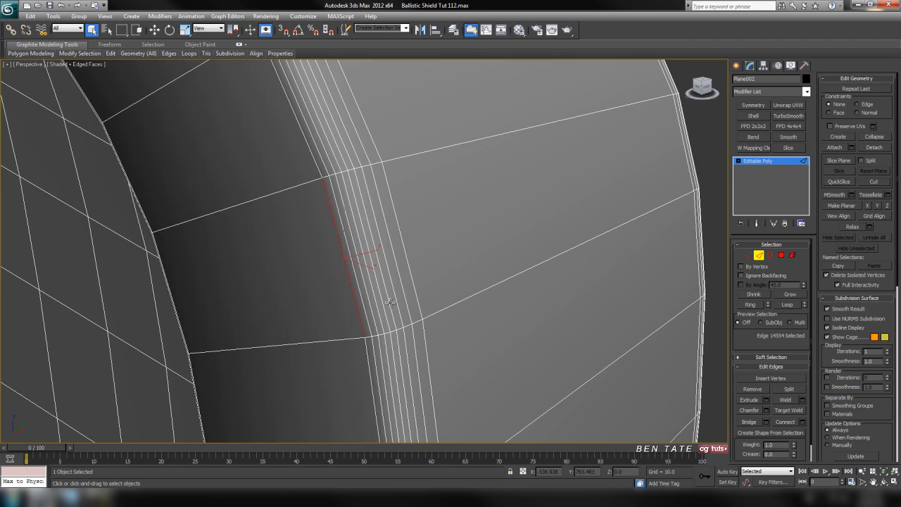
left_click(373, 294, "ctrl")
left_click(388, 294, "ctrl")
left_click(402, 291, "ctrl")
left_click(414, 289, "ctrl")
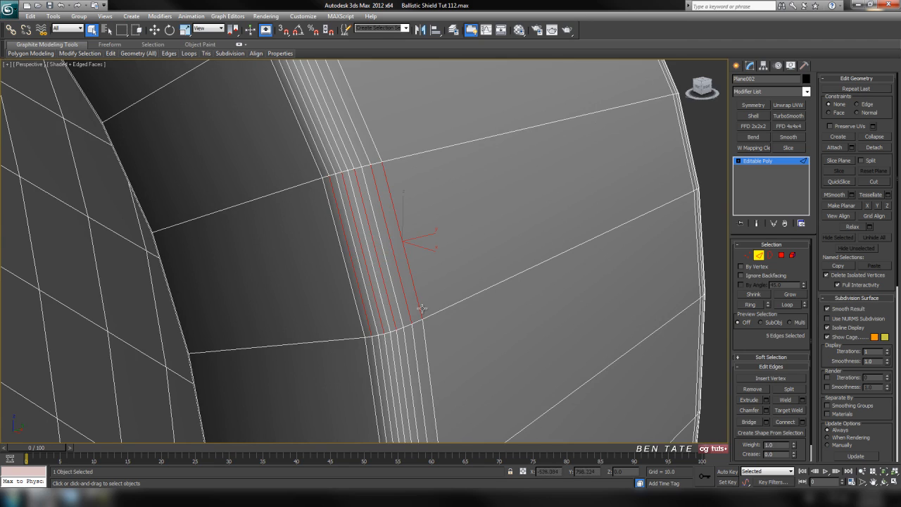
left_click(785, 305)
key("ctrl+BackSpace")
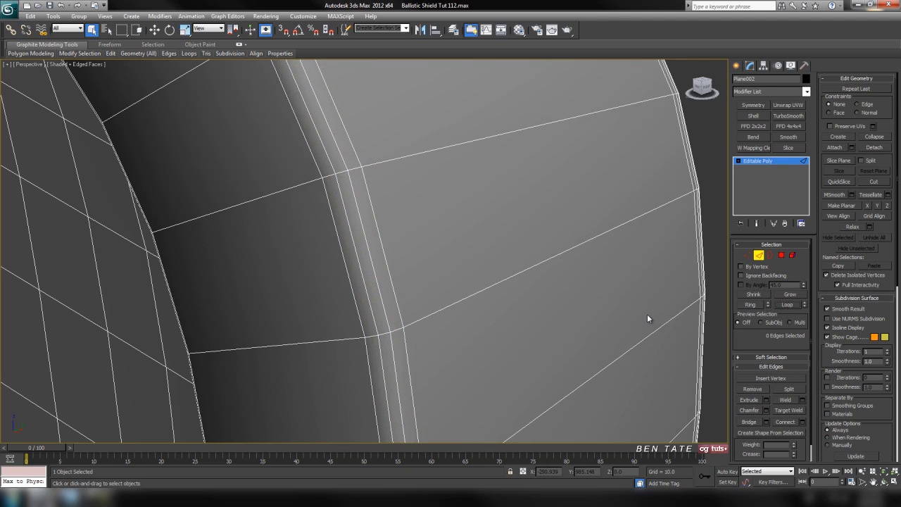
Select four alternate edges on the rounded corner along the other border of the rim's outer side, and remove their full loops.
scroll(505, 328, "down", 4)
middle_click_drag(496, 352, 431, 352, "alt")
scroll(410, 308, "down", 4)
middle_click_drag(434, 287, 257, 363)
left_click(256, 363)
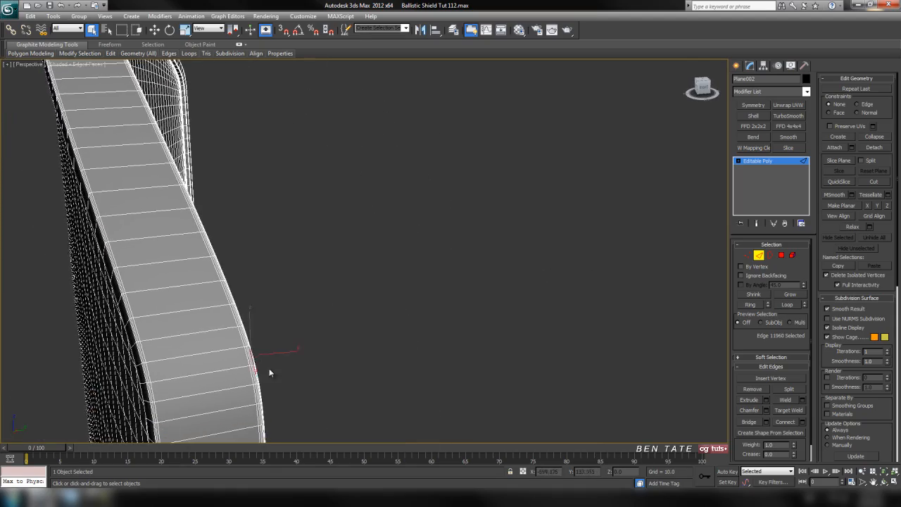
scroll(270, 368, "up", 15)
scroll(352, 312, "up", 2)
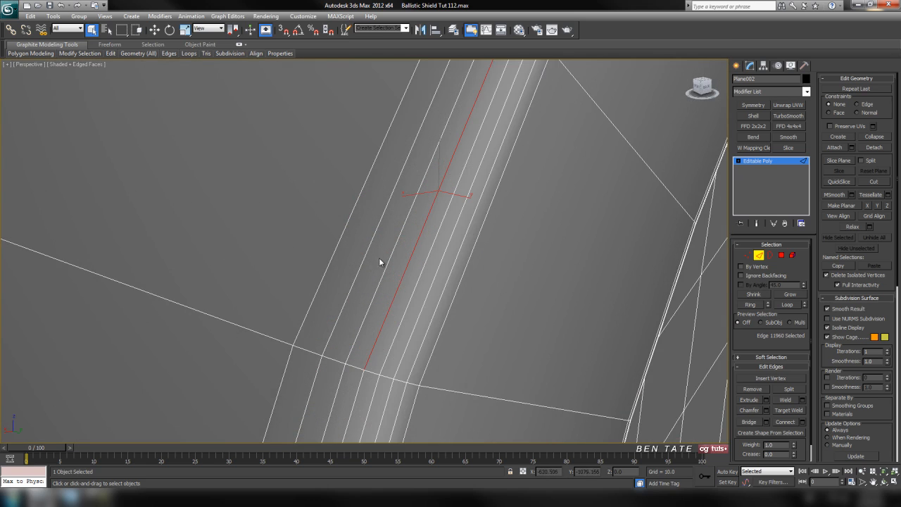
scroll(382, 280, "down", 1)
double_click(415, 280)
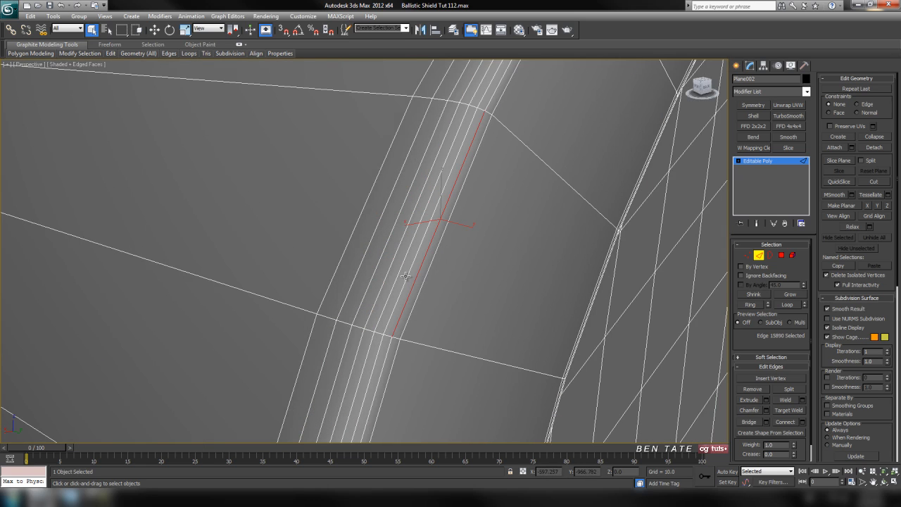
left_click(397, 271, "ctrl")
left_click(375, 266, "ctrl")
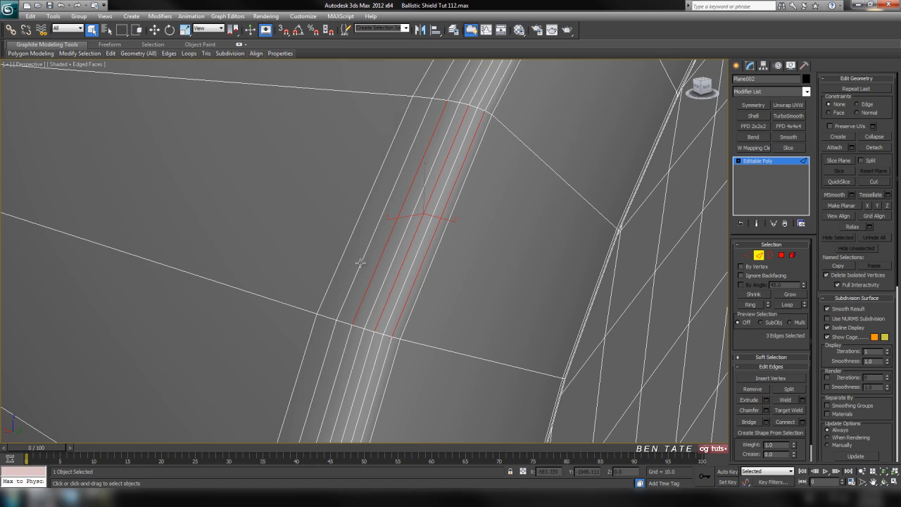
left_click(787, 304)
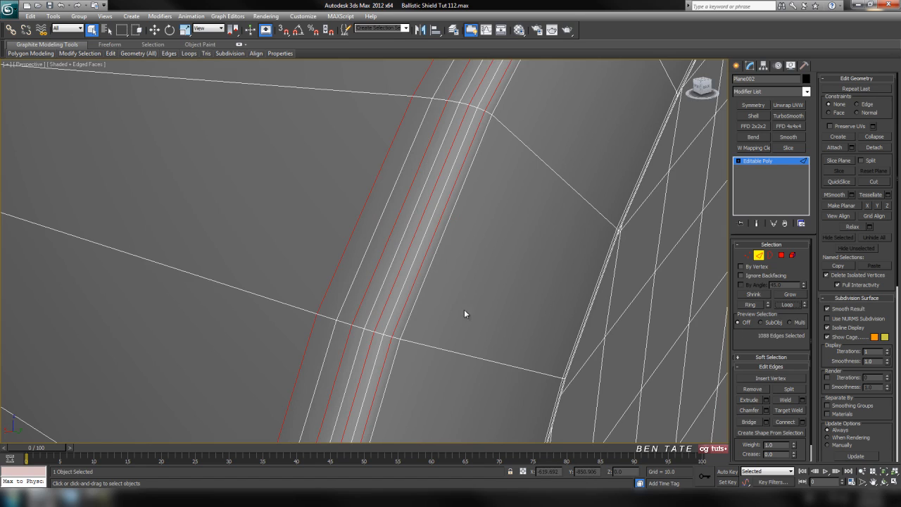
left_click(466, 287)
Select four edges in the remaining dense rounded corner beside the rim's inner wall, and remove their full loops.
scroll(467, 288, "down", 6)
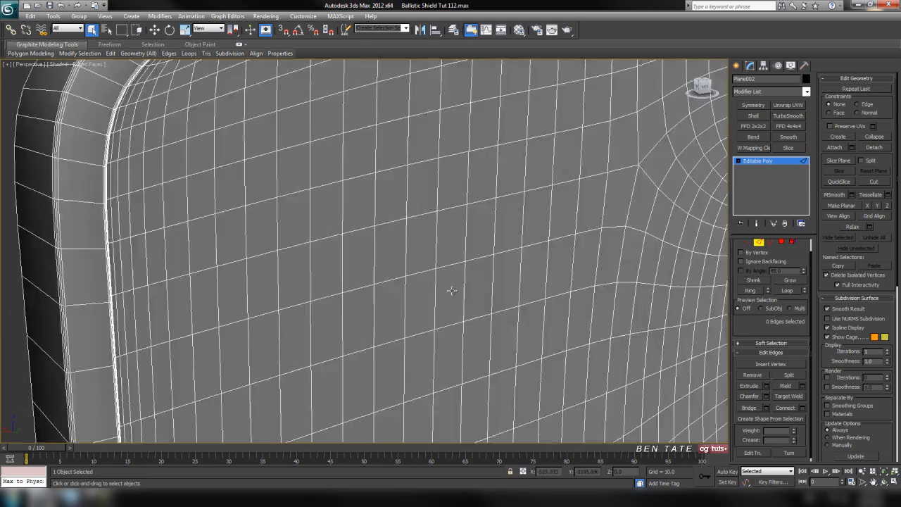
middle_click_drag(451, 291, 432, 289, "alt")
middle_click_drag(128, 93, 144, 104)
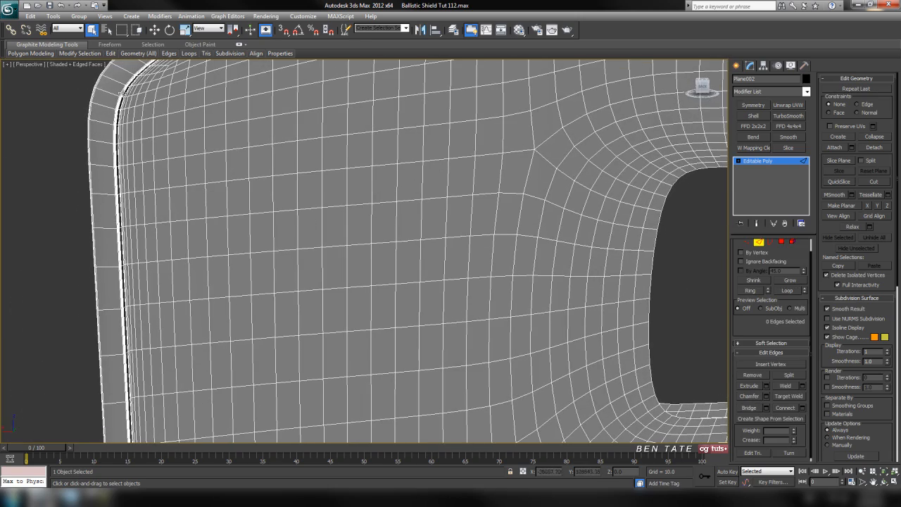
left_click(121, 93)
scroll(252, 212, "up", 10)
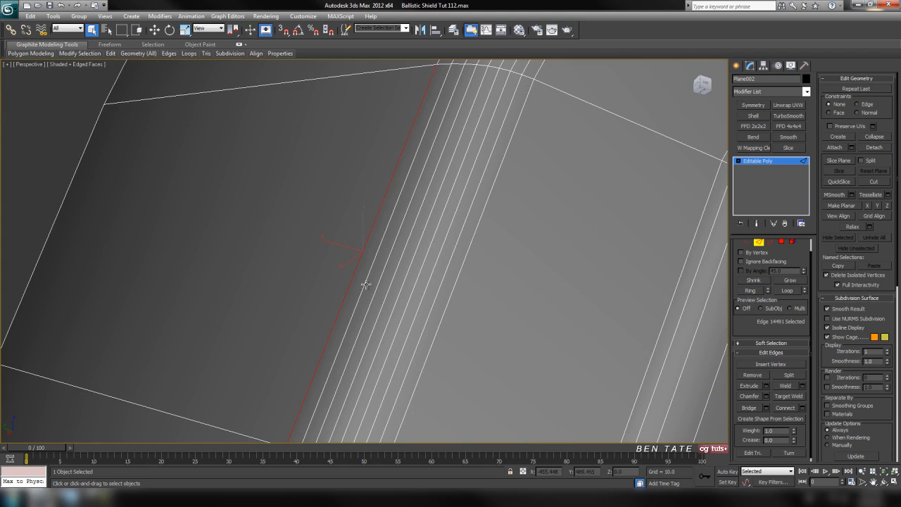
left_click(366, 285)
left_click(387, 291, "ctrl")
left_click(428, 310, "ctrl")
left_click(442, 312, "ctrl")
left_click(787, 290)
left_click(575, 289)
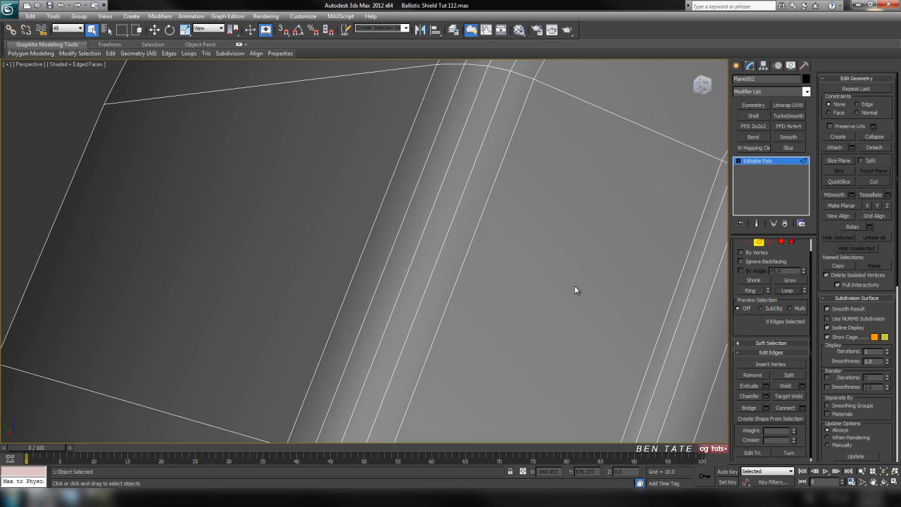
Examine the thinned rim loops and the dense mesh across the shield's main surface.
scroll(401, 301, "down", 4)
scroll(384, 316, "down", 6)
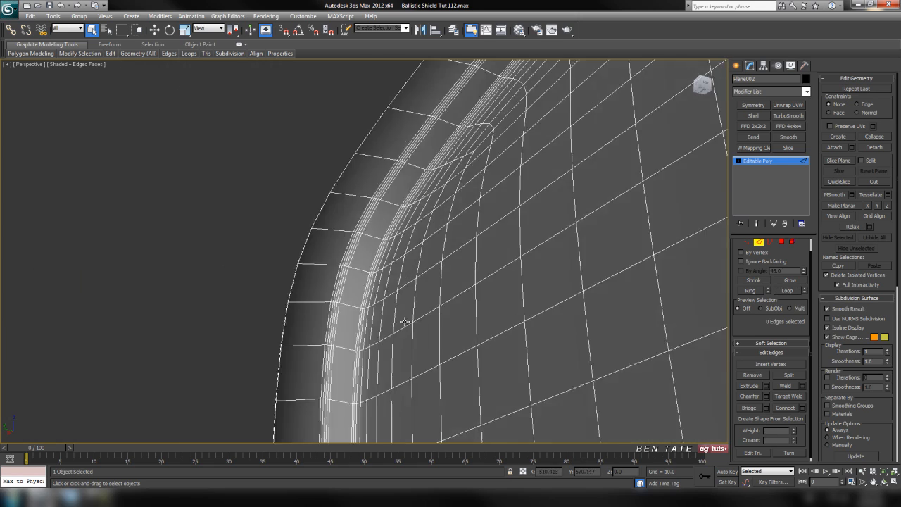
scroll(430, 331, "up", 3)
middle_click_drag(453, 344, 442, 296)
scroll(425, 338, "down", 6)
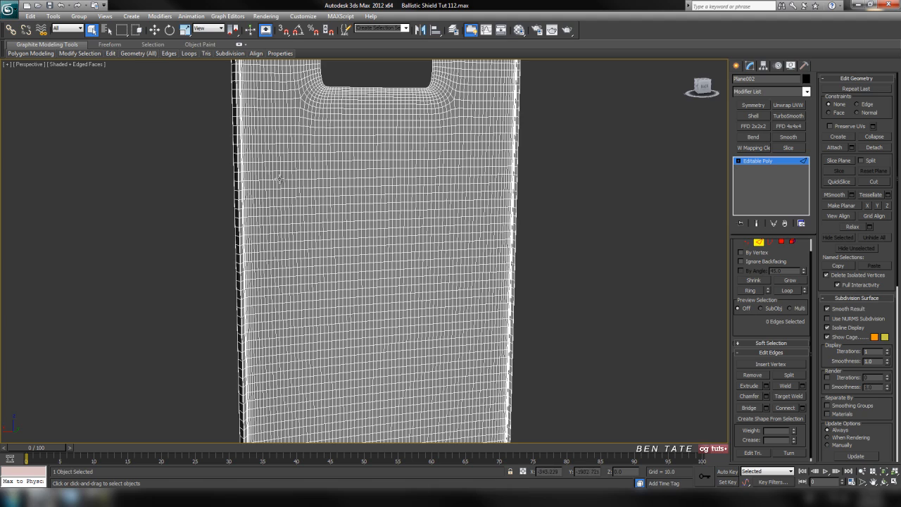
mouse_move(415, 326)
middle_mouse_down()
mouse_move(387, 249)
mouse_move(398, 328)
middle_mouse_up()
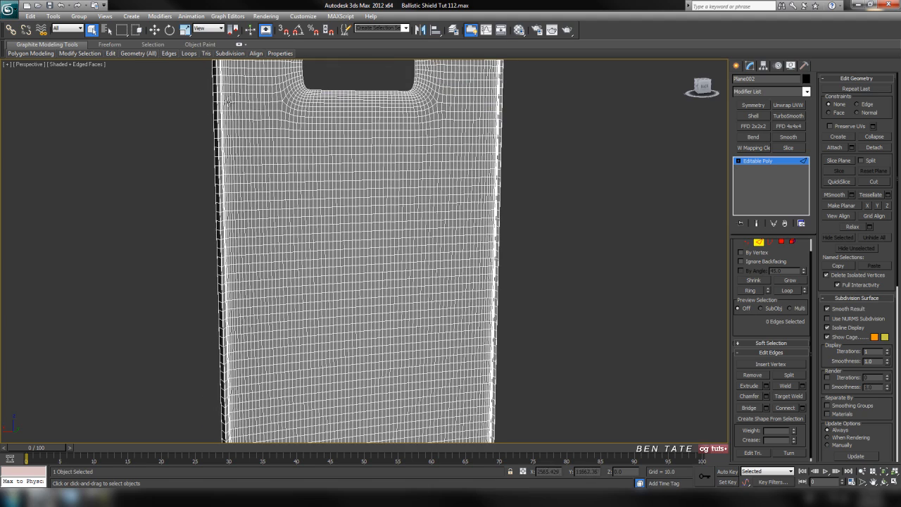
middle_click_drag(516, 249, 499, 241)
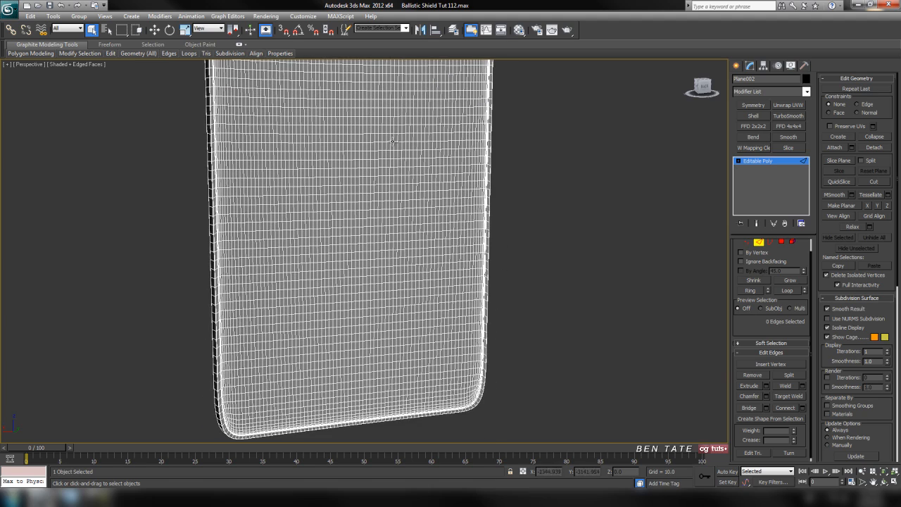
middle_click_drag(373, 179, 364, 287)
middle_click_drag(466, 392, 449, 353)
Maximize the Front wireframe view and examine the mesh just below the shield's window opening.
key("alt+w")
right_click(461, 191)
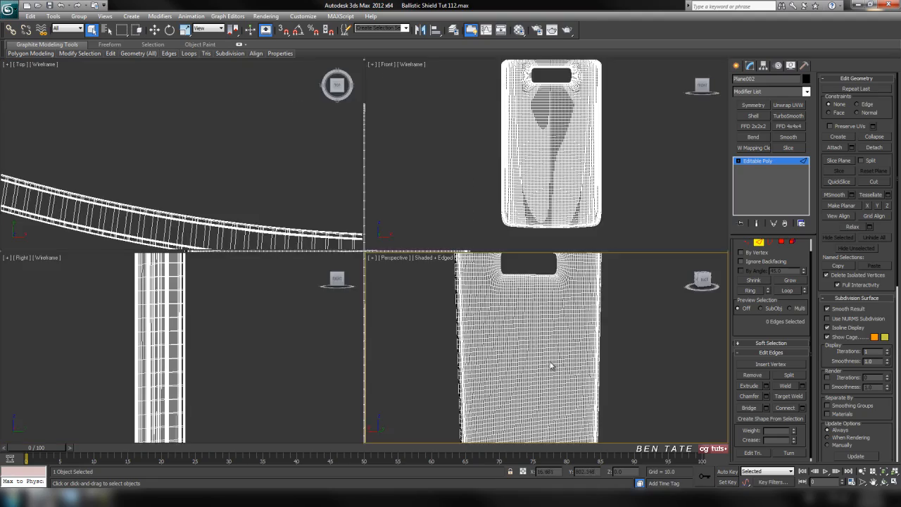
key("alt+w")
scroll(430, 183, "up", 3)
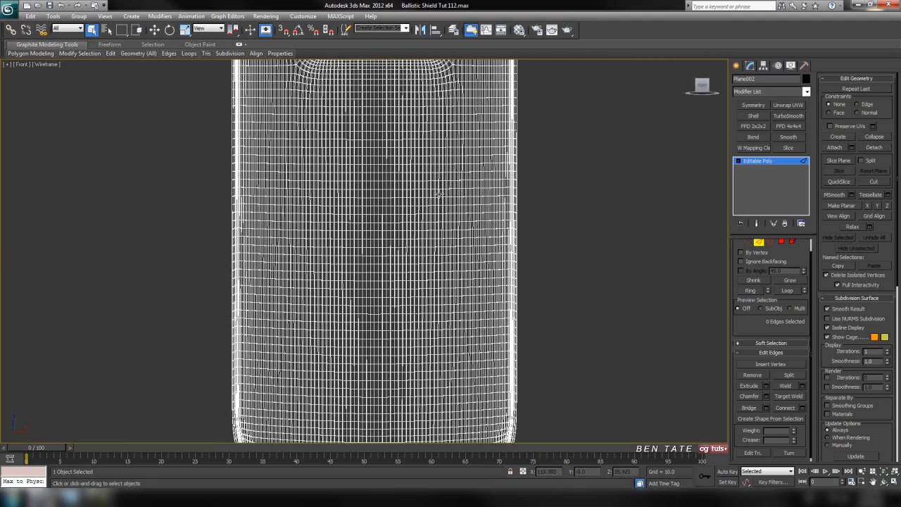
scroll(431, 259, "up", 2)
middle_click_drag(398, 186, 397, 237)
middle_click_drag(369, 183, 383, 238)
scroll(374, 235, "up", 2)
scroll(377, 265, "up", 2)
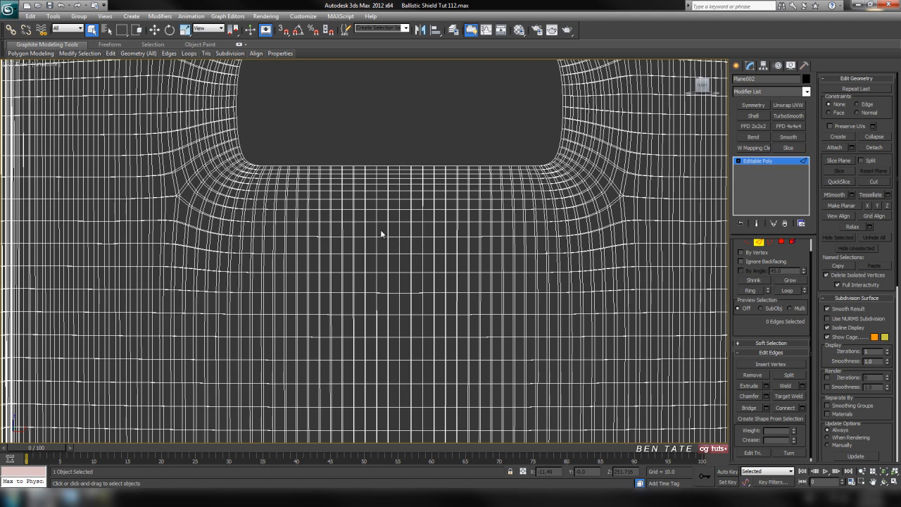
Select a central column of horizontal edges on the shield's surface, from just below the window opening down to the lower border.
left_click_drag(389, 297, 388, 421)
middle_click_drag(388, 421, 457, 175)
scroll(460, 244, "down", 3)
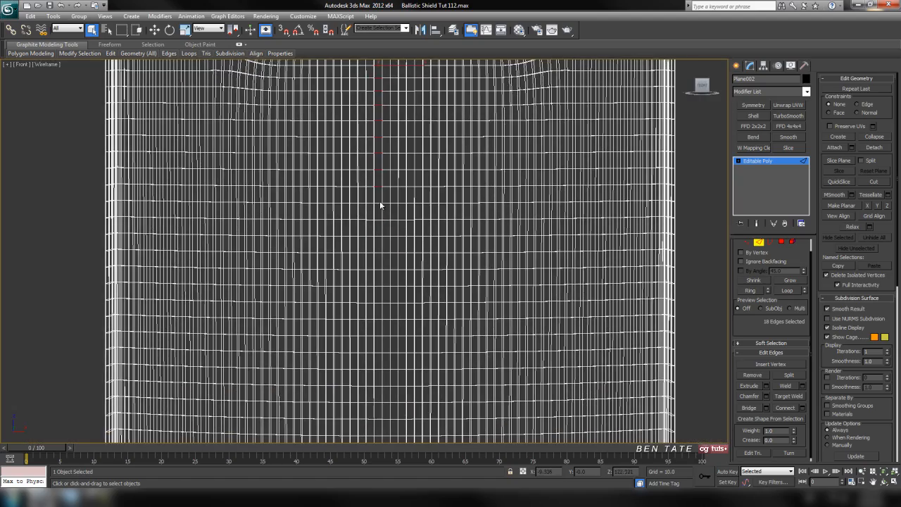
left_click_drag(380, 229, 382, 423)
middle_click_drag(382, 422, 399, 114)
left_click_drag(398, 123, 404, 296)
left_click_drag(400, 356, 402, 383)
middle_click_drag(402, 382, 407, 140)
scroll(391, 154, "up", 2)
left_click_drag(398, 243, 396, 266)
middle_click_drag(396, 266, 514, 274)
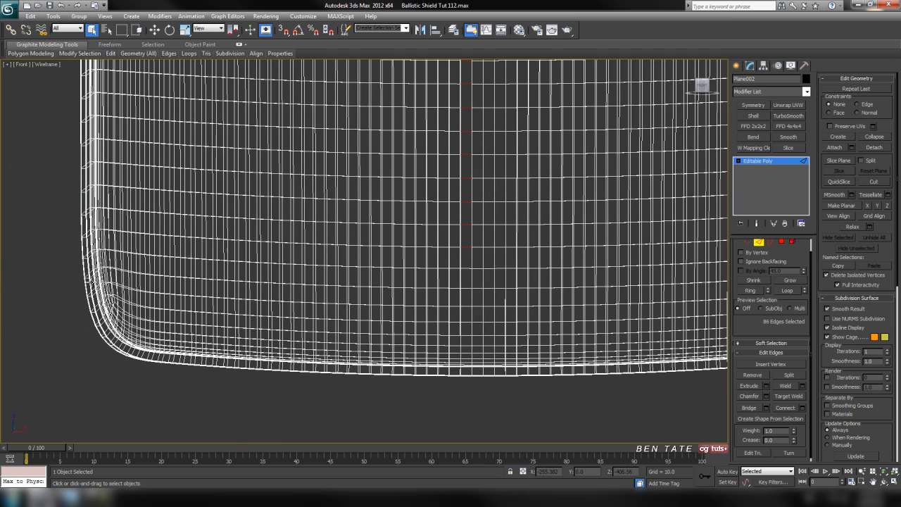
middle_click_drag(552, 271, 452, 290)
left_click_drag(454, 295, 455, 295, "ctrl")
Deselect the edges at four spaced positions along the central column so those horizontal loops stay out of the selection.
middle_click_drag(472, 249, 463, 267)
scroll(461, 261, "down", 2)
middle_click_drag(455, 163, 451, 269)
scroll(450, 268, "down", 2)
middle_click_drag(384, 147, 384, 210)
middle_click_drag(470, 143, 451, 276)
middle_click_drag(423, 163, 426, 252)
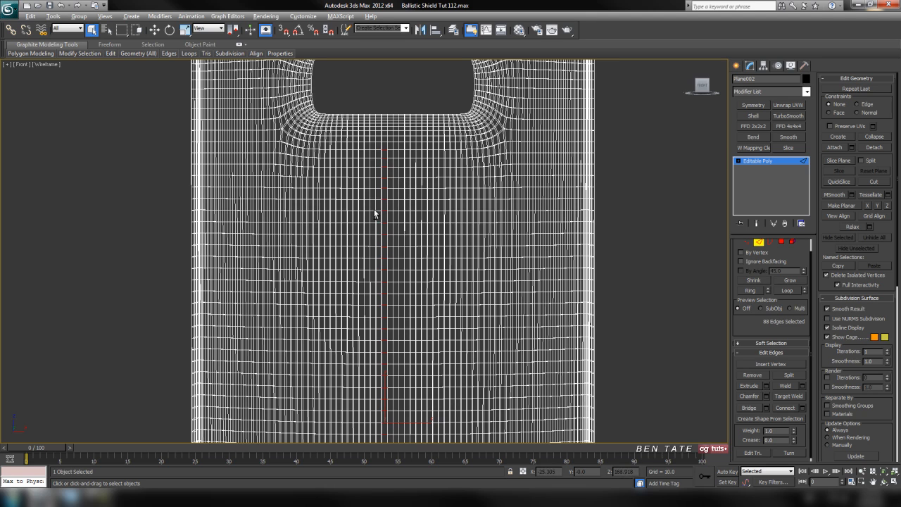
middle_click_drag(404, 223, 406, 200)
left_click_drag(397, 254, 395, 254, "alt")
middle_click_drag(419, 269, 419, 194)
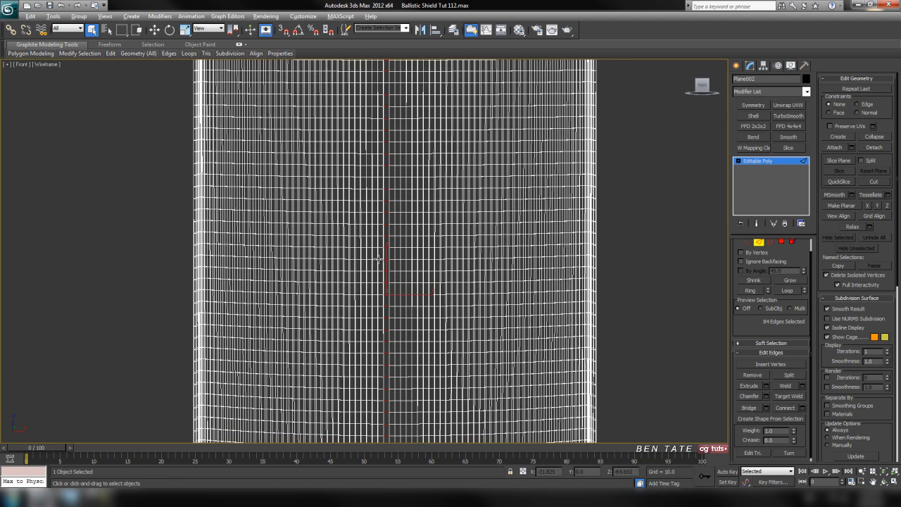
middle_click_drag(406, 269, 447, 179)
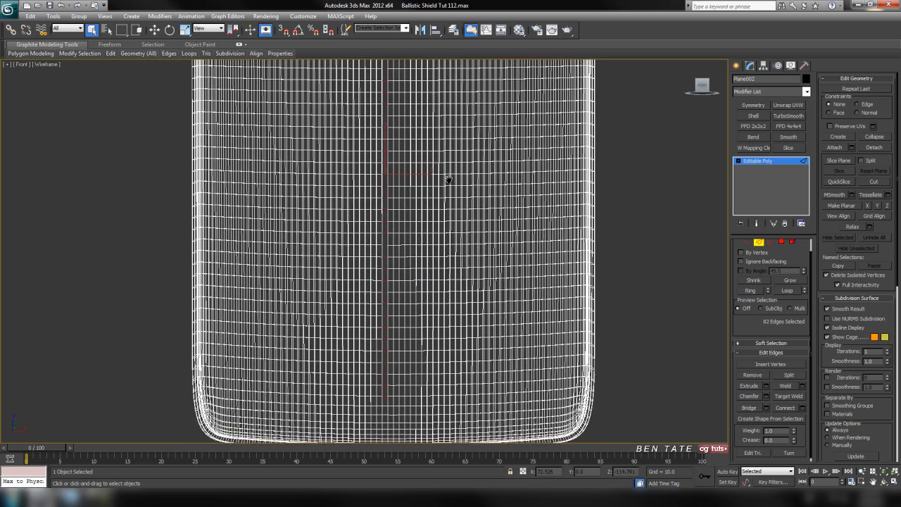
left_click_drag(404, 255, 404, 256, "alt")
middle_click_drag(405, 267, 409, 215)
middle_click_drag(541, 288, 530, 292)
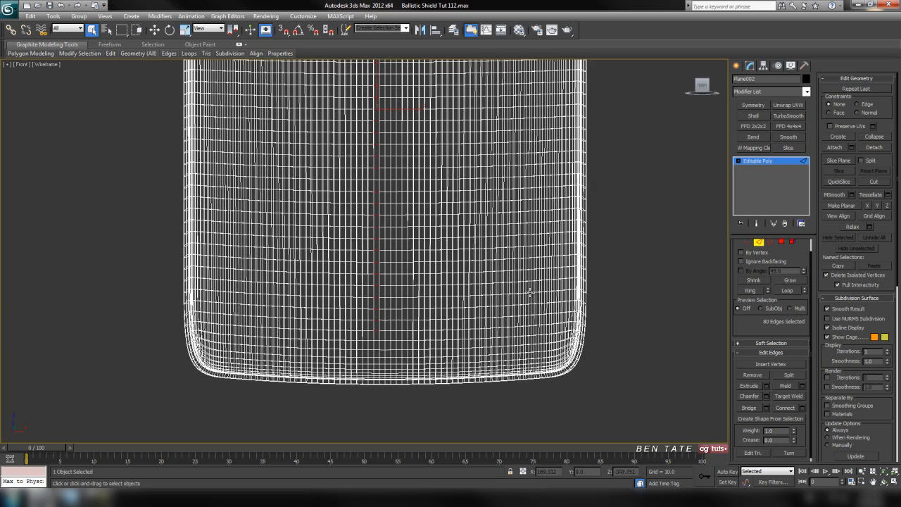
Expand the selected column to full horizontal loops and display the Front view shaded.
left_click(781, 290)
scroll(542, 238, "down", 6)
mouse_move(521, 213)
middle_mouse_down()
mouse_move(522, 284)
mouse_move(522, 266)
middle_mouse_up()
key("F3")
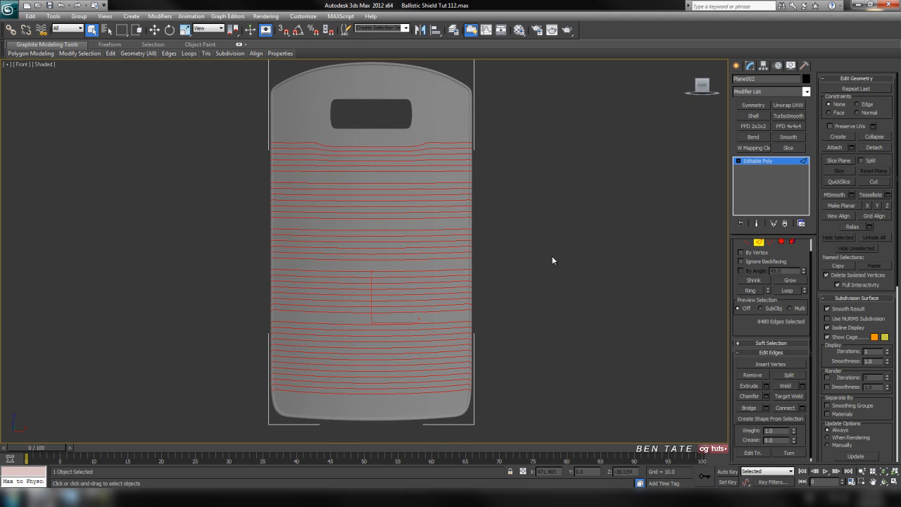
middle_click_drag(531, 219, 537, 227)
Check the selected horizontal loops in the maximized Perspective view, remove them from the shield, and show edged faces.
key("alt+w")
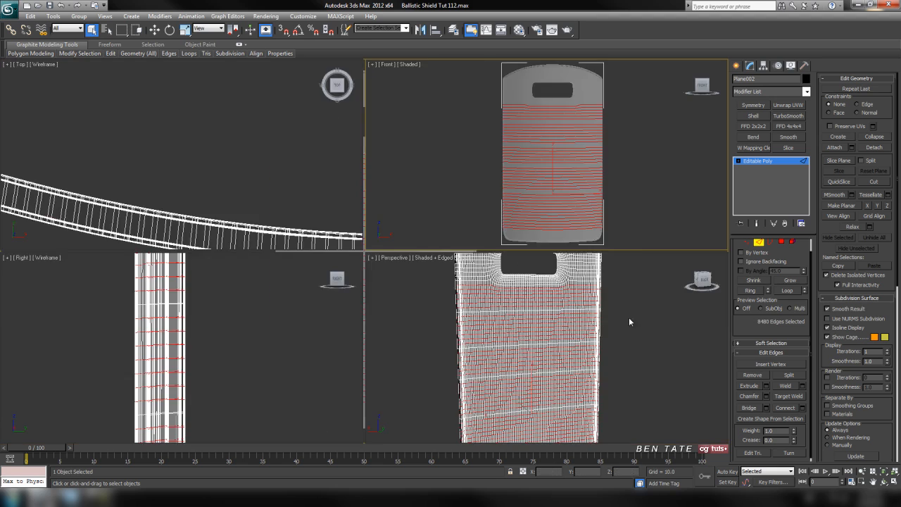
right_click(629, 319)
key("alt+w")
middle_click_drag(580, 299, 508, 241, "alt")
key("F4")
scroll(508, 241, "down", 5)
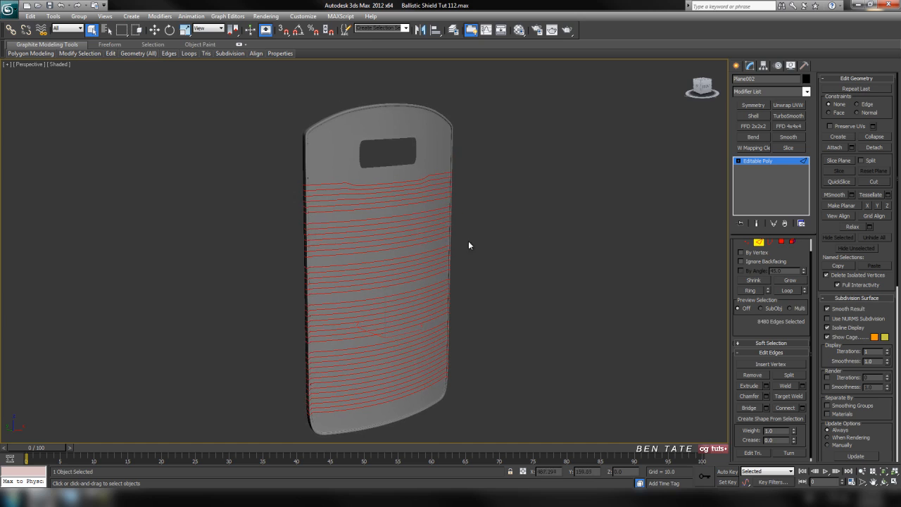
middle_click_drag(487, 260, 520, 273, "alt")
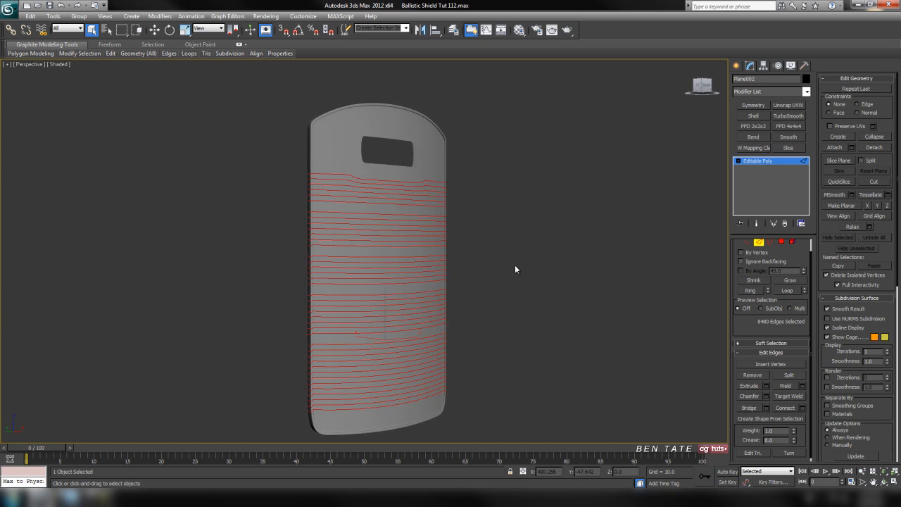
left_click(514, 265)
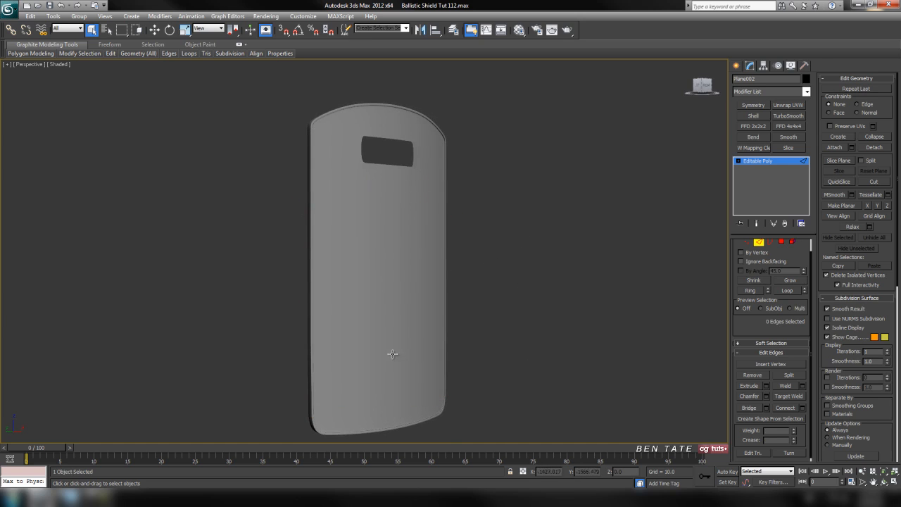
key("F4")
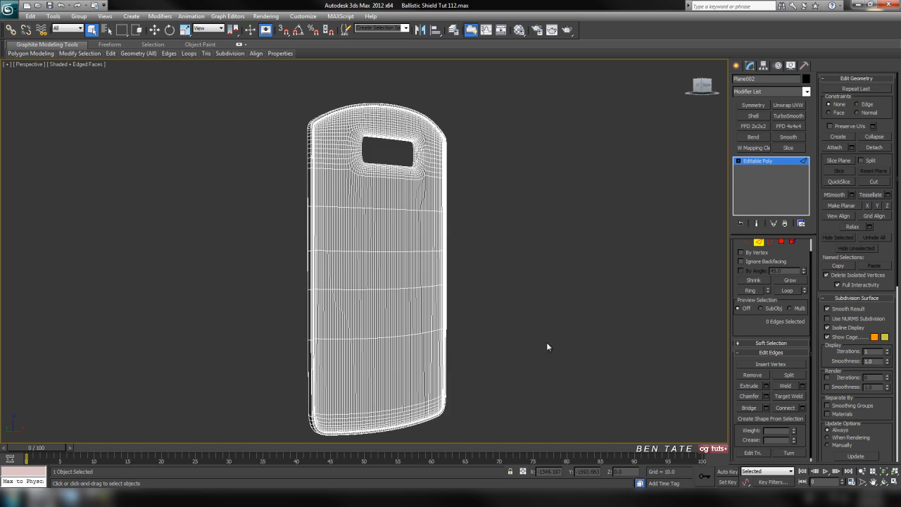
Examine the thinned surface in Perspective and the mesh around the window opening in the maximized Front wireframe view.
middle_click_drag(515, 306, 466, 321, "alt")
scroll(458, 282, "up", 3)
middle_click_drag(424, 216, 420, 300)
key("alt+w")
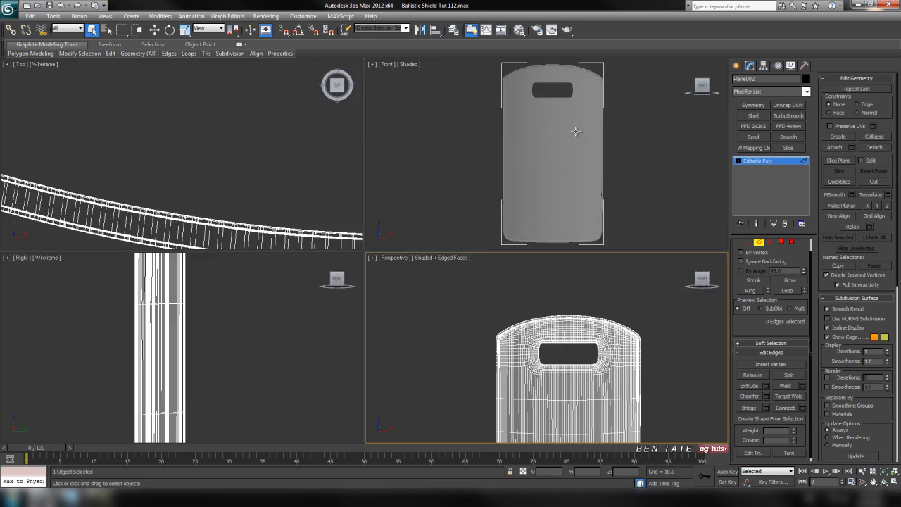
right_click(566, 152)
key("alt+w")
key("F3")
scroll(416, 195, "up", 6)
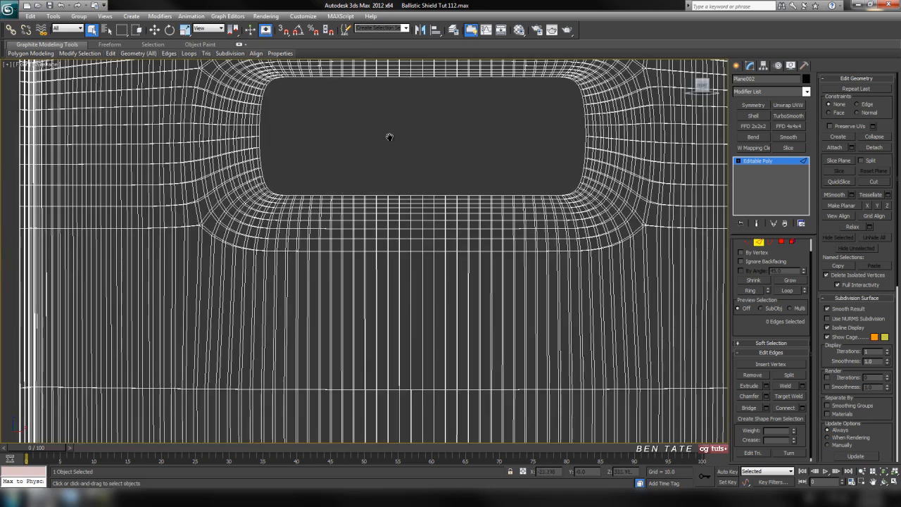
Try to remove the band of concentric edge loops around the window by selecting edges below it and expanding them to loops.
middle_click_drag(501, 200, 462, 202)
middle_click_drag(466, 236, 443, 231)
scroll(451, 279, "up", 5)
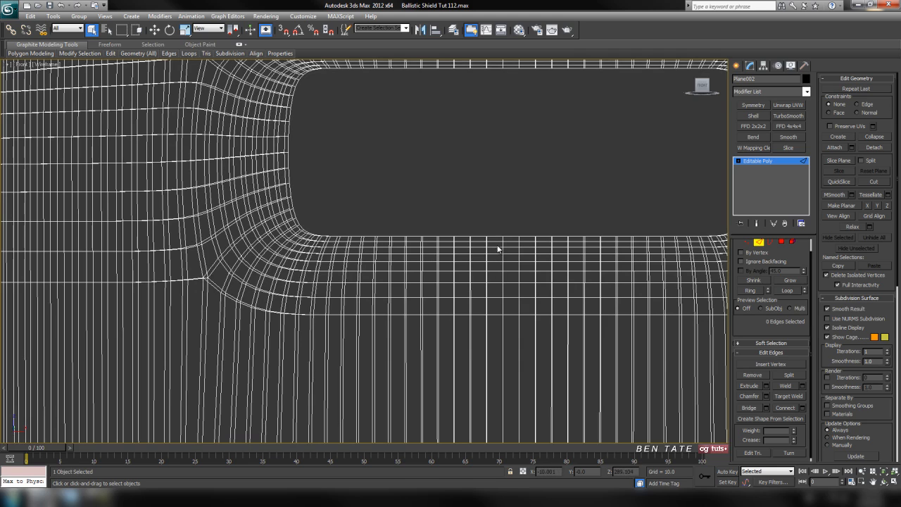
left_click_drag(495, 256, 494, 307)
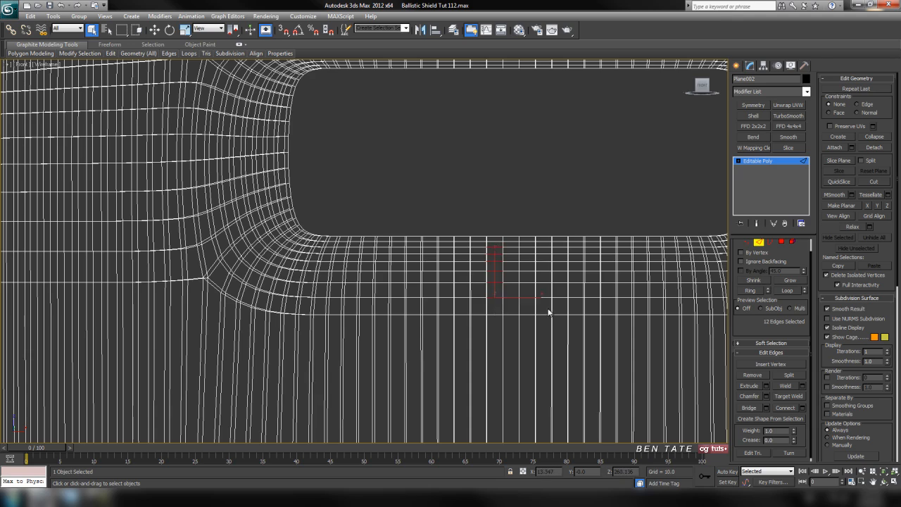
middle_click_drag(549, 310, 525, 324)
left_click(786, 290)
scroll(566, 257, "down", 5)
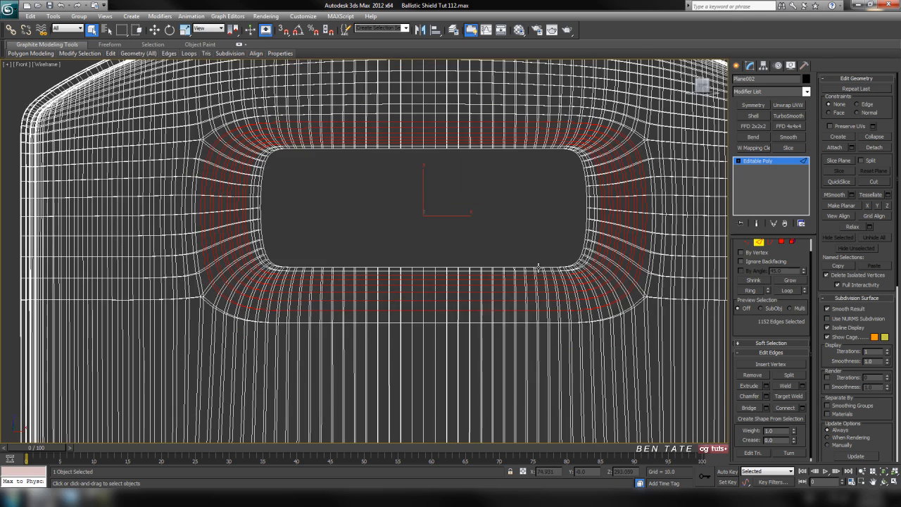
key("ctrl+BackSpace")
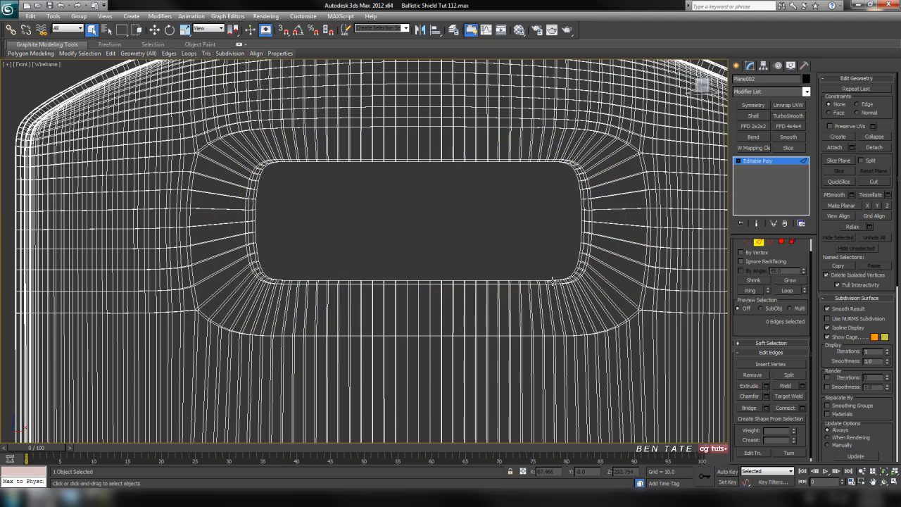
Inspect the window opening in the shaded Perspective view and undo the removal of its surrounding loops.
key("alt+w")
left_click(583, 316)
key("alt+w")
key("F4")
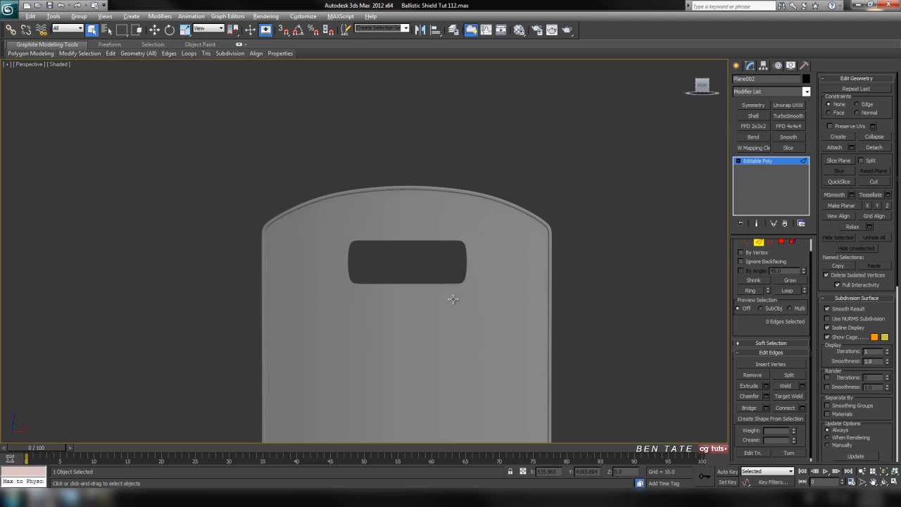
mouse_move(469, 305)
middle_mouse_down("alt")
mouse_move(500, 272)
mouse_move(428, 286)
mouse_move(413, 317)
mouse_move(448, 272)
mouse_move(455, 288)
middle_mouse_up("alt")
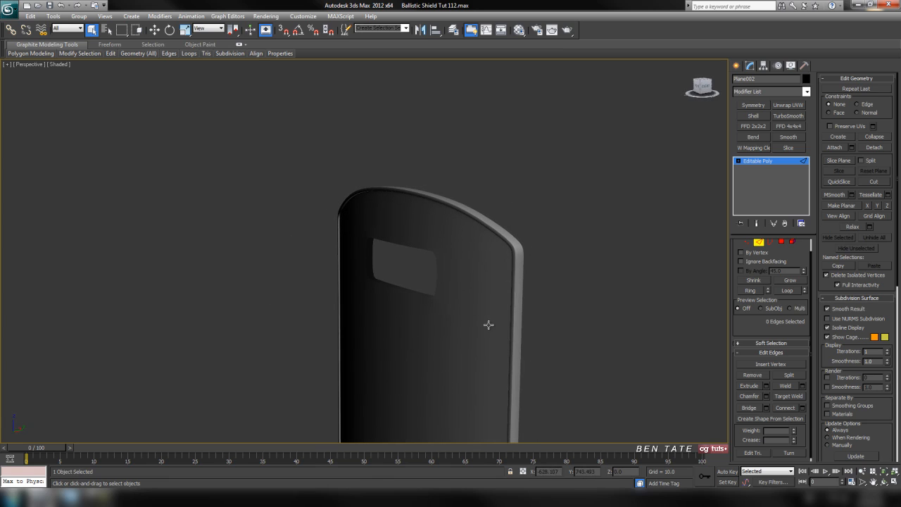
key("ctrl+z")
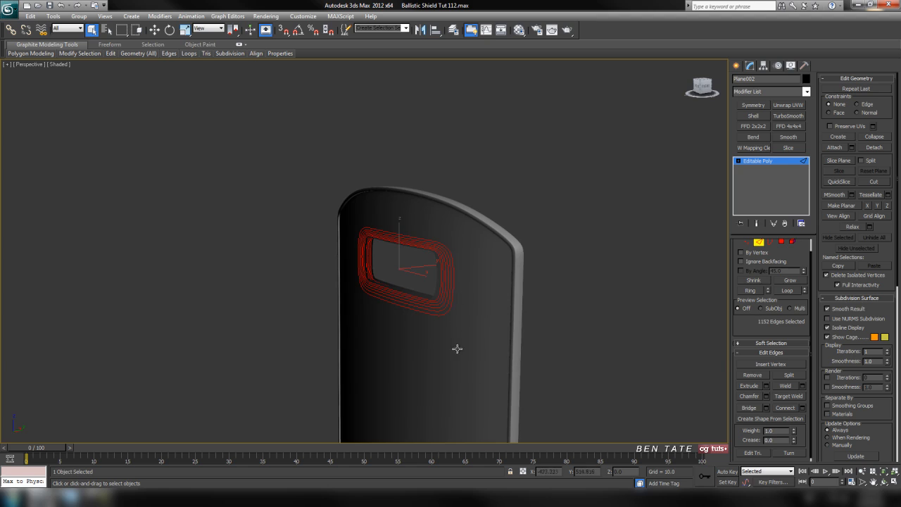
Select three alternate edges below the window opening in the Front view, and remove their full loops around the window.
key("alt+w")
right_click(569, 183)
key("alt+w")
scroll(486, 325, "up", 5)
middle_click_drag(453, 345, 488, 276)
left_click(464, 242)
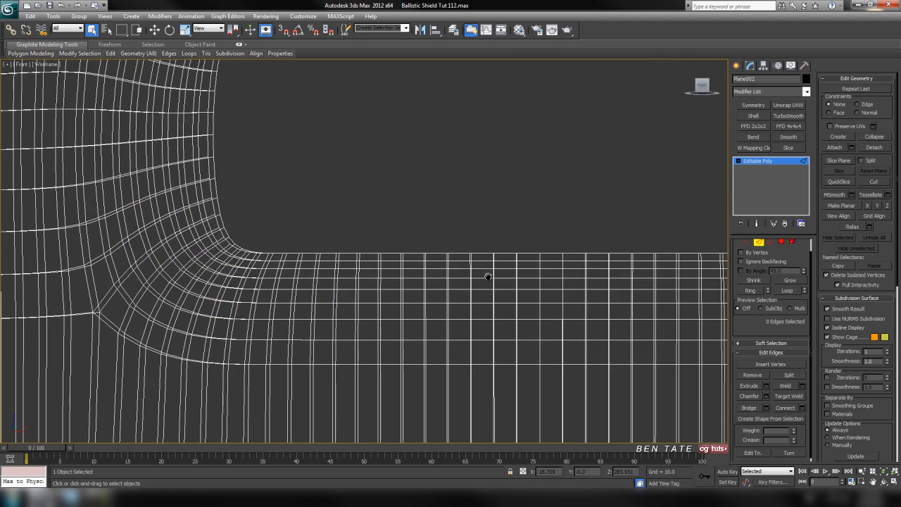
left_click(484, 268)
left_click(484, 289, "ctrl")
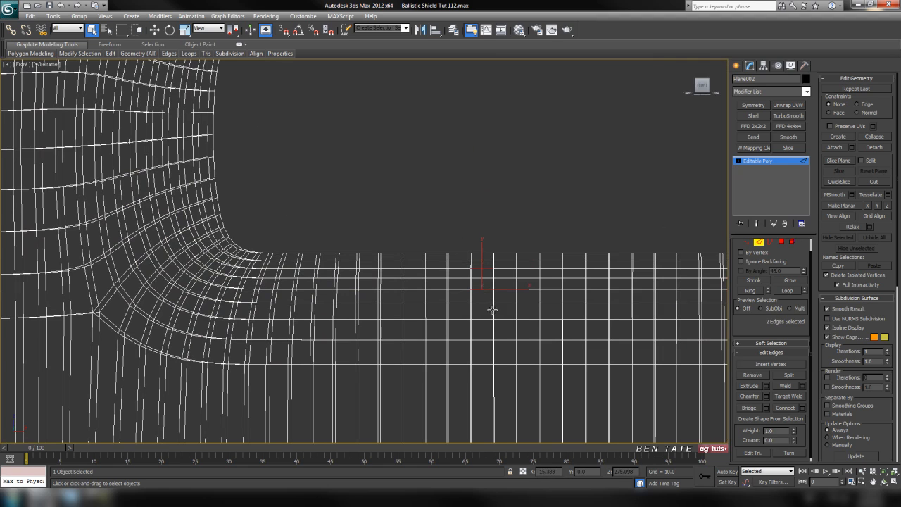
left_click(486, 319, "ctrl")
scroll(507, 366, "down", 4)
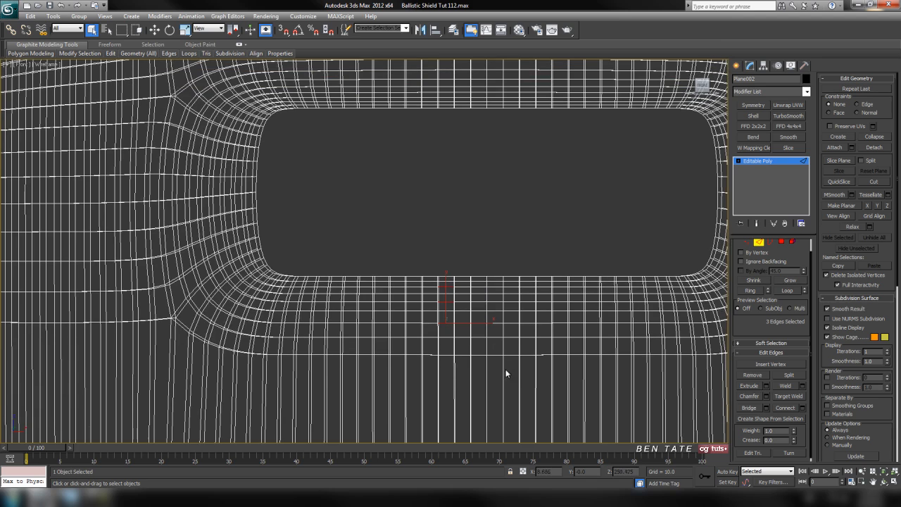
left_click(787, 290)
left_click(643, 354)
Check the window opening's shape in the shaded Perspective view, and return to the Front view.
key("alt+w")
left_click(547, 352)
key("alt+w")
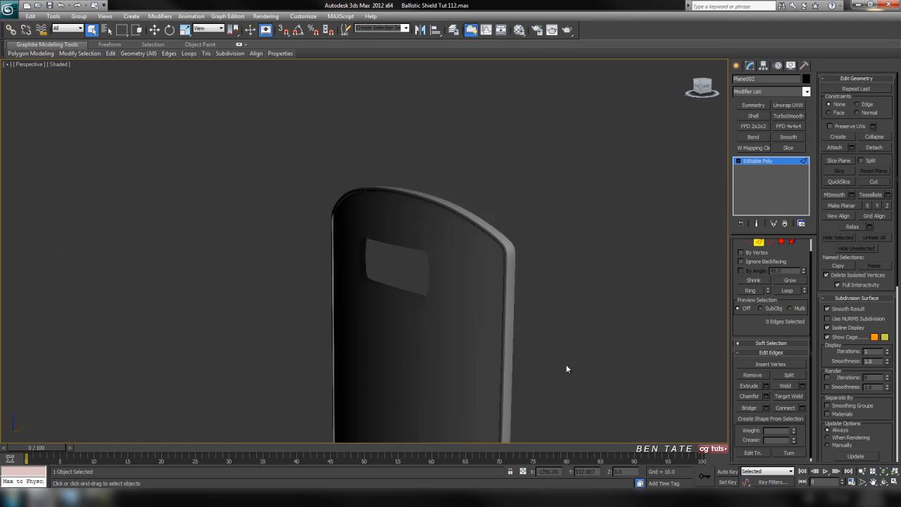
mouse_move(540, 360)
middle_mouse_down("alt")
mouse_move(587, 345)
mouse_move(539, 359)
middle_mouse_up("alt")
key("alt+w")
left_click(603, 209)
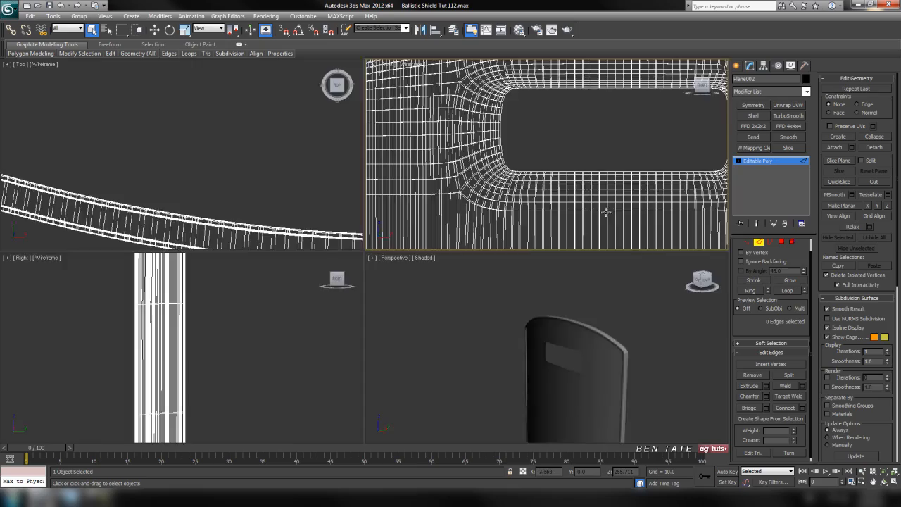
Maximize the Front view on one end of the window opening and display it shaded with edged faces.
key("alt+w")
scroll(490, 337, "up", 3)
middle_click_drag(477, 336, 581, 311)
middle_click_drag(408, 308, 457, 383)
mouse_move(408, 171)
middle_mouse_down()
mouse_move(420, 220)
mouse_move(420, 202)
middle_mouse_up()
key("F3")
key("F4")
middle_click_drag(432, 246, 442, 235)
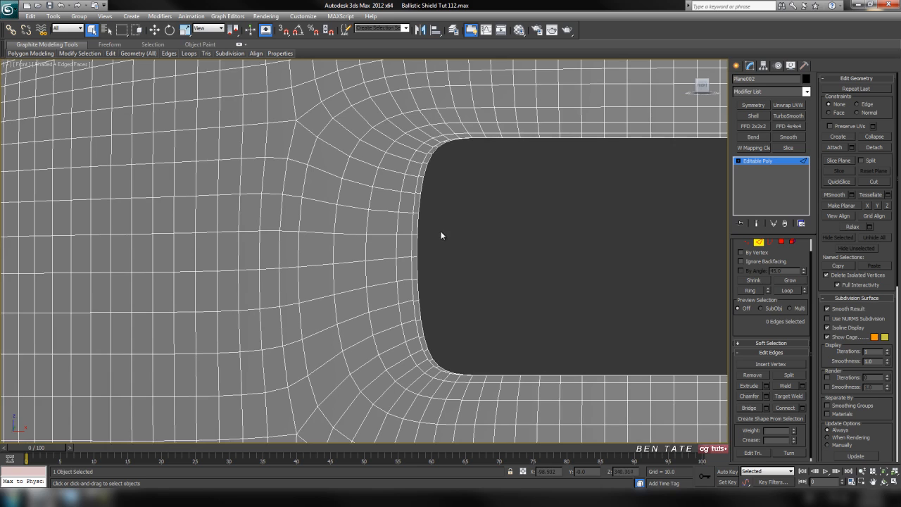
Select an edge close to the window opening's rounded corner, and remove its full loop around the window.
left_click(405, 176)
middle_click_drag(508, 232, 471, 233)
scroll(472, 233, "down", 2)
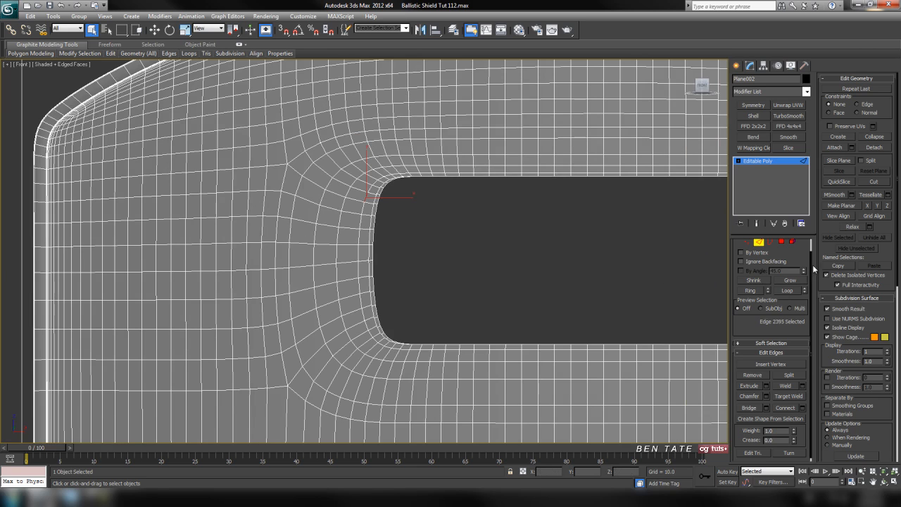
left_click(788, 291)
left_click(533, 313)
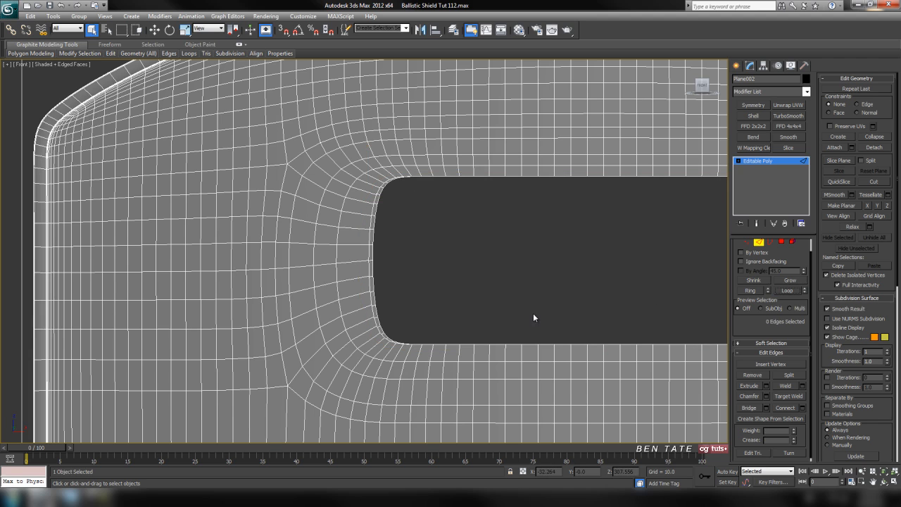
Select the stack of horizontal edges beside one end of the window opening and expand them to full loops.
mouse_move(490, 301)
middle_mouse_down()
mouse_move(510, 303)
mouse_move(381, 308)
mouse_move(411, 293)
mouse_move(484, 294)
middle_mouse_up()
scroll(510, 303, "down", 3)
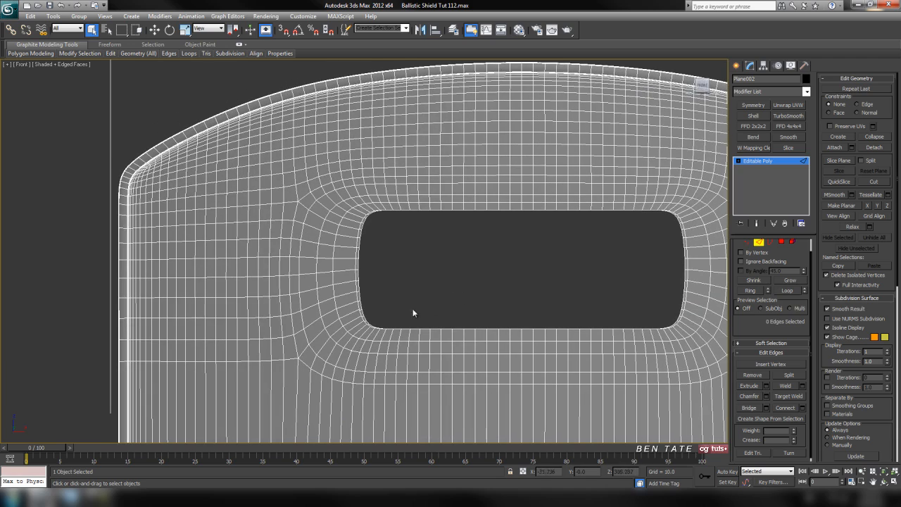
middle_click_drag(454, 265, 568, 255)
middle_click_drag(523, 302, 503, 293)
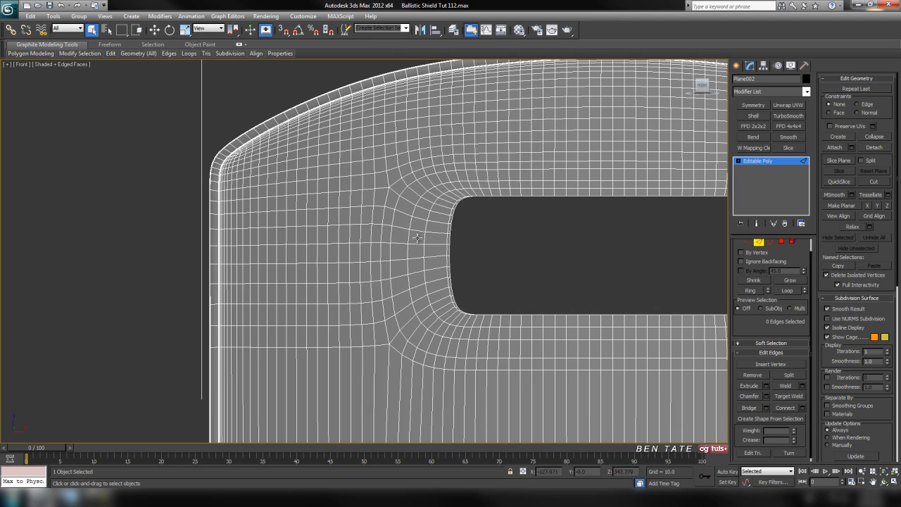
left_click_drag(435, 223, 437, 290)
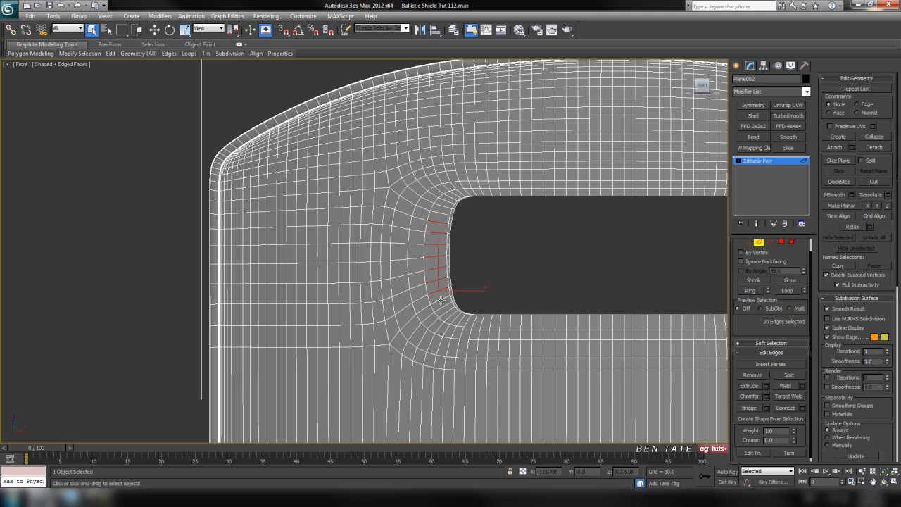
left_click(787, 291)
Add the matching horizontal edges beside the window's opposite end to the selection and expand them to full loops.
middle_click_drag(688, 309, 453, 307)
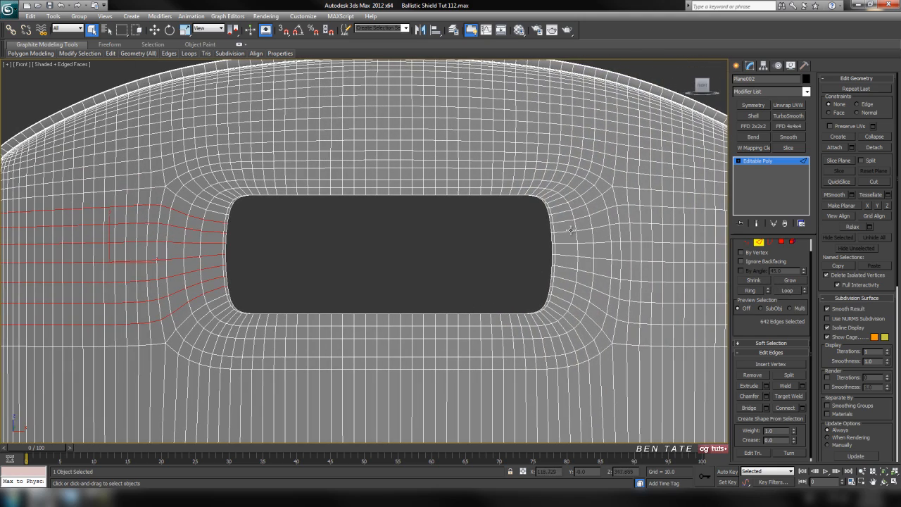
left_click_drag(582, 213, 587, 292, "ctrl")
left_click(583, 297, "ctrl")
left_click(789, 292)
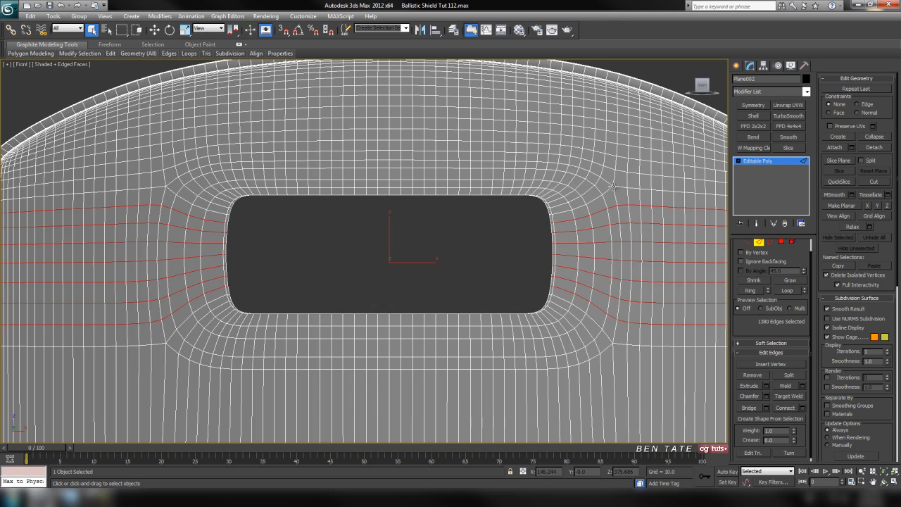
scroll(614, 199, "down", 5)
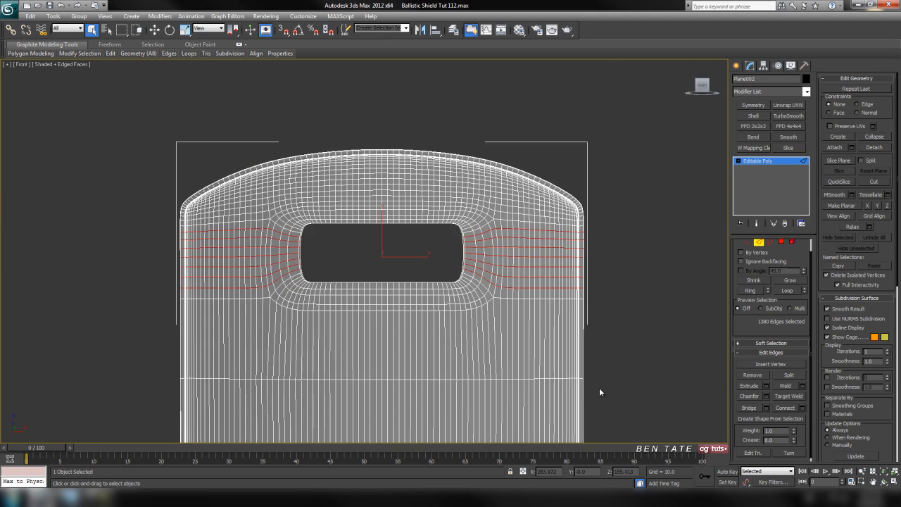
Remove the selected horizontal loops beside both ends of the window opening in the Perspective view, and check the shading with edged faces off.
key("alt+w")
right_click(631, 371)
key("alt+w")
mouse_move(612, 369)
middle_mouse_down("alt")
mouse_move(462, 354)
mouse_move(476, 368)
mouse_move(478, 340)
mouse_move(519, 348)
mouse_move(495, 345)
middle_mouse_up("alt")
scroll(476, 376, "up", 6)
key("F4")
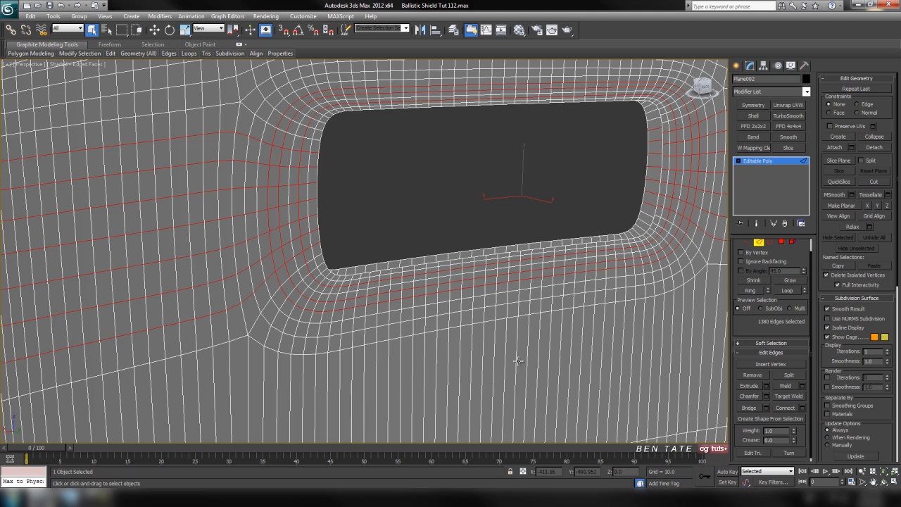
key("ctrl+d")
mouse_move(497, 357)
middle_mouse_down("alt")
mouse_move(473, 369)
mouse_move(500, 355)
mouse_move(452, 354)
mouse_move(603, 381)
mouse_move(607, 359)
mouse_move(552, 416)
middle_mouse_up("alt")
key("F4")
scroll(473, 370, "down", 4)
key("F4")
scroll(580, 378, "up", 4)
middle_click_drag(546, 325, 542, 379)
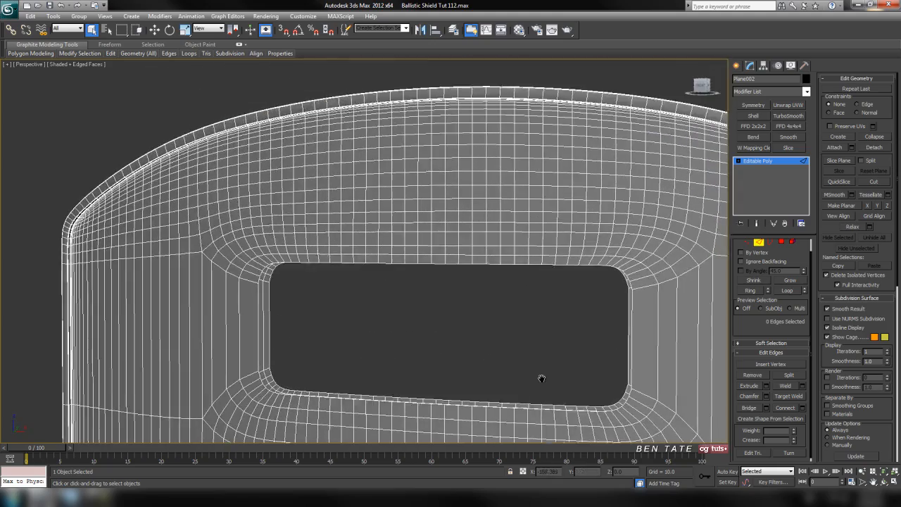
In the Front view, select two neighbouring horizontal edges above the window's corner and remove their full loops.
key("alt+w")
key("alt+w")
scroll(497, 314, "up", 4)
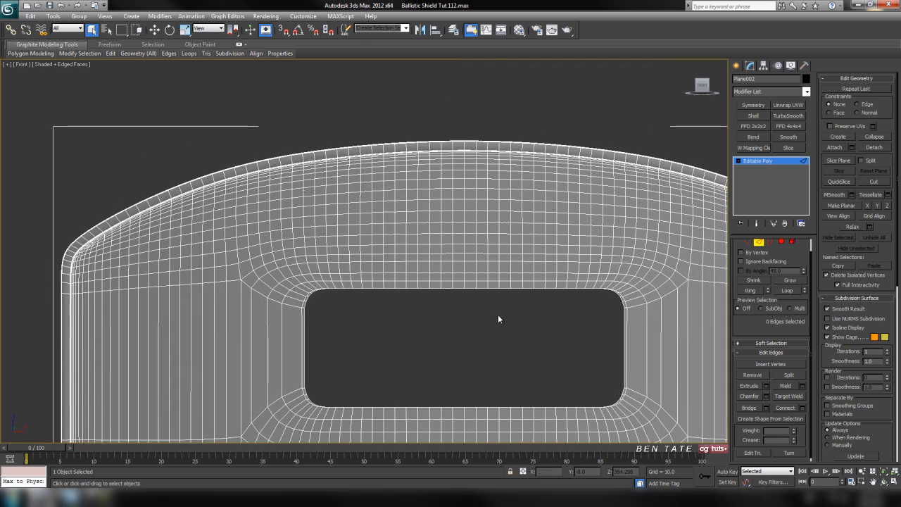
middle_click_drag(517, 330, 585, 340)
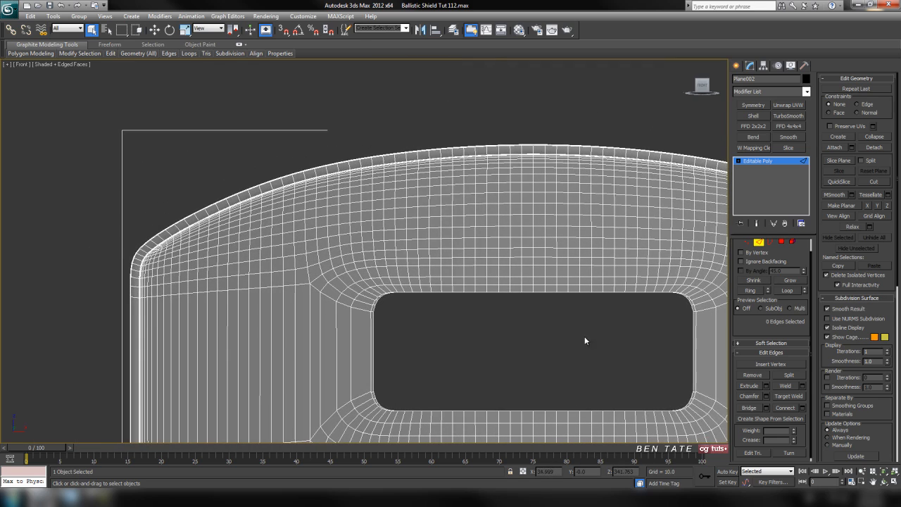
left_click(371, 251)
left_click(367, 243, "ctrl")
left_click(787, 291)
left_click(624, 315)
Examine the edge flow close up at the shield's upper corner in the Perspective view.
middle_click_drag(463, 246, 447, 268)
middle_click_drag(402, 312, 299, 305)
middle_click_drag(405, 243, 493, 226)
key("alt+w")
left_click(422, 313)
key("alt+w")
middle_click_drag(394, 316, 556, 302)
scroll(459, 278, "up", 4)
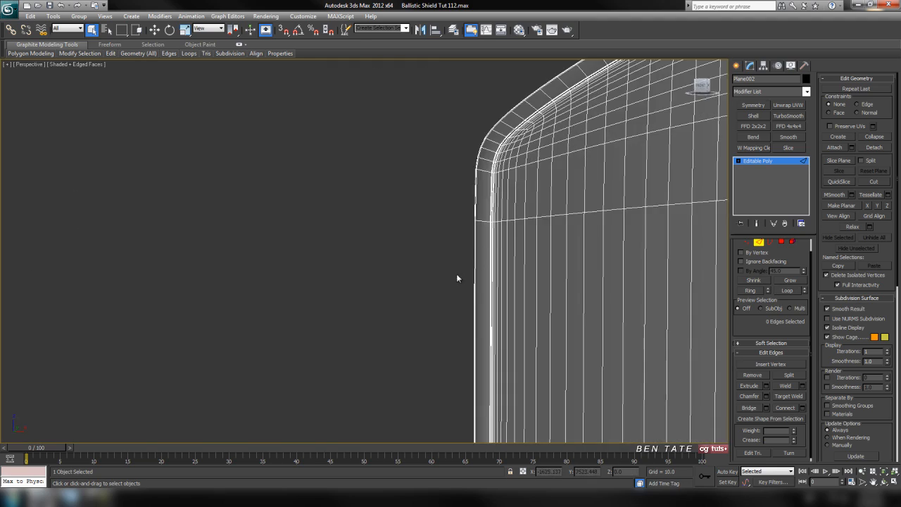
middle_click_drag(486, 205, 425, 243)
left_click(424, 243)
scroll(418, 256, "up", 8)
scroll(429, 258, "down", 3)
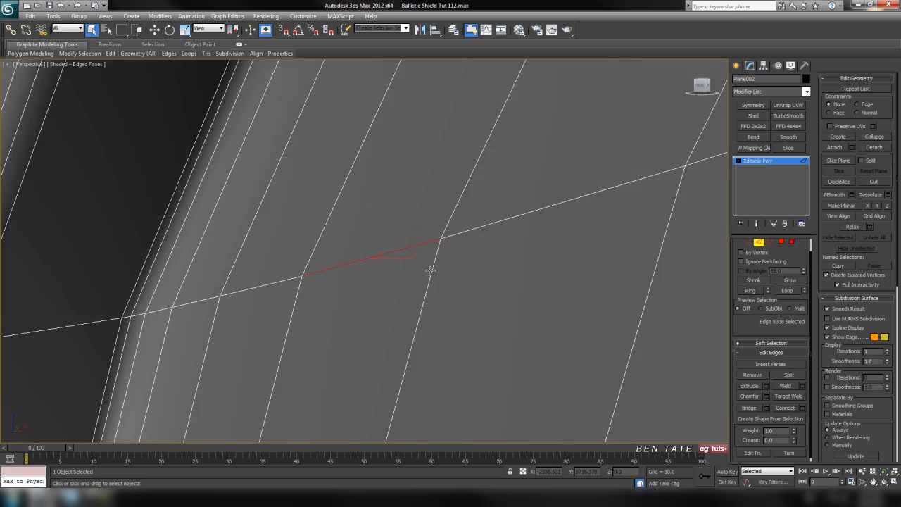
scroll(430, 270, "down", 4)
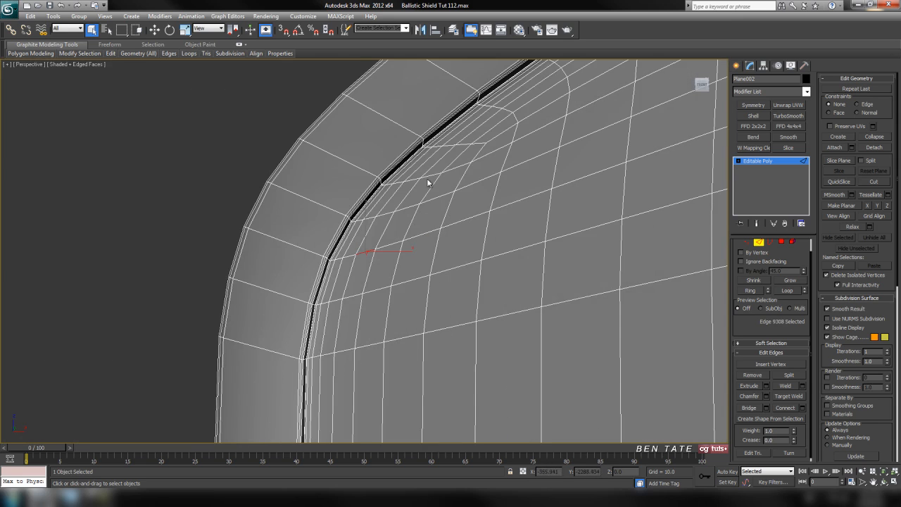
Select three closely spaced edges just inside the rim at the shield's upper corner and expand them to full loops.
scroll(438, 157, "up", 2)
left_click(433, 203)
left_click(414, 207, "ctrl")
key("ctrl+z")
left_click(406, 211, "ctrl")
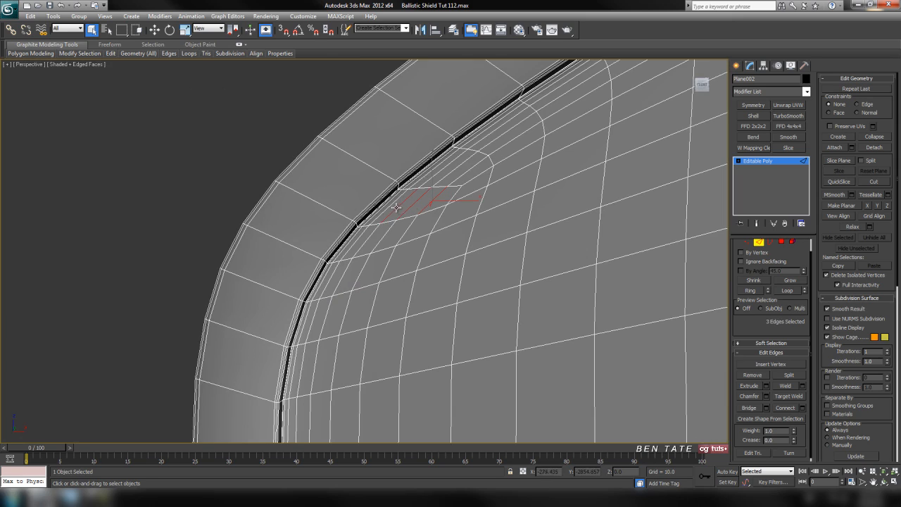
left_click(787, 291)
Remove the selected loops inside the rim and check the surface shading with edged faces off.
middle_click_drag(603, 296, 563, 349)
scroll(581, 296, "down", 8)
scroll(492, 336, "up", 4)
middle_click_drag(484, 340, 465, 171)
key("ctrl+BackSpace")
mouse_move(412, 288)
middle_mouse_down()
mouse_move(419, 272)
mouse_move(458, 261)
middle_mouse_up()
key("F4")
scroll(467, 283, "down", 2)
mouse_move(491, 295)
middle_mouse_down("alt")
mouse_move(460, 296)
mouse_move(646, 312)
middle_mouse_up("alt")
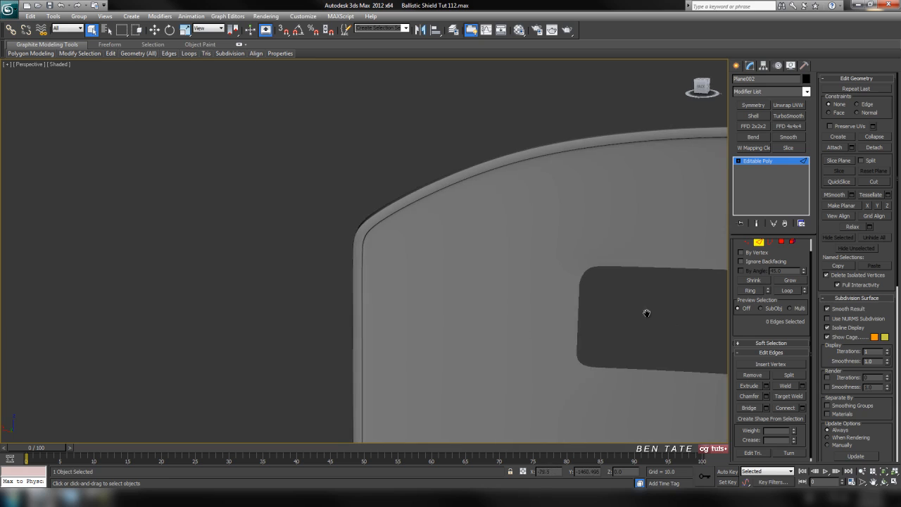
On the shield's opposite face, select five edges just inside the rim's upper corner and remove their full loops.
key("F4")
scroll(420, 259, "up", 6)
scroll(401, 121, "down", 4)
middle_click_drag(402, 121, 384, 230)
left_click(393, 233)
left_click(386, 234, "ctrl")
scroll(407, 247, "up", 6)
scroll(394, 245, "down", 2)
left_click(304, 220, "ctrl")
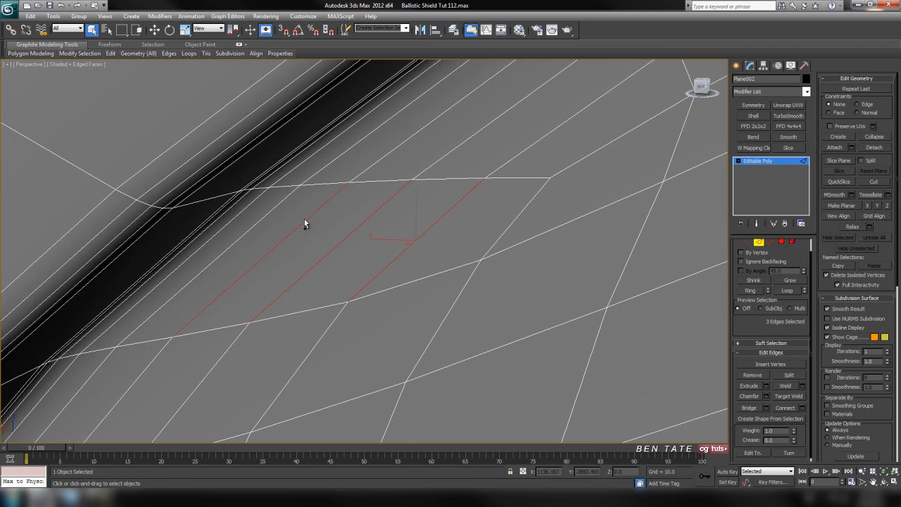
left_click(277, 211, "ctrl")
left_click(263, 219, "ctrl")
left_click(787, 290)
left_click(548, 325)
middle_click_drag(548, 325, 541, 338)
Examine the dense vertical edges around and below the window opening in the Front view.
key("f")
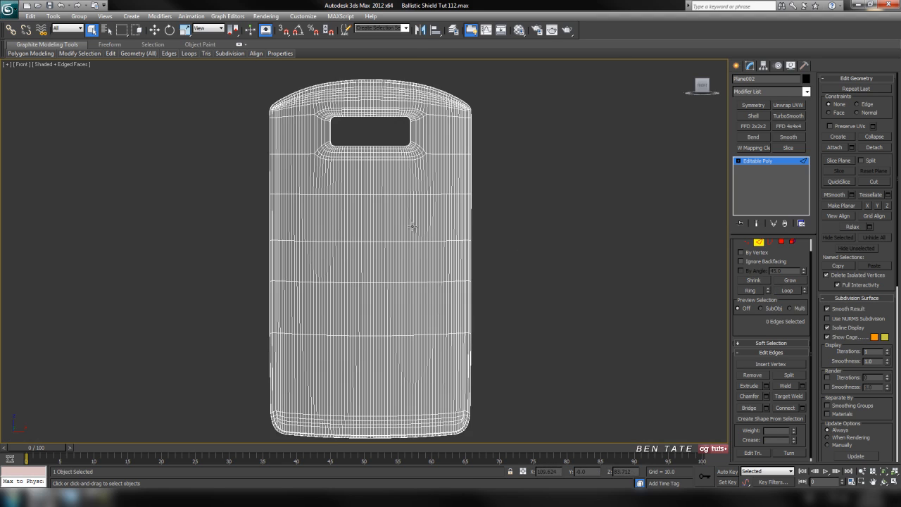
scroll(412, 226, "up", 3)
scroll(399, 305, "up", 3)
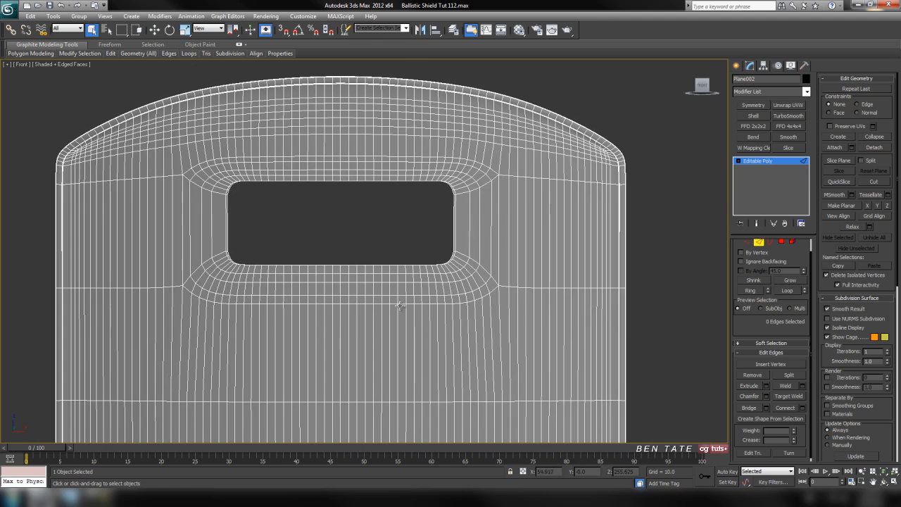
middle_click_drag(571, 159, 582, 185)
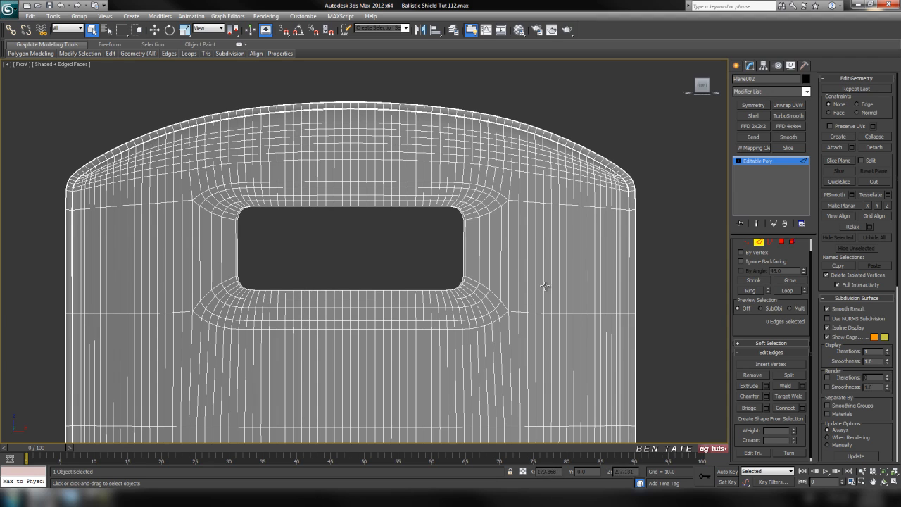
middle_click_drag(417, 341, 449, 250)
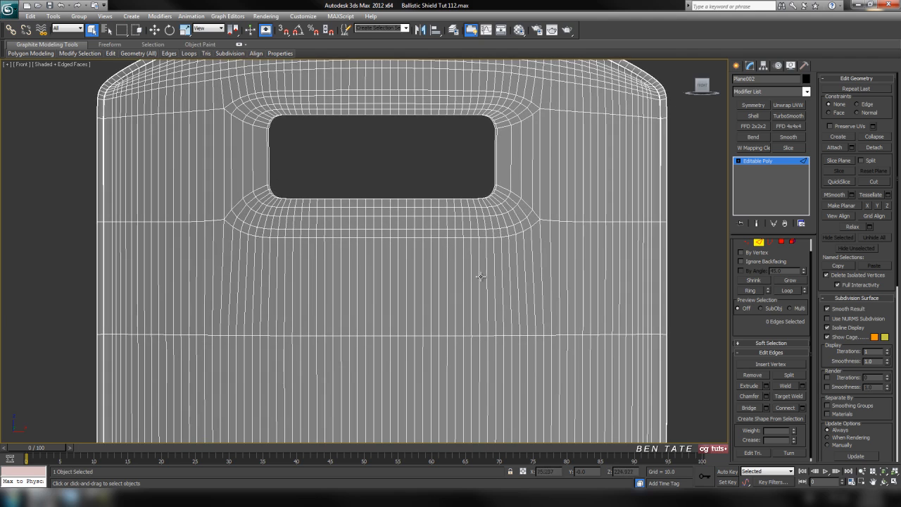
scroll(423, 268, "up", 2)
scroll(366, 275, "down", 2)
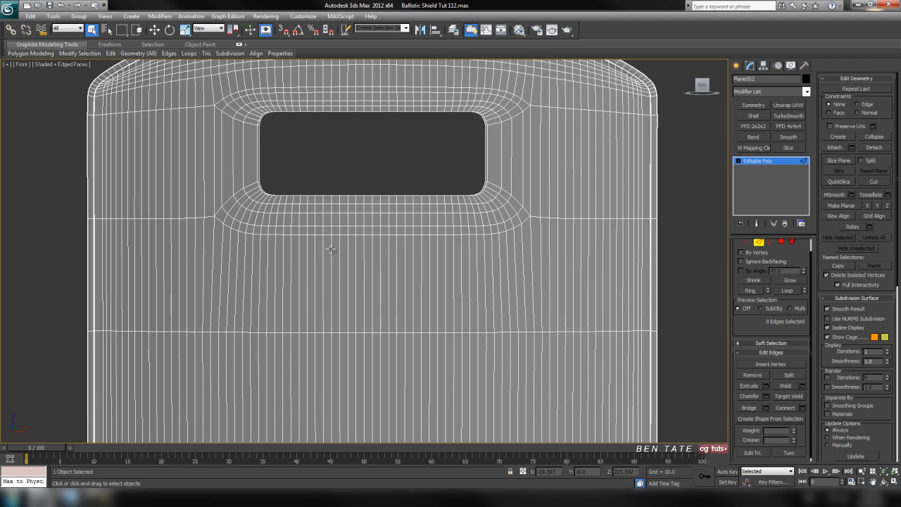
middle_click_drag(305, 282, 277, 283)
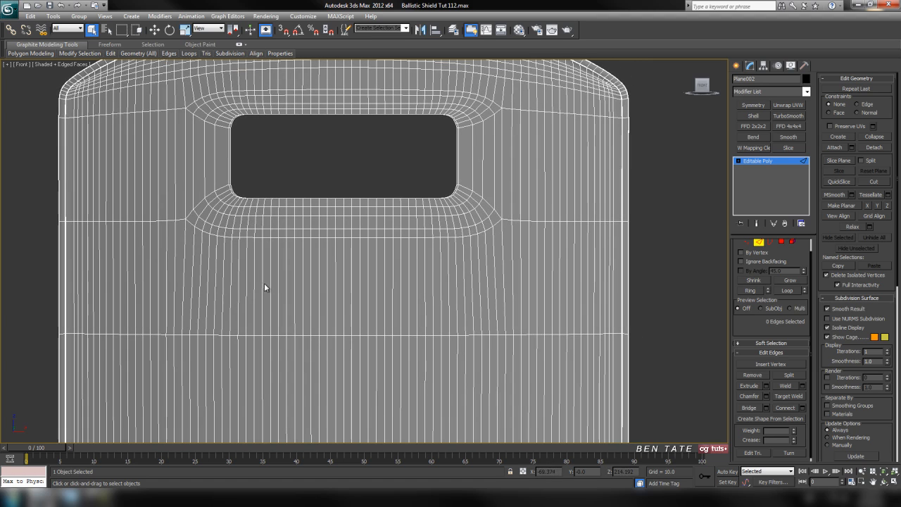
Select every second vertical edge in the row directly below the window opening, across the shield's full width.
left_click(99, 245)
left_click(113, 256, "ctrl")
left_click(127, 259, "ctrl")
left_click(143, 259, "ctrl")
left_click(158, 259, "ctrl")
left_click(175, 260, "ctrl")
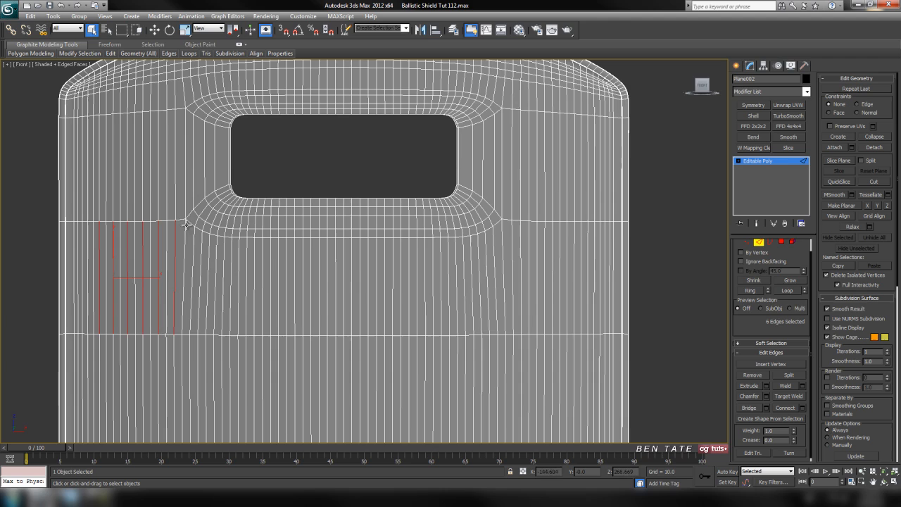
left_click(192, 262, "ctrl")
left_click(208, 264, "ctrl")
left_click(223, 268, "ctrl")
left_click(253, 271, "ctrl")
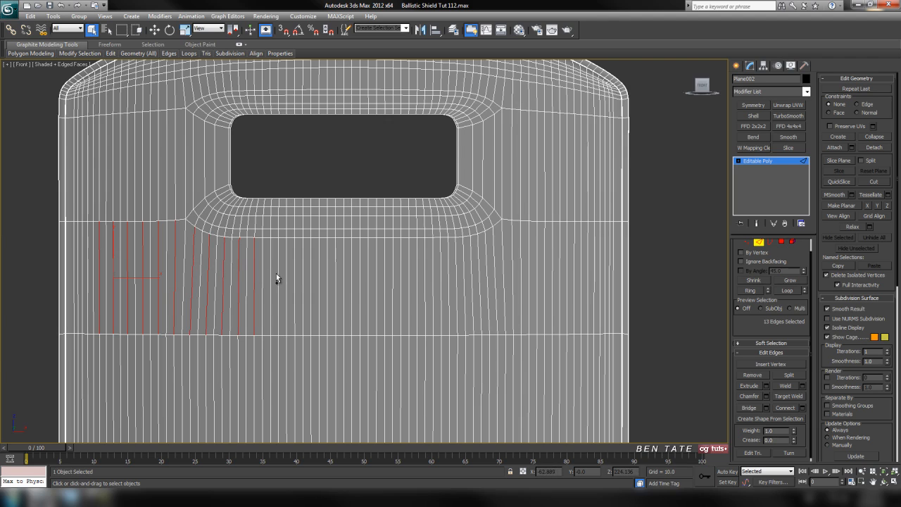
left_click(272, 275, "ctrl")
left_click(288, 274, "ctrl")
left_click(303, 275, "ctrl")
left_click(319, 276, "ctrl")
left_click(335, 279, "ctrl")
left_click(351, 282, "ctrl")
left_click(367, 283, "ctrl")
left_click(384, 283, "ctrl")
left_click(400, 282, "ctrl")
left_click(416, 284, "ctrl")
left_click(432, 284, "ctrl")
left_click(449, 284, "ctrl")
left_click(464, 285, "ctrl")
left_click(480, 285, "ctrl")
left_click(496, 285, "ctrl")
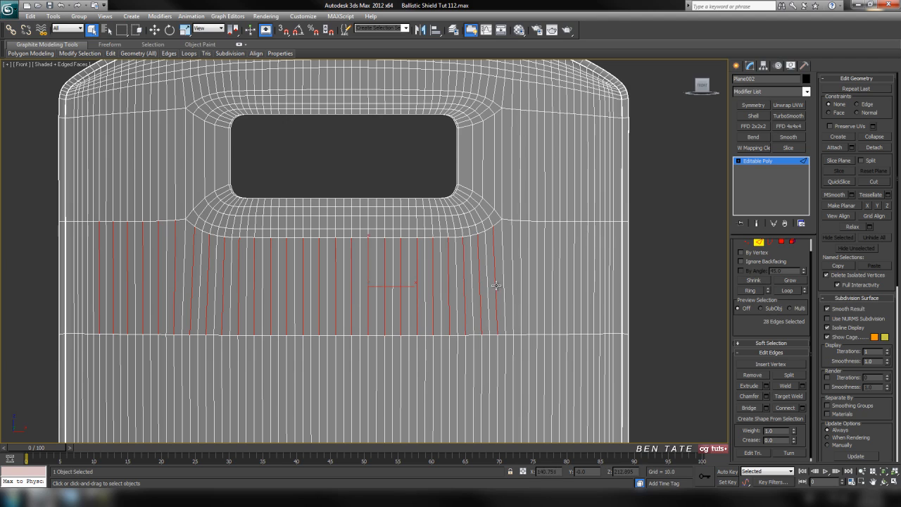
left_click(513, 282, "ctrl")
left_click(528, 283, "ctrl")
left_click(544, 283, "ctrl")
left_click(560, 282, "ctrl")
left_click(575, 283, "ctrl")
left_click(588, 282, "ctrl")
left_click(597, 283, "ctrl")
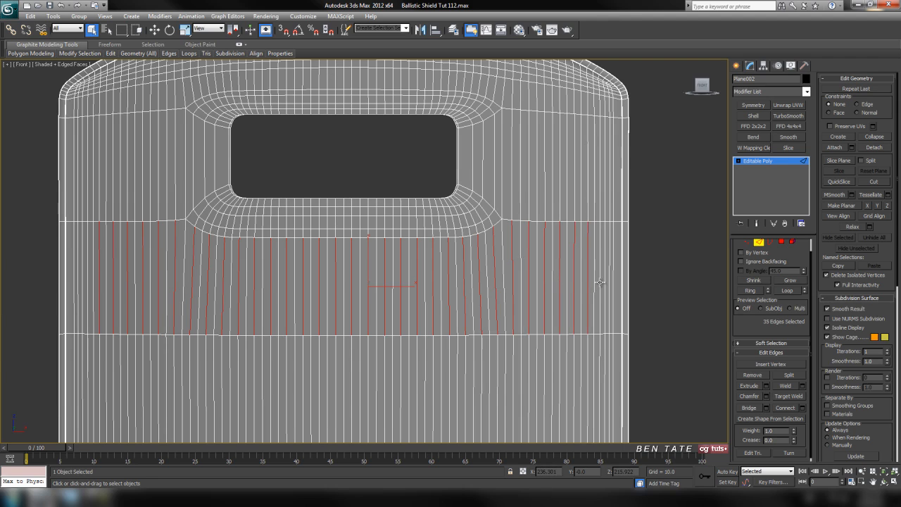
left_click(600, 283, "ctrl")
Try expanding the selected vertical edges to full loops, inspect the result and undo the expansion.
middle_click_drag(611, 294, 607, 304)
left_click(779, 290)
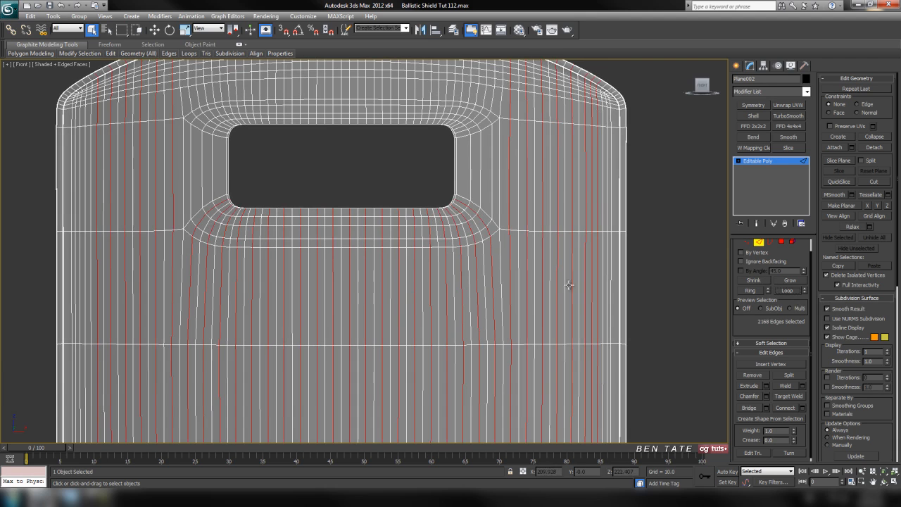
middle_click_drag(535, 267, 546, 295)
mouse_move(448, 319)
middle_mouse_down()
mouse_move(458, 352)
mouse_move(446, 335)
middle_mouse_up()
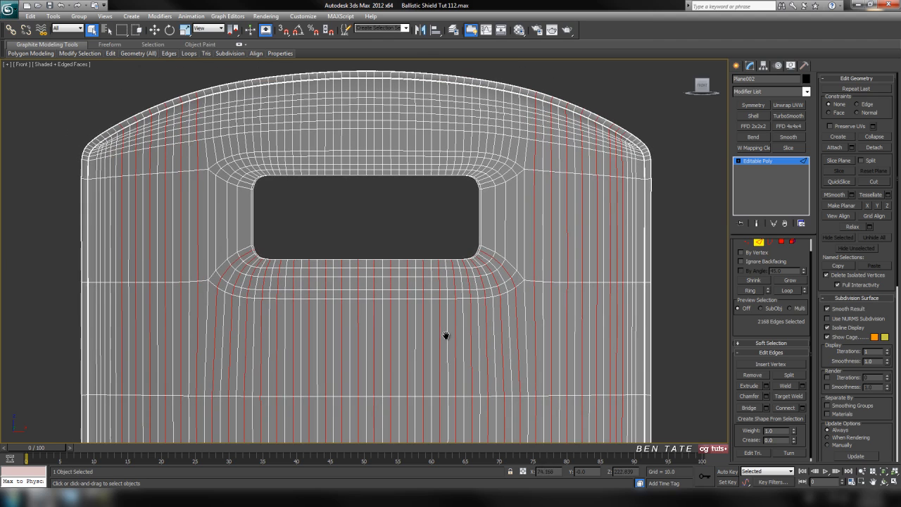
middle_click_drag(330, 341, 328, 326)
middle_click_drag(433, 343, 425, 325)
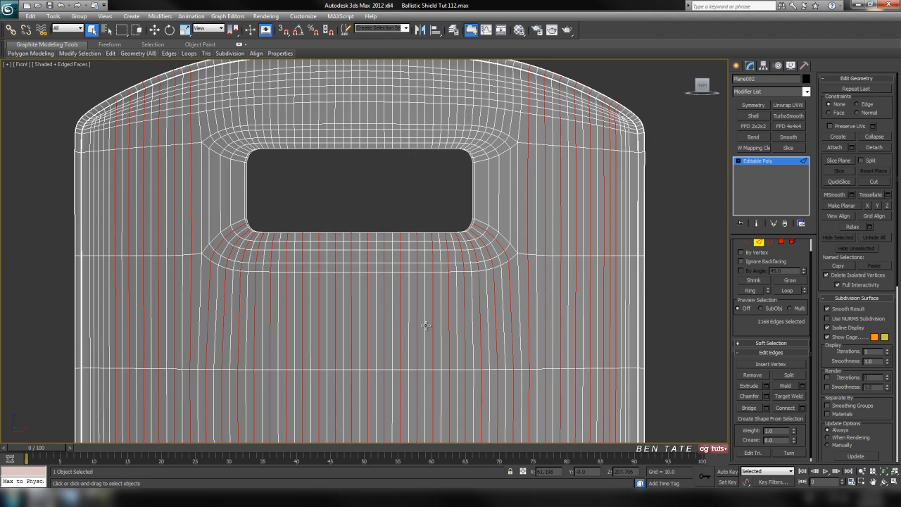
key("ctrl+z")
Deselect the stray edges near the shield's side, using wireframe display to find them, and restore the shaded display.
middle_click_drag(516, 337, 483, 316)
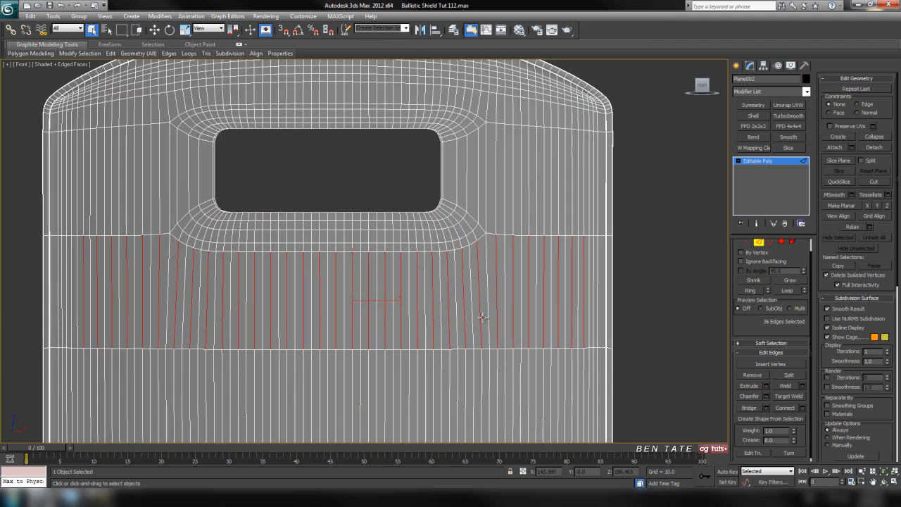
scroll(524, 353, "down", 2)
middle_click_drag(524, 353, 485, 262)
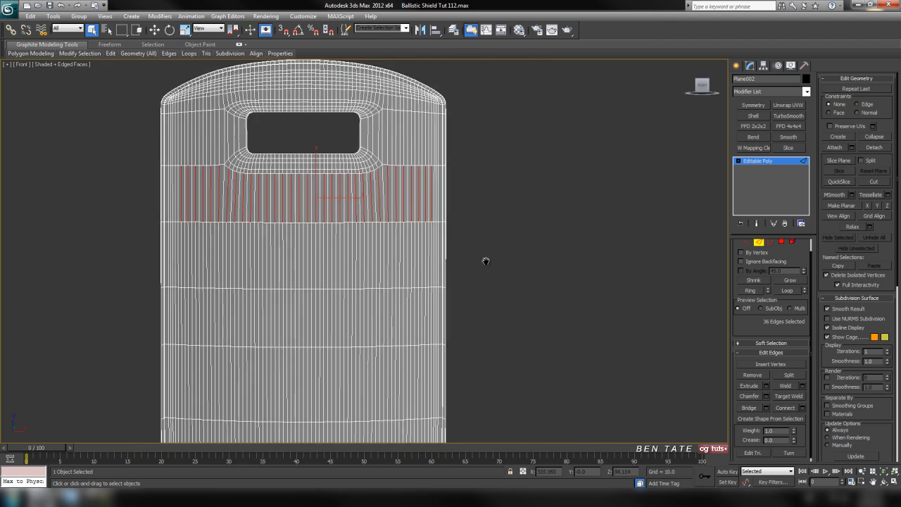
scroll(483, 332, "up", 4)
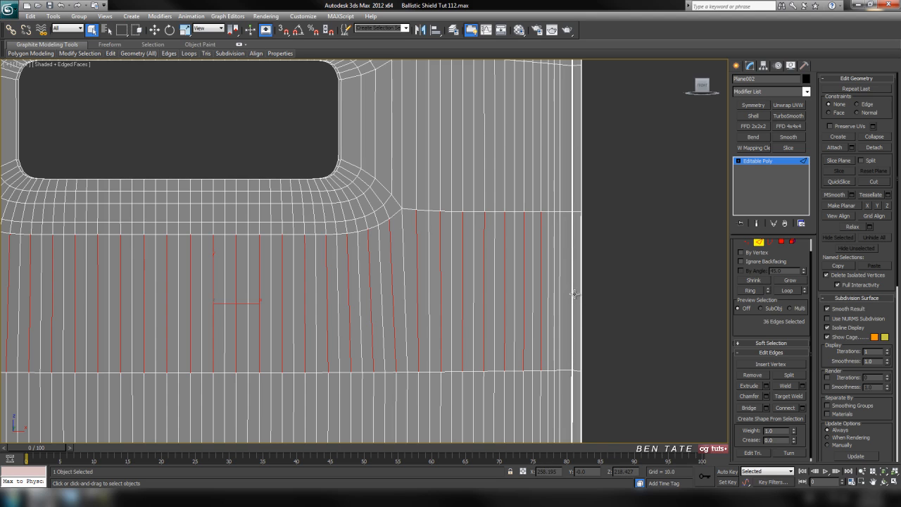
key("F3")
key("F3")
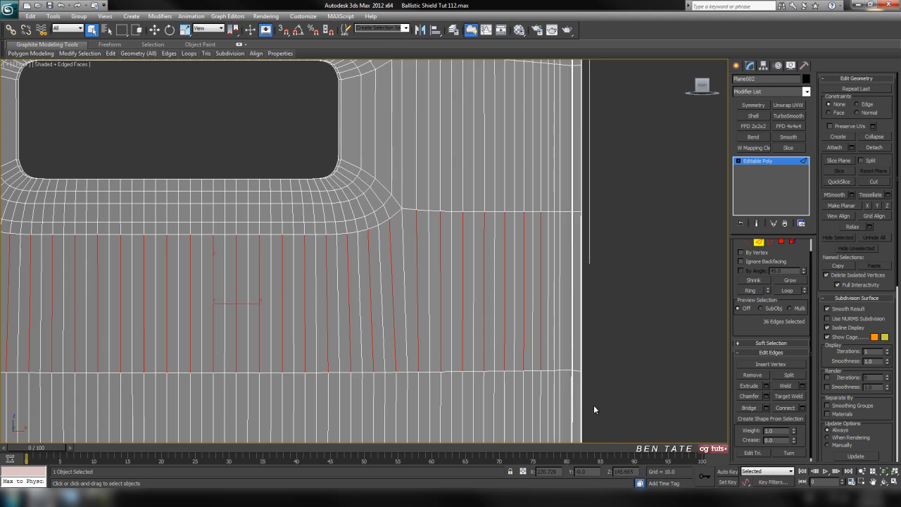
key("F3")
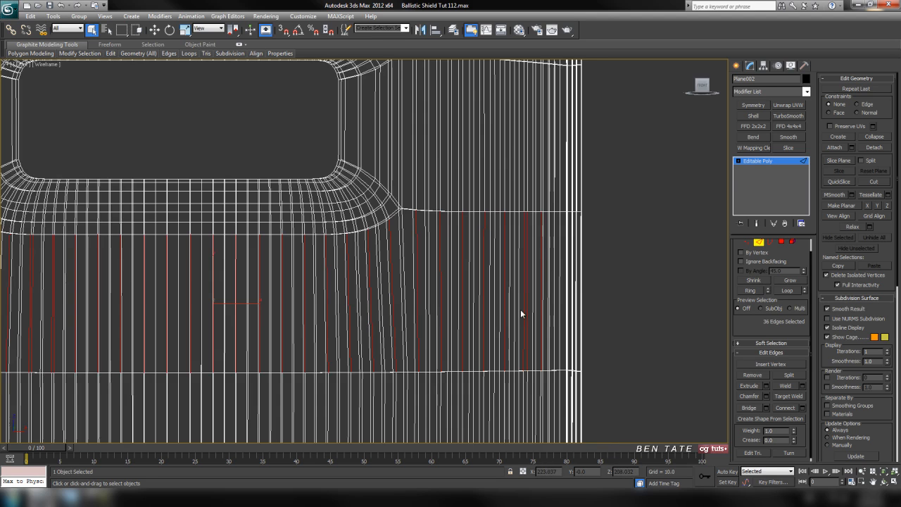
left_click(529, 215, "alt")
key("F3")
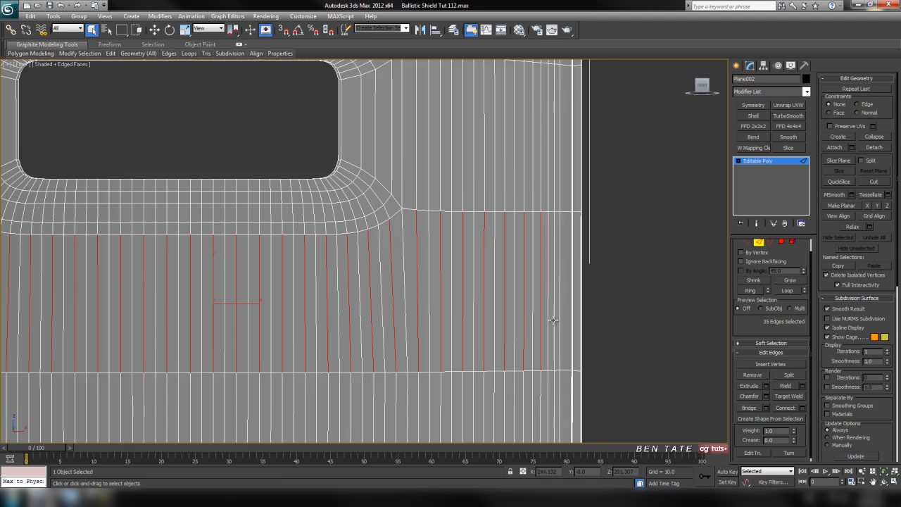
scroll(563, 320, "down", 4)
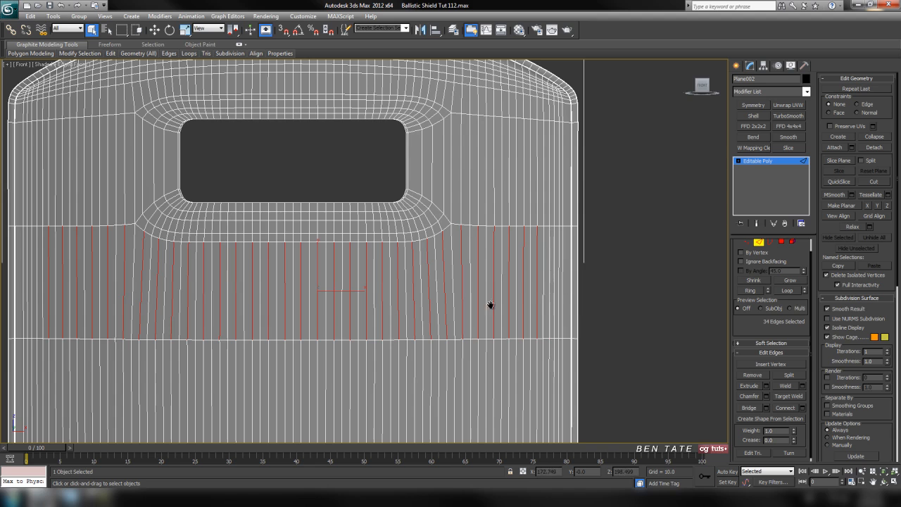
scroll(481, 308, "down", 3)
Expand the corrected selection of alternating vertical edges to full loops.
left_click(787, 290)
middle_click_drag(582, 339, 585, 358)
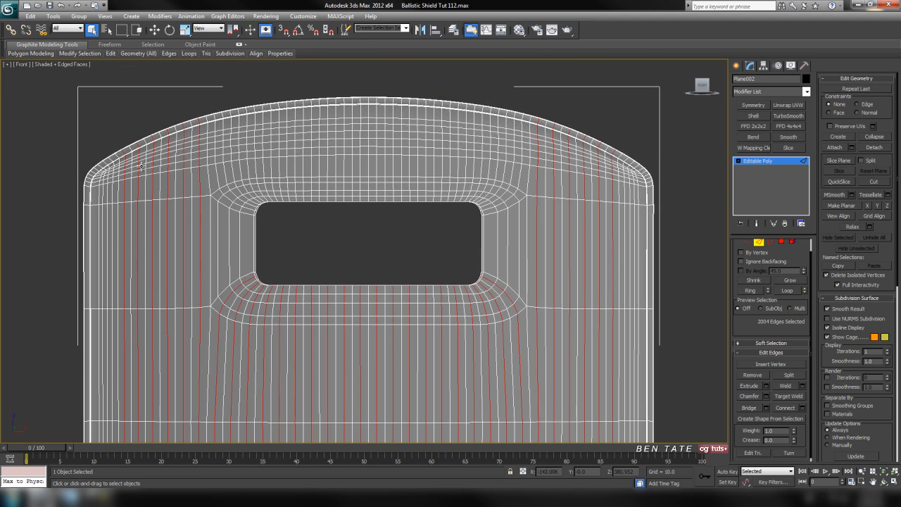
middle_click_drag(587, 269, 597, 318)
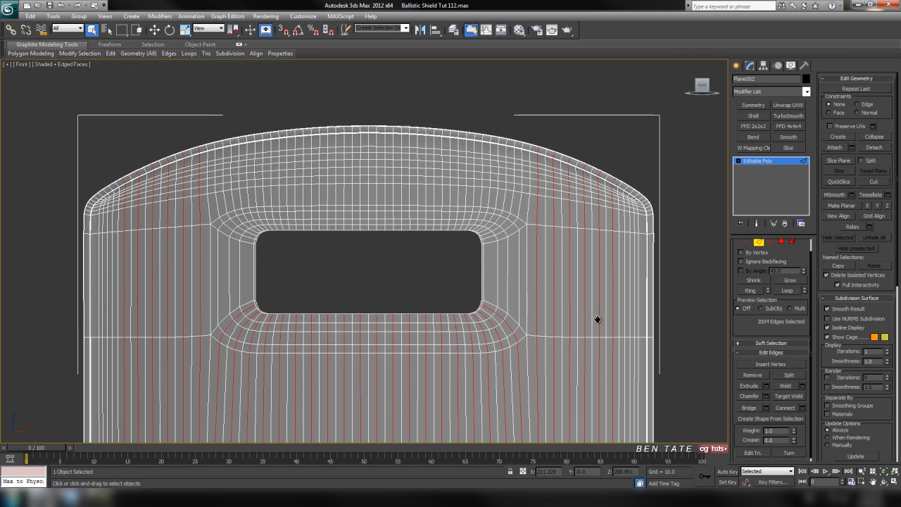
Add every second vertical edge in the row directly above the window opening to the selection, across the window's full width.
scroll(571, 357, "down", 4)
middle_click_drag(542, 358, 521, 148)
scroll(449, 289, "up", 5)
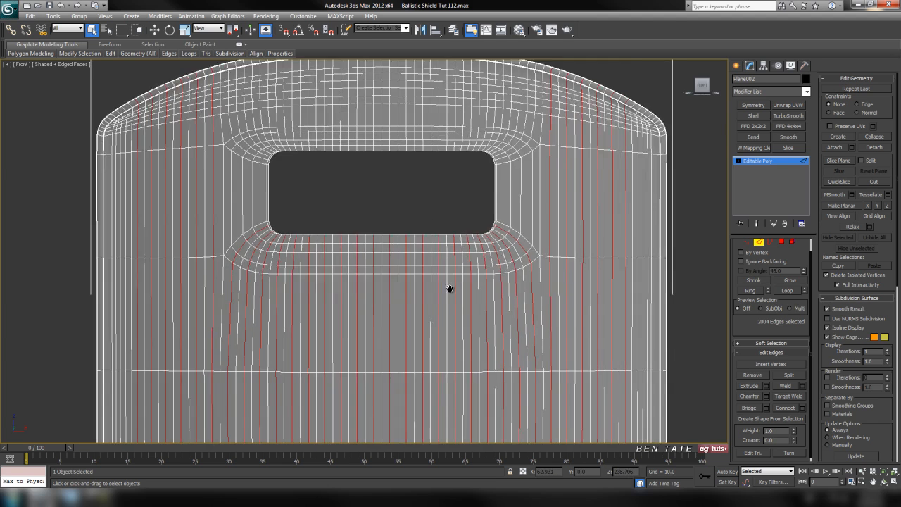
middle_click_drag(449, 289, 446, 355)
scroll(446, 355, "up", 2)
middle_click_drag(468, 323, 491, 329)
middle_click_drag(526, 300, 531, 299)
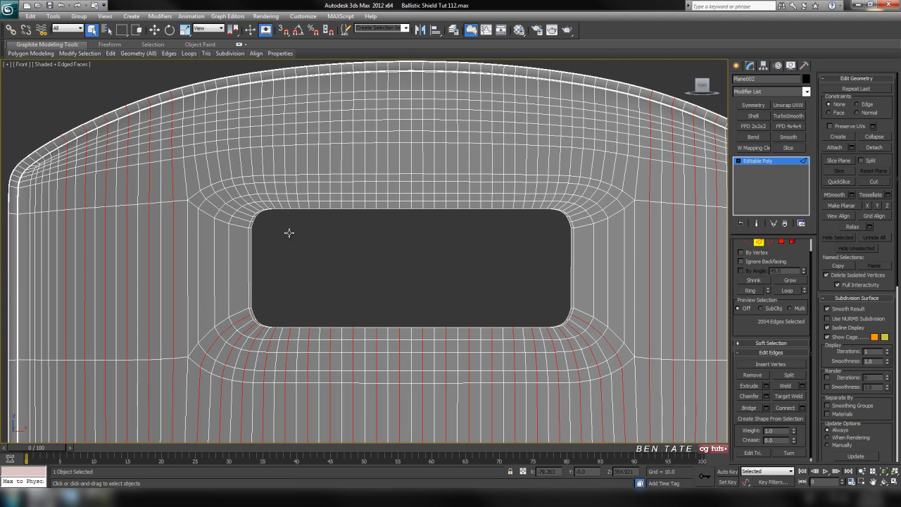
left_click(198, 173, "ctrl")
left_click(228, 174, "ctrl")
left_click(242, 166, "ctrl")
left_click(263, 169, "ctrl")
left_click(286, 169, "ctrl")
left_click(307, 169, "ctrl")
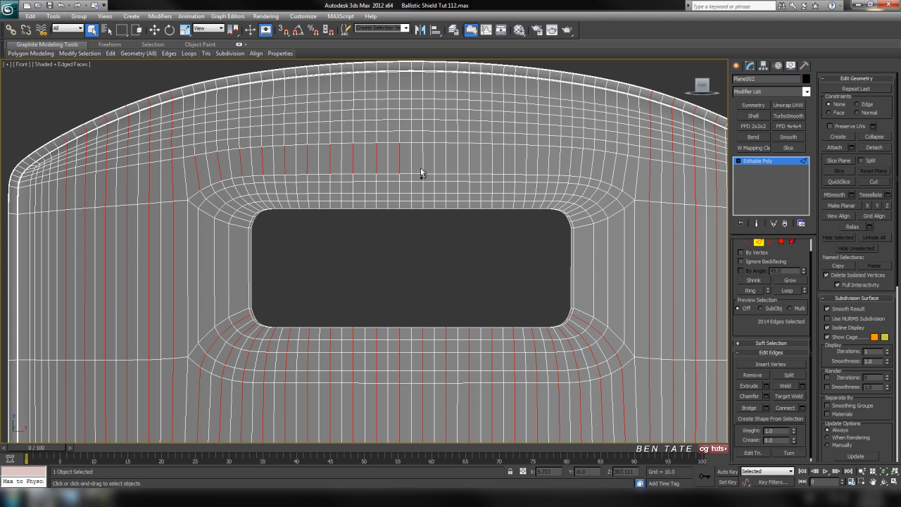
left_click(469, 169, "ctrl")
left_click(492, 169, "ctrl")
left_click(515, 169, "ctrl")
left_click(538, 169, "ctrl")
left_click(583, 172, "ctrl")
left_click(604, 176, "ctrl")
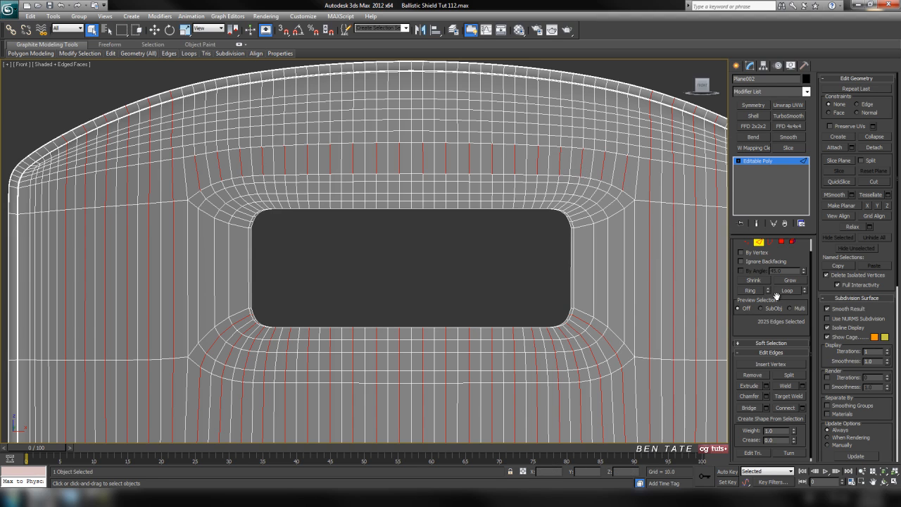
Deselect the stray edge above the window's upper right corner, using wireframe display to find it, and expand the selection to full loops.
key("F3")
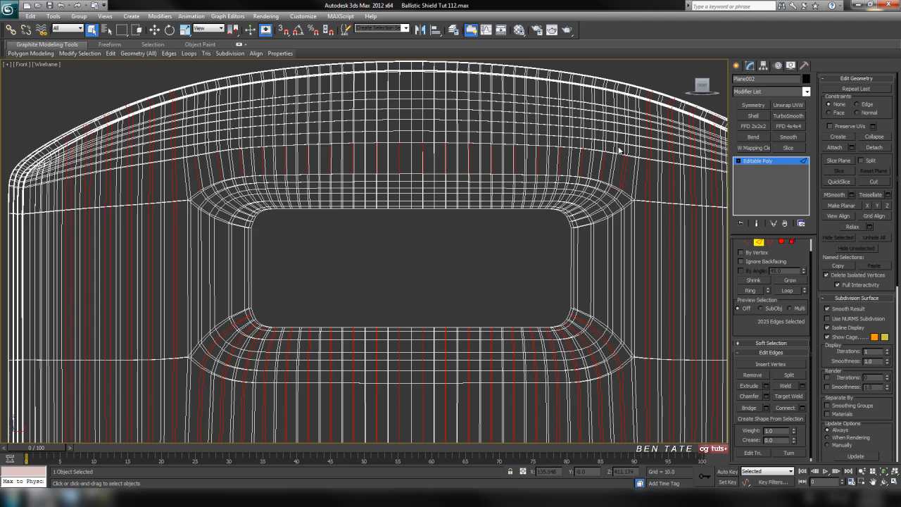
left_click(626, 163, "alt")
key("F3")
left_click(787, 290)
scroll(559, 309, "down", 8)
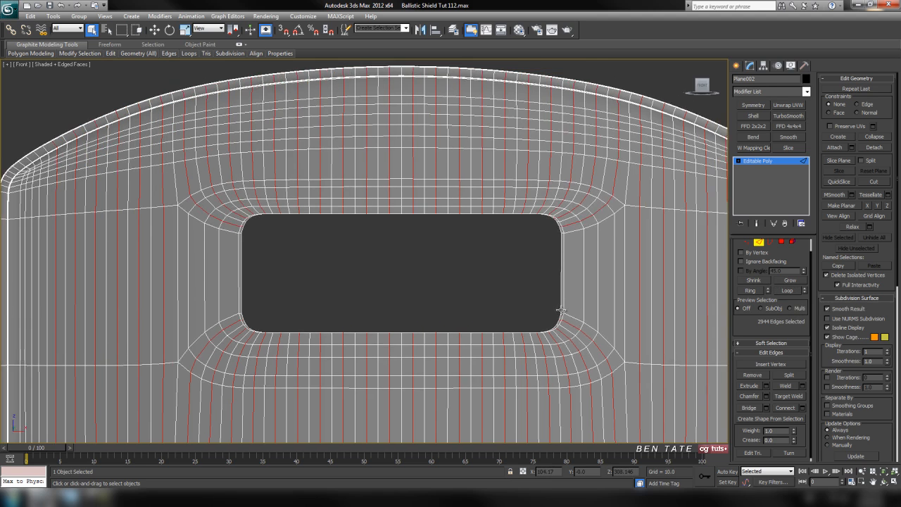
Check the selected alternating vertical loops on the whole shield in perspective, and remove them from the mesh.
middle_click_drag(558, 308, 535, 207)
key("alt+w")
right_click(553, 327)
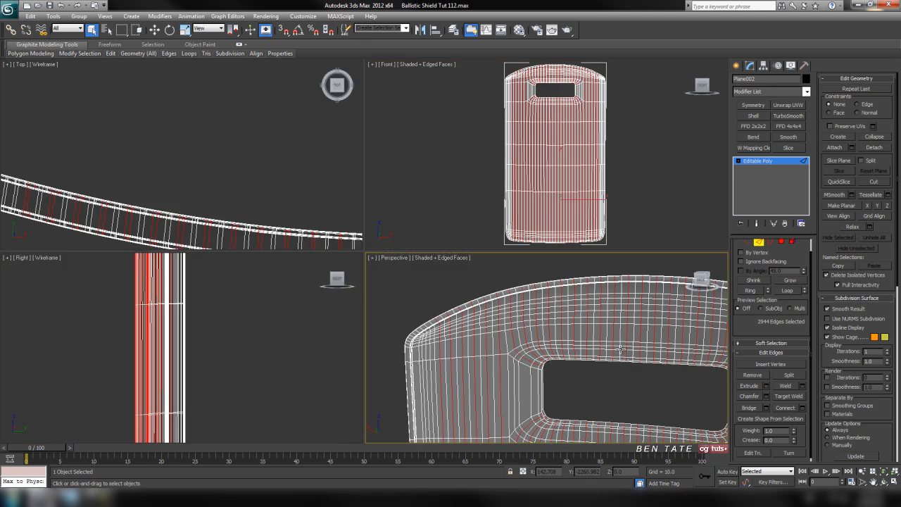
key("alt+w")
middle_click_drag(554, 328, 534, 254)
scroll(534, 257, "down", 8)
mouse_move(521, 322)
middle_mouse_down("alt")
mouse_move(386, 314)
mouse_move(498, 320)
mouse_move(488, 331)
mouse_move(509, 305)
mouse_move(499, 293)
middle_mouse_up("alt")
key("F4")
scroll(514, 311, "up", 5)
scroll(483, 305, "down", 5)
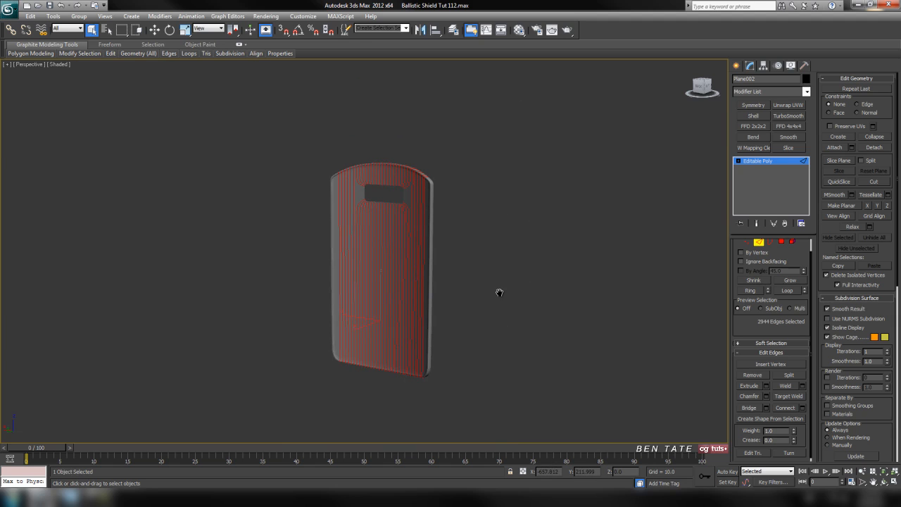
left_click(499, 292)
Select an edge on each redundant support loop along the shield's rim, expand the selection to full loops and remove them with their vertices.
middle_click_drag(400, 300, 432, 272, "alt")
scroll(422, 296, "up", 4)
middle_click_drag(579, 348, 565, 407, "alt")
key("F4")
scroll(442, 317, "up", 3)
mouse_move(442, 317)
middle_mouse_down("alt")
mouse_move(469, 374)
mouse_move(435, 373)
mouse_move(376, 346)
mouse_move(519, 362)
middle_mouse_up("alt")
scroll(376, 346, "up", 3)
middle_click_drag(282, 162, 331, 271)
scroll(332, 271, "up", 2)
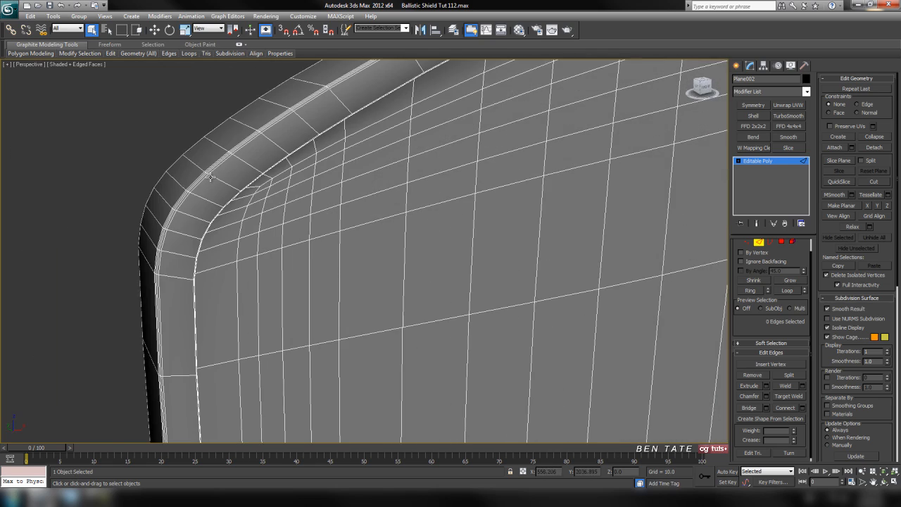
key("z")
scroll(283, 227, "down", 4)
middle_click_drag(334, 295, 376, 331, "alt")
scroll(373, 275, "down", 4)
scroll(376, 331, "up", 2)
middle_click_drag(436, 351, 341, 304)
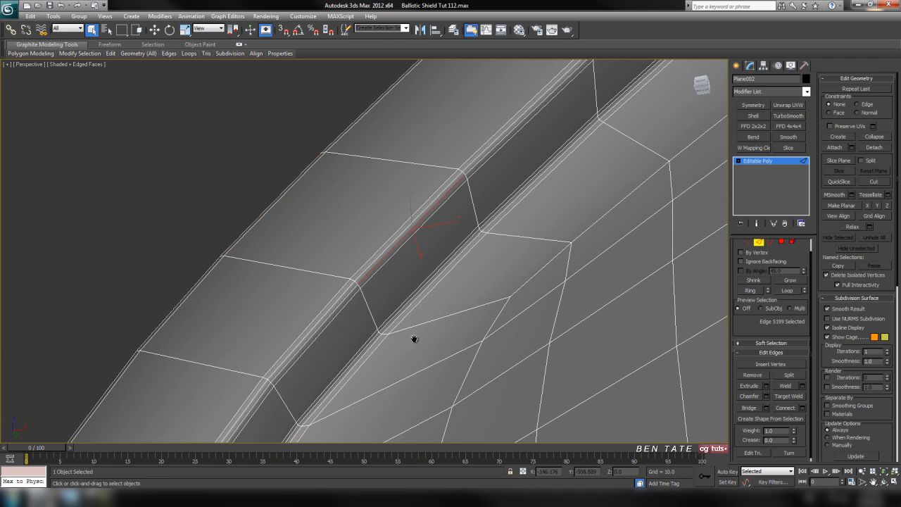
middle_click_drag(414, 338, 381, 306)
middle_click_drag(376, 357, 517, 309, "alt")
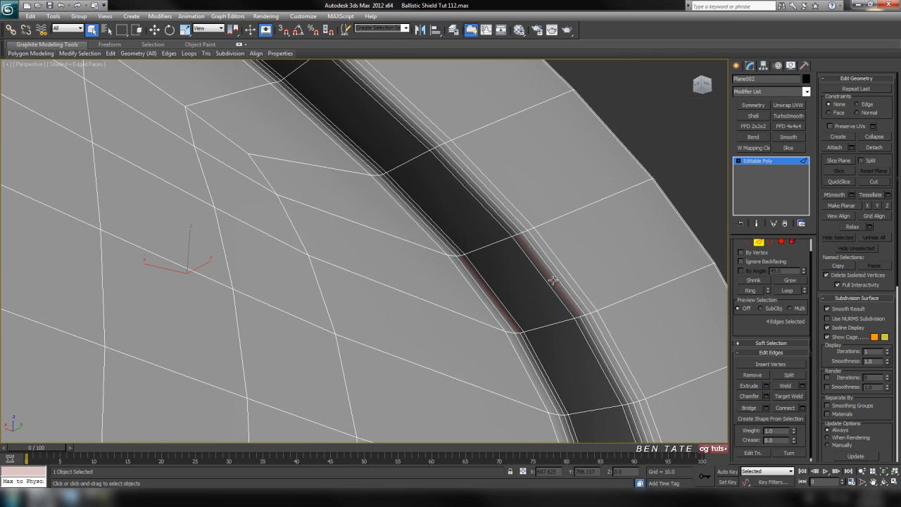
key("alt+l")
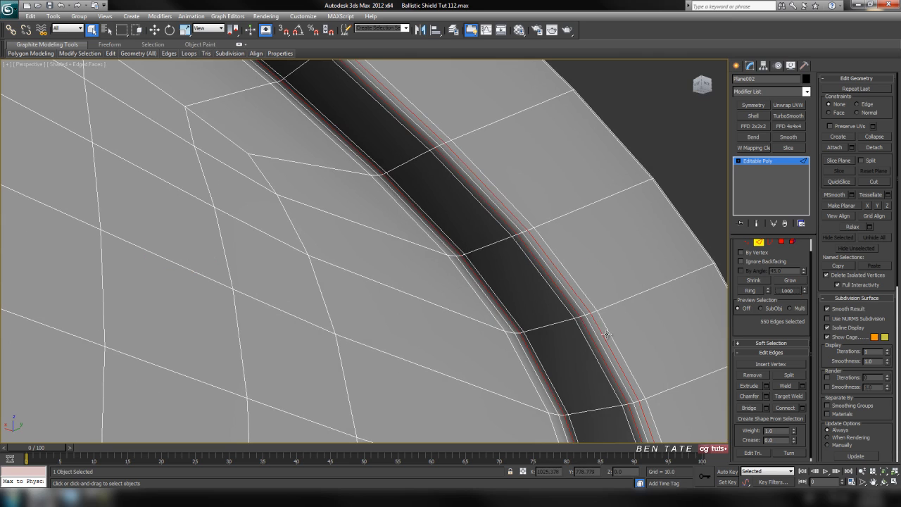
key("ctrl+BackSpace")
Examine the reduced shield mesh from the front, along the bottom edge and around the window opening.
scroll(534, 336, "down", 6)
middle_click_drag(373, 305, 461, 310)
scroll(497, 323, "down", 3)
key("alt+w")
left_click(559, 222)
key("alt+w")
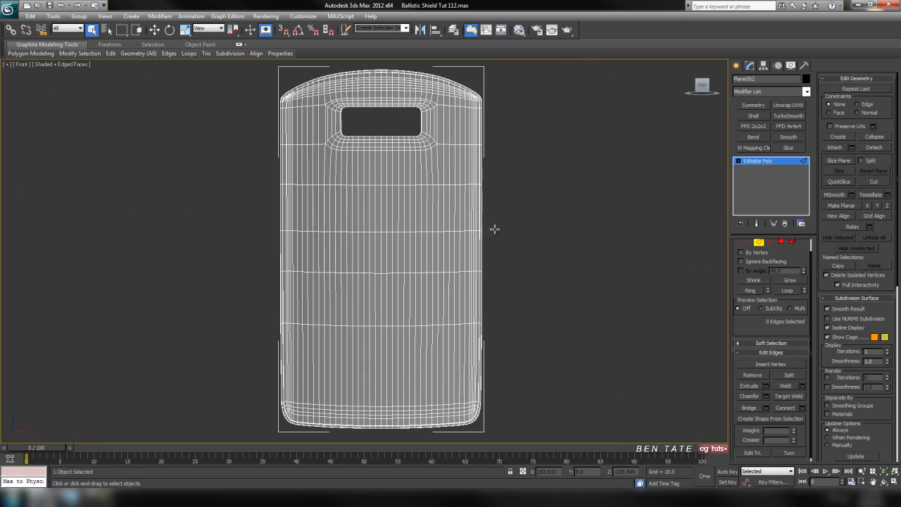
scroll(377, 370, "up", 4)
middle_click_drag(377, 369, 420, 260)
scroll(420, 260, "up", 5)
middle_click_drag(163, 426, 347, 287)
middle_click_drag(430, 350, 77, 347)
scroll(450, 328, "down", 3)
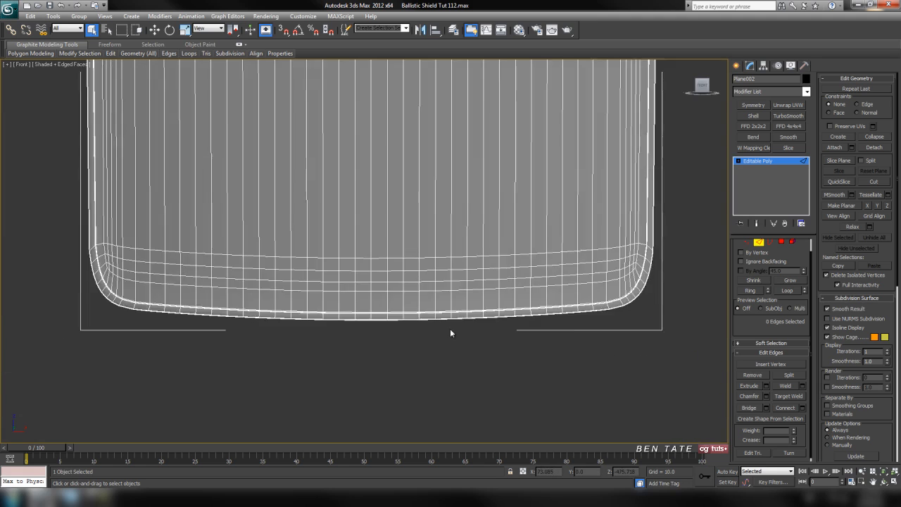
middle_click_drag(408, 175, 378, 369)
middle_click_drag(361, 158, 433, 279)
scroll(376, 286, "up", 3)
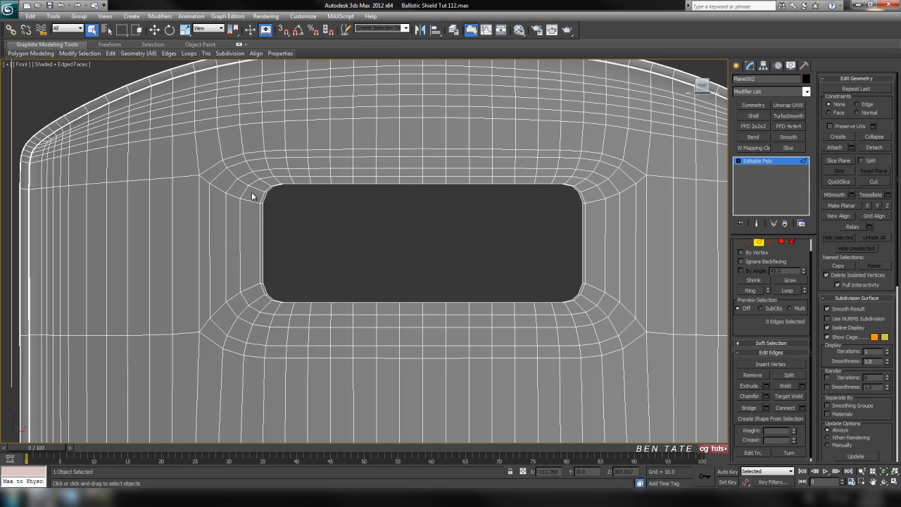
middle_click_drag(304, 205, 184, 286)
middle_click_drag(416, 299, 540, 243)
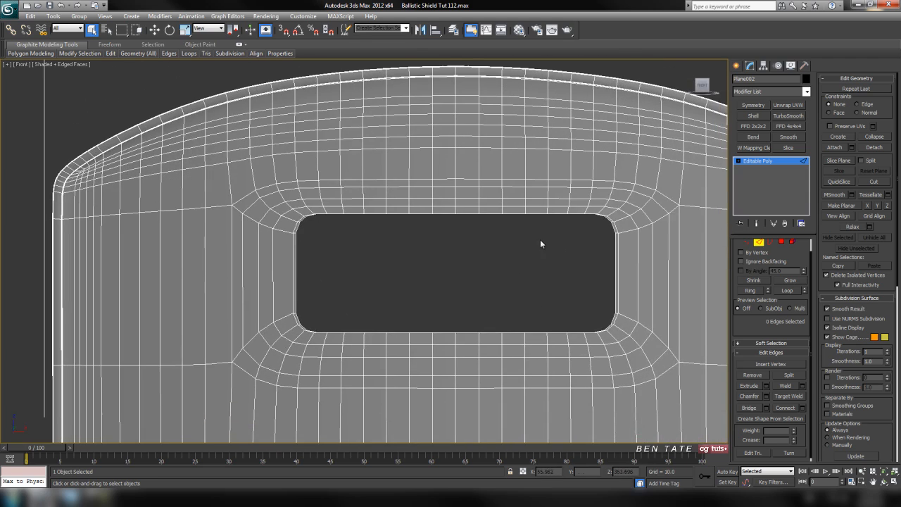
middle_click_drag(637, 232, 615, 205)
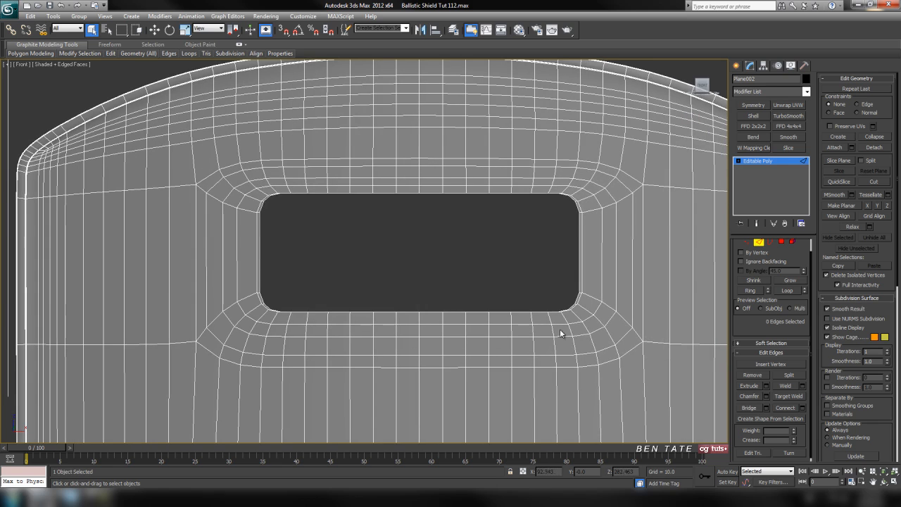
Examine the shield's shading and remaining loops in perspective, and its upper corner in the front view.
key("alt+w")
middle_click(627, 370)
key("alt+w")
scroll(485, 324, "down", 3)
key("F4")
mouse_move(367, 342)
middle_mouse_down()
mouse_move(463, 320)
mouse_move(350, 334)
mouse_move(472, 365)
mouse_move(462, 346)
mouse_move(432, 354)
mouse_move(449, 251)
mouse_move(453, 257)
middle_mouse_up()
key("F4")
middle_click_drag(444, 312, 398, 289, "alt")
scroll(399, 289, "up", 8)
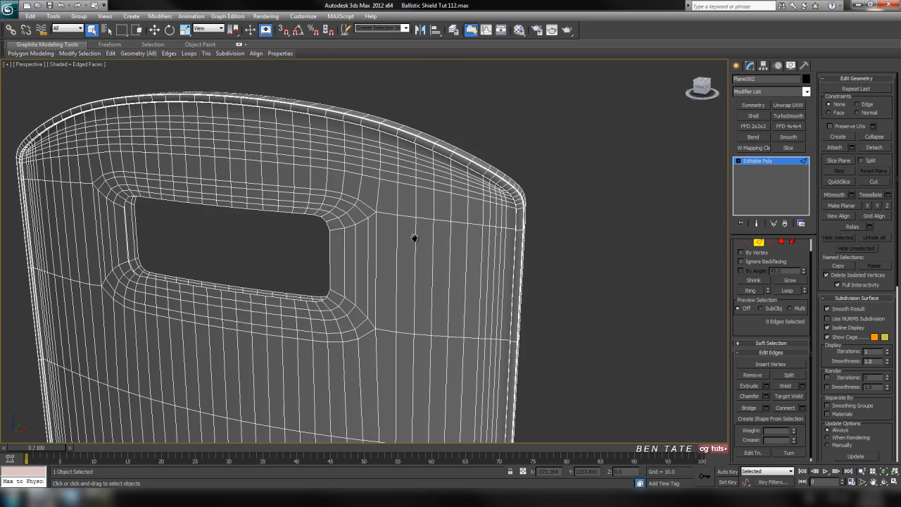
scroll(442, 268, "down", 5)
middle_click_drag(399, 301, 485, 302)
middle_click_drag(322, 283, 412, 285)
scroll(301, 238, "up", 4)
mouse_move(301, 237)
middle_mouse_down()
mouse_move(312, 221)
mouse_move(315, 233)
mouse_move(293, 247)
middle_mouse_up()
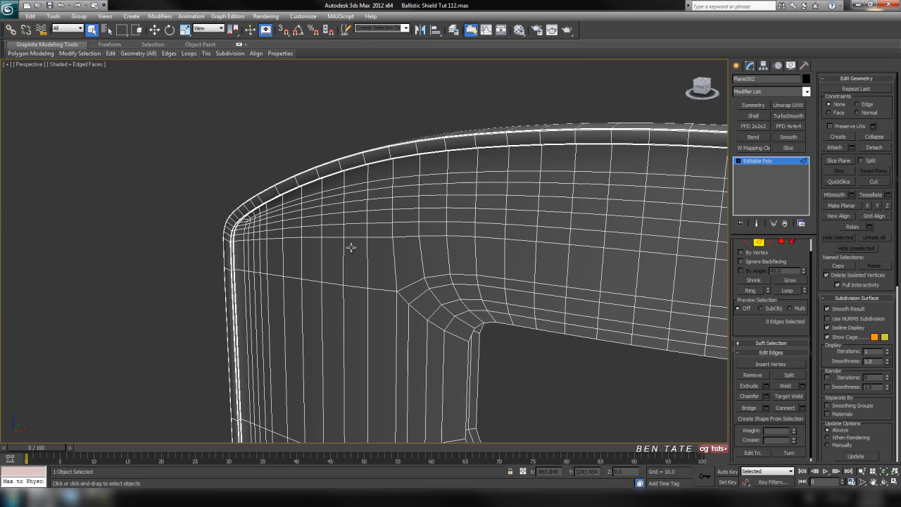
key("f")
scroll(445, 243, "up", 4)
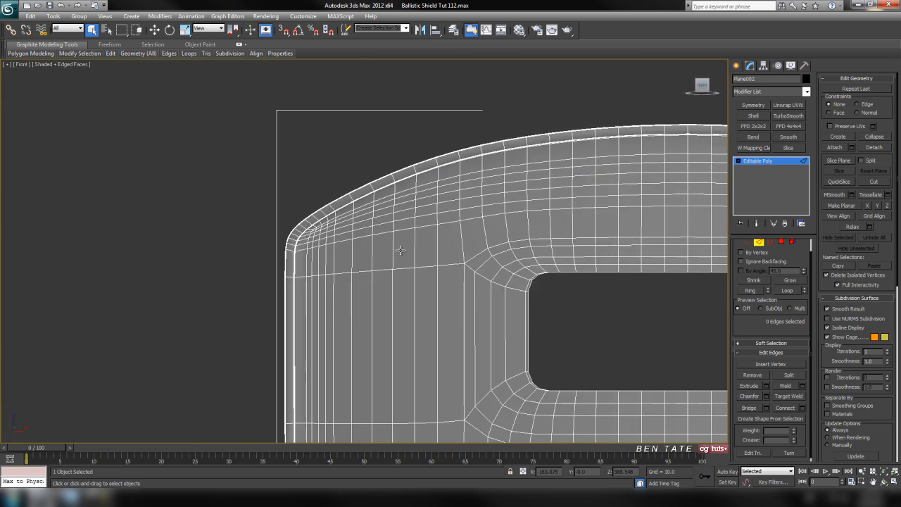
scroll(312, 247, "up", 3)
middle_click_drag(423, 251, 365, 265)
scroll(499, 279, "down", 10)
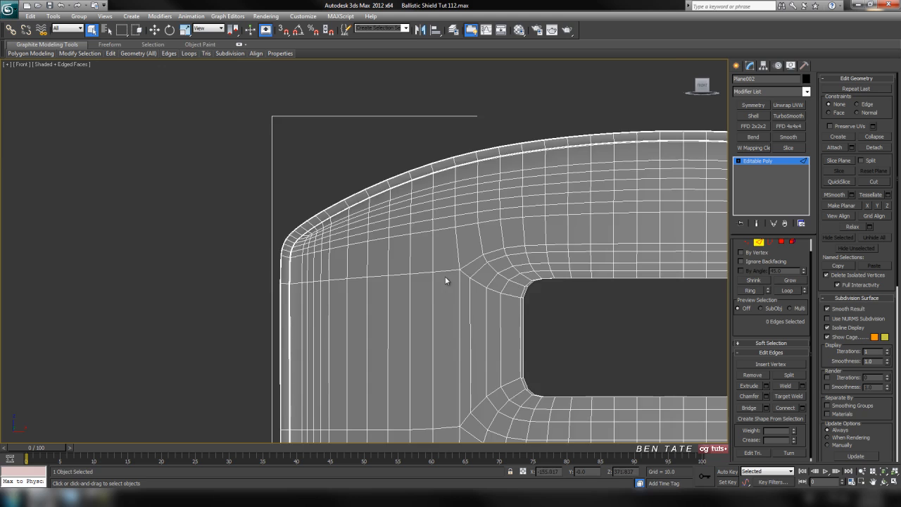
middle_click_drag(531, 249, 560, 216)
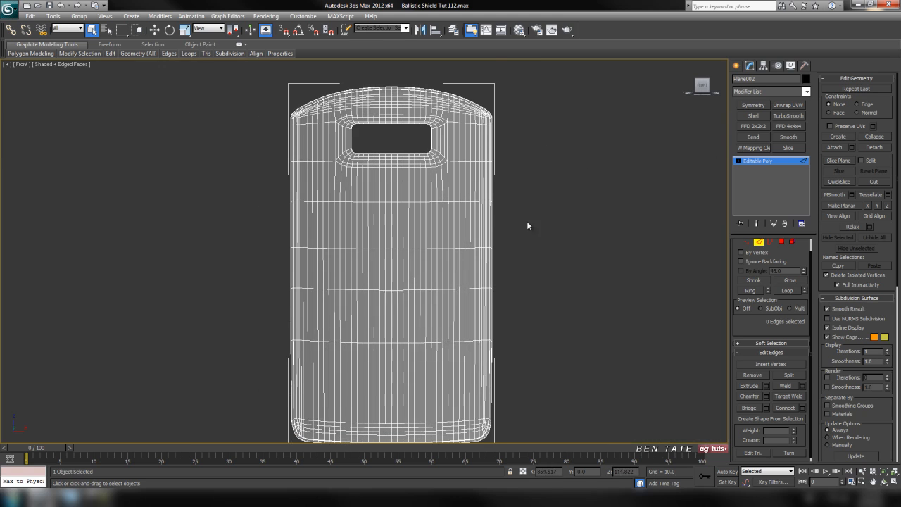
Leave edge editing on the shield and unhide all the other parts of the model.
left_click(758, 242)
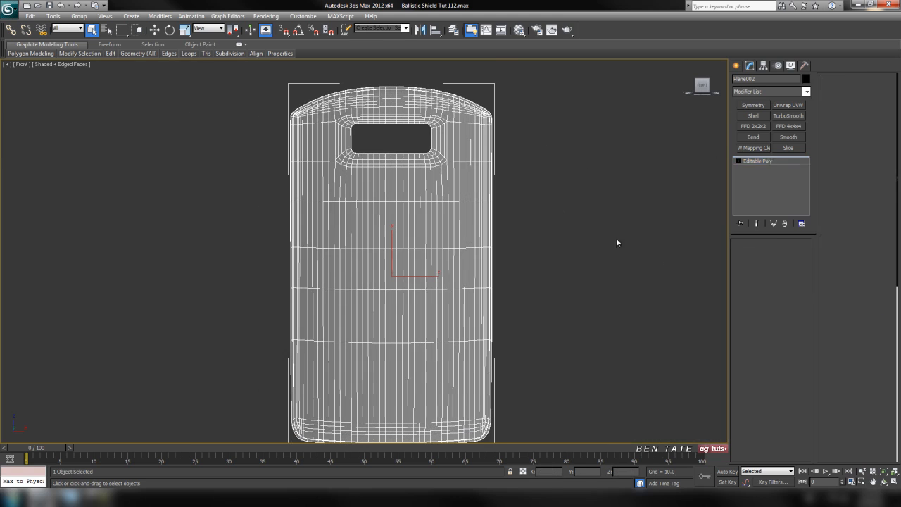
right_click(579, 243)
left_click(610, 201)
middle_click_drag(585, 263, 566, 256)
key("alt+w")
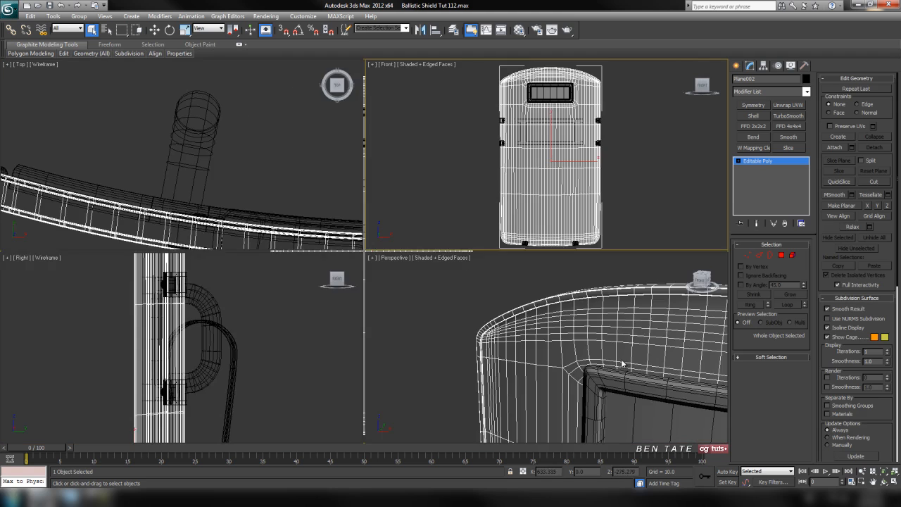
middle_click(621, 364)
key("alt+w")
Hide the finished shield body so that only the window, handle and bracket parts are shown.
scroll(547, 338, "down", 5)
right_click(565, 306)
right_click(552, 301)
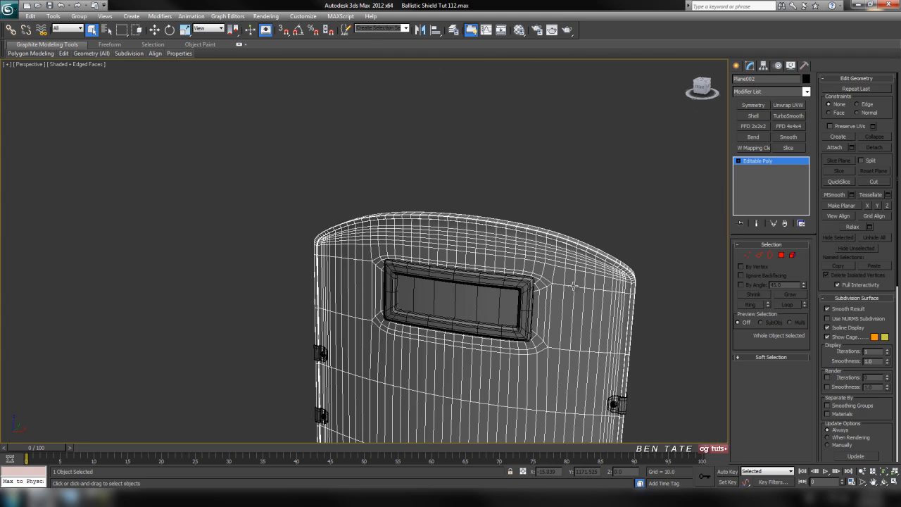
right_click(574, 282)
left_click(598, 257)
middle_click_drag(576, 331, 549, 229)
scroll(529, 287, "down", 3)
mouse_move(529, 286)
middle_mouse_down("alt")
mouse_move(535, 299)
mouse_move(545, 290)
middle_mouse_up("alt")
middle_click_drag(545, 290, 481, 253)
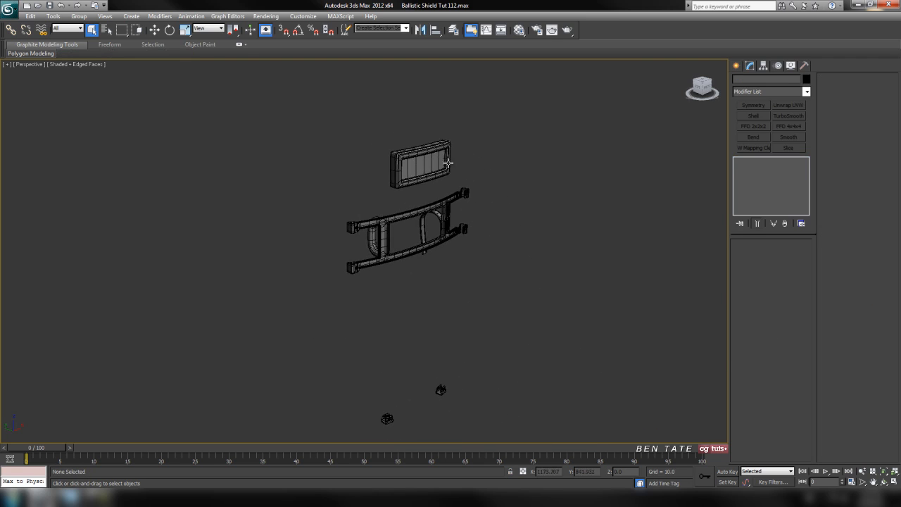
Select the window frame and hide all unselected parts.
left_click(434, 149)
key("z")
scroll(461, 248, "down", 4)
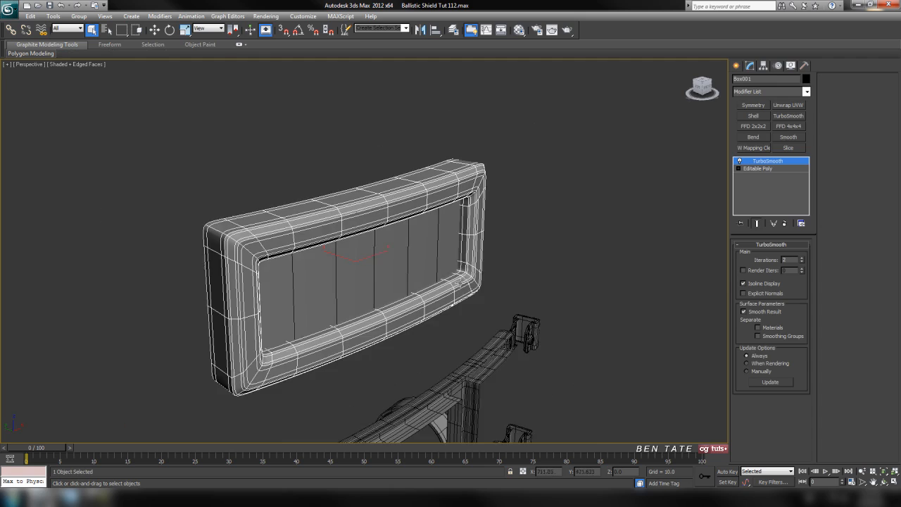
middle_click_drag(500, 309, 482, 296, "alt")
right_click(481, 296)
left_click(511, 262)
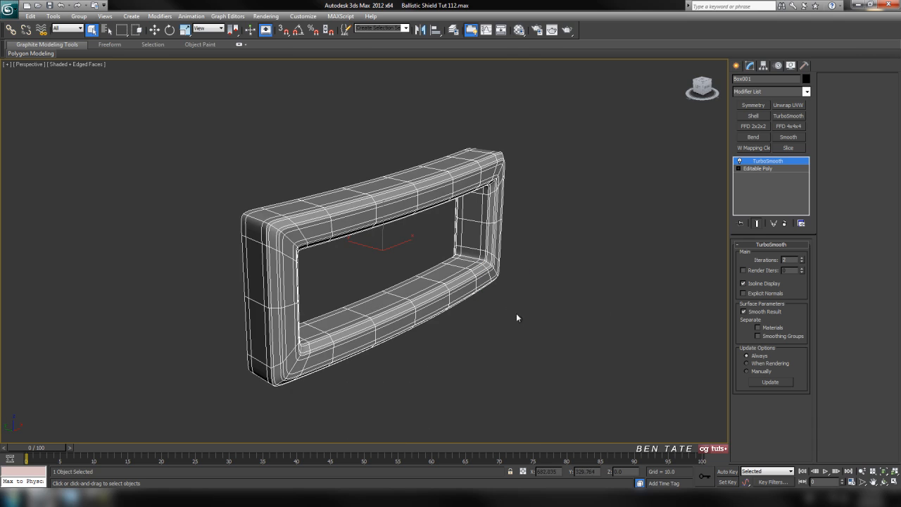
Turn off isoline display in the frame's TurboSmooth modifier and convert the frame to an Editable Poly.
left_click(743, 283)
scroll(589, 279, "up", 4)
middle_click_drag(565, 298, 415, 173)
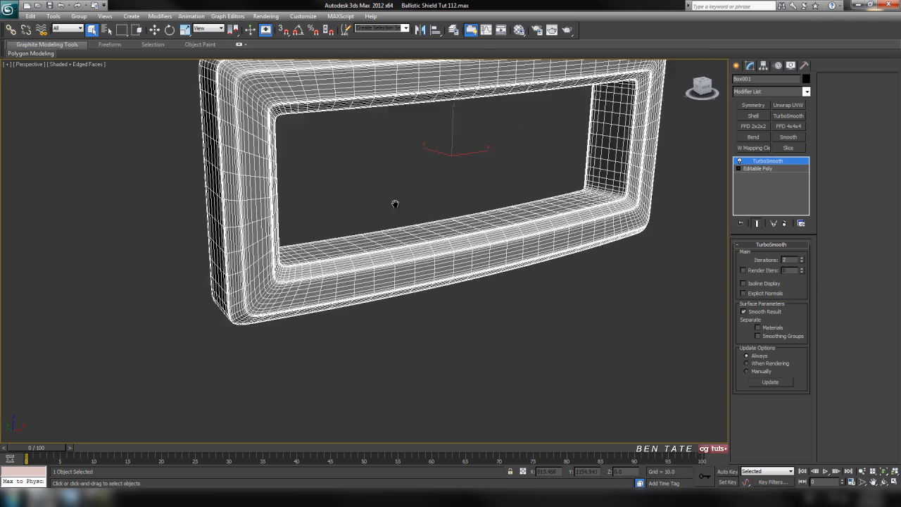
middle_click_drag(562, 201, 532, 279)
right_click(478, 219)
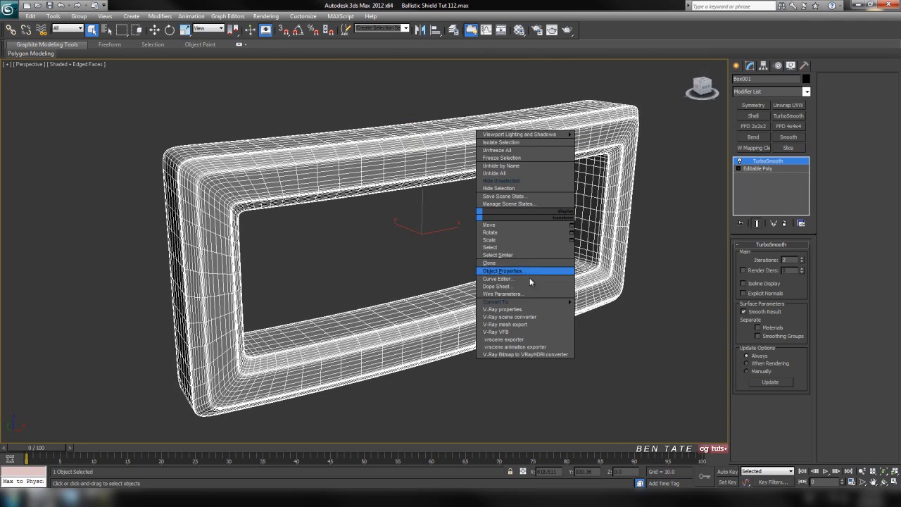
mouse_move(528, 302)
left_click(605, 310)
Start edge editing on the window frame and set the selection to ignore backfacing edges.
left_click(761, 256)
middle_click_drag(543, 292, 431, 238, "alt")
middle_click_drag(431, 238, 533, 263)
scroll(406, 230, "up", 4)
middle_click_drag(413, 229, 434, 253, "alt")
scroll(447, 294, "up", 4)
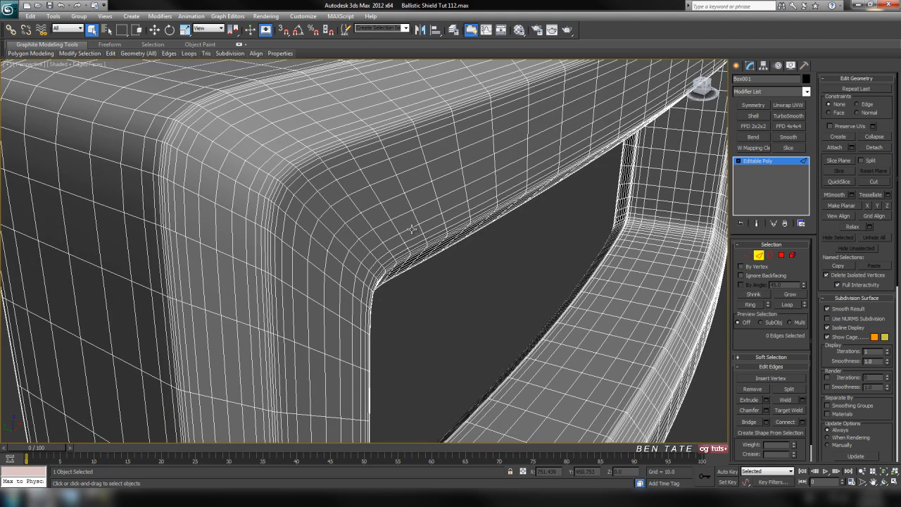
left_click(750, 276)
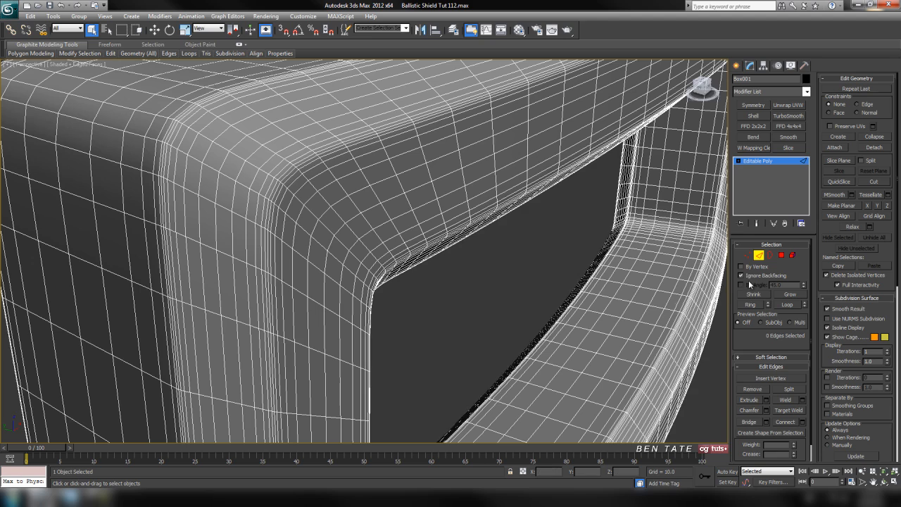
Remove the redundant edge loops running around the window frame's front face, between its outer bevel and the opening.
middle_click_drag(563, 283, 514, 282, "alt")
key("alt+w")
left_click(564, 134)
key("alt+w")
middle_click_drag(378, 169, 466, 258)
scroll(466, 259, "up", 4)
scroll(466, 260, "up", 10)
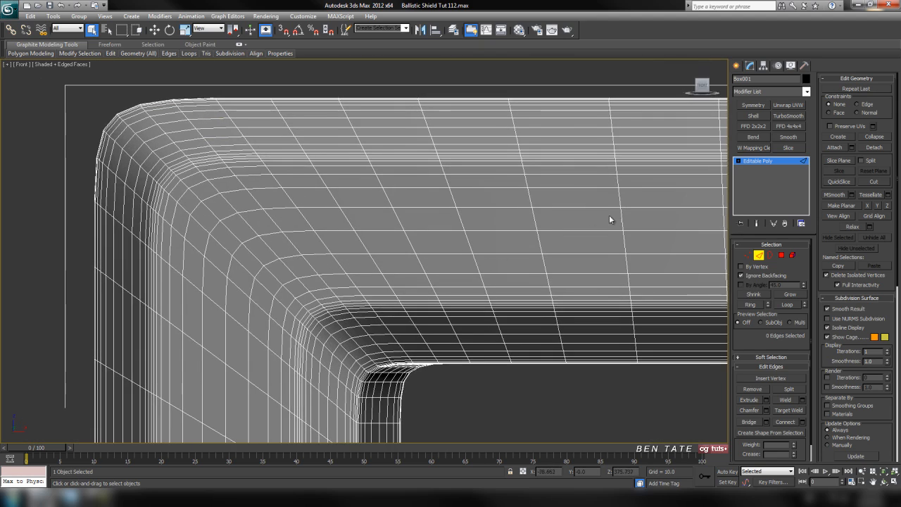
scroll(426, 258, "down", 6)
key("alt+w")
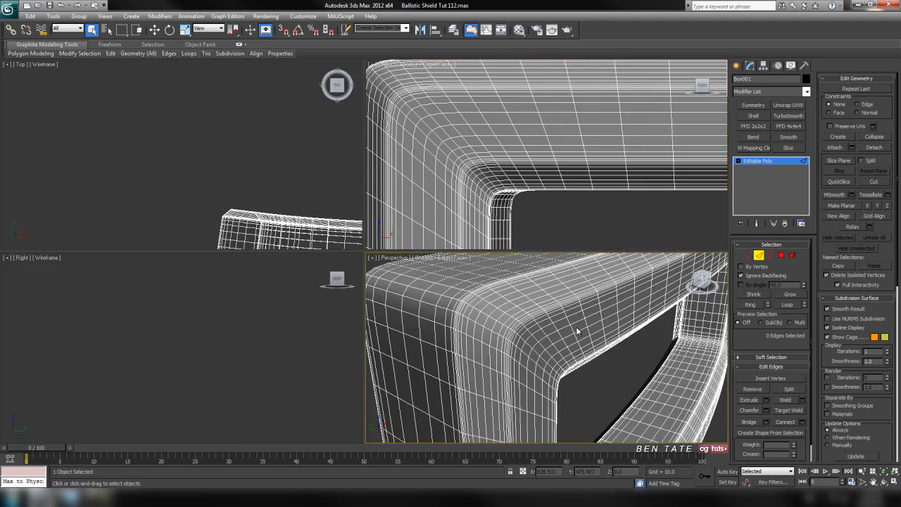
key("alt+w")
left_click(449, 221)
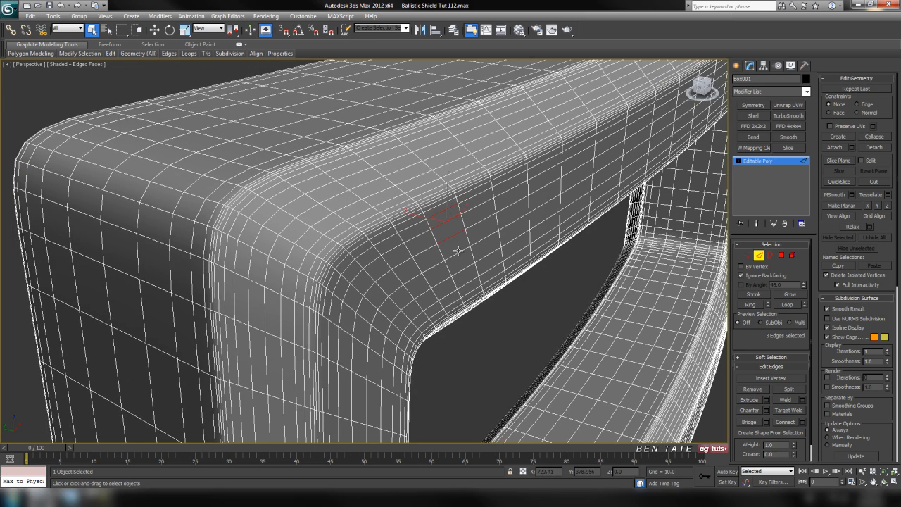
left_click(780, 305)
key("ctrl+BackSpace")
Remove the redundant edge loops around the frame's outer front bevel and across its outer side wall.
middle_click_drag(468, 287, 493, 300, "alt")
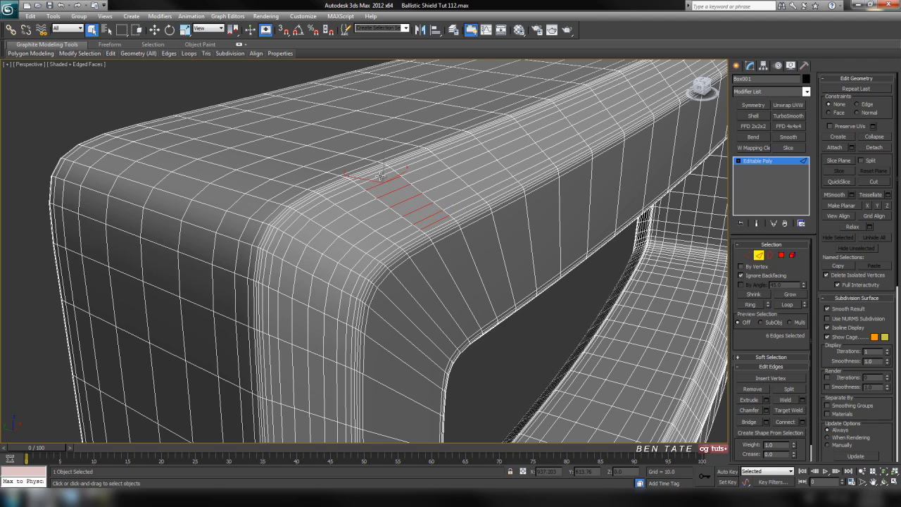
left_click(782, 305)
key("ctrl+BackSpace")
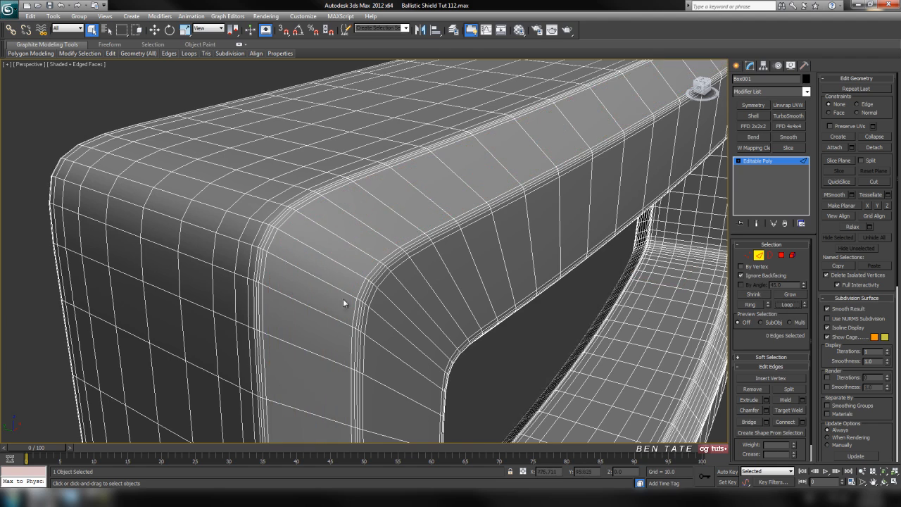
middle_click_drag(305, 318, 363, 328)
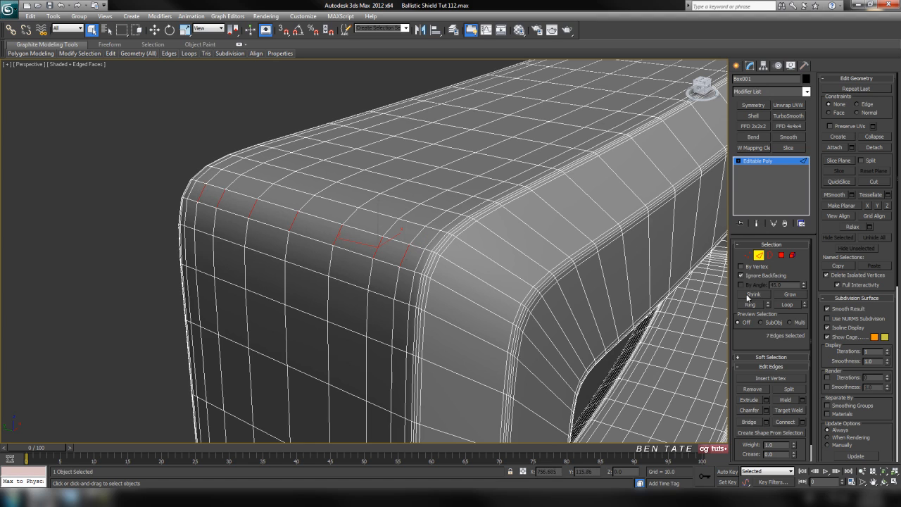
left_click(786, 305)
key("ctrl+BackSpace")
Remove the redundant edge loops around the outer bevel on the back of the frame.
middle_click_drag(372, 378, 396, 314, "alt")
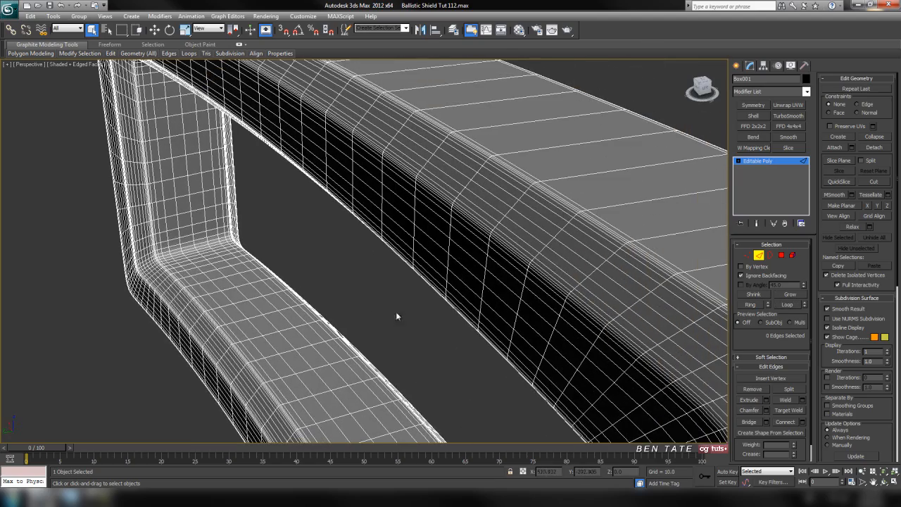
left_click(607, 242)
left_click(592, 262, "ctrl")
left_click(584, 270, "ctrl")
left_click(574, 278, "ctrl")
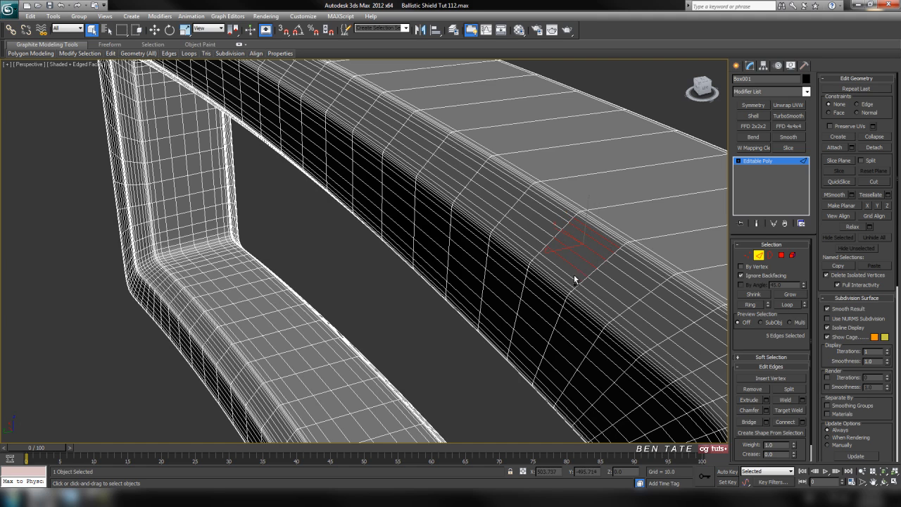
left_click(790, 307)
key("ctrl+BackSpace")
Remove the redundant edge loops running around the frame's back face, keeping the support loops at its borders.
middle_click_drag(282, 268, 543, 261, "alt")
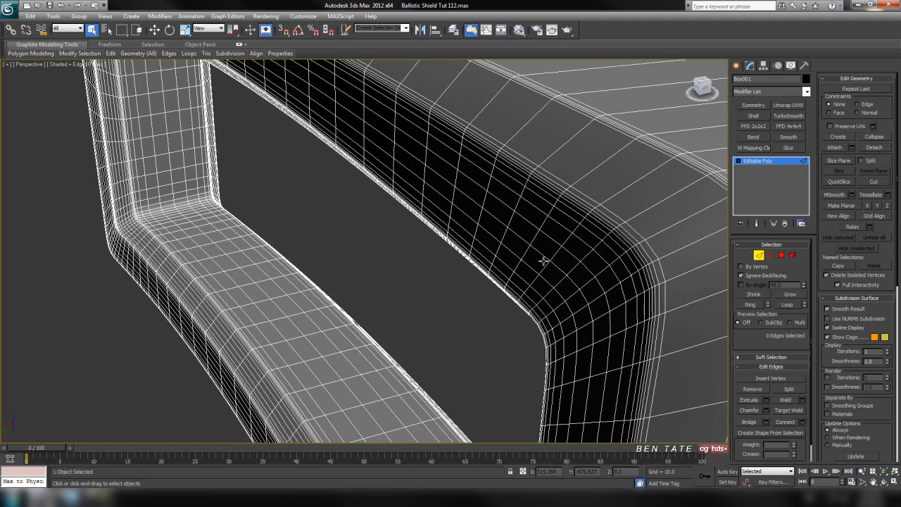
left_click(595, 241)
left_click(556, 274, "ctrl")
left_click(548, 281, "ctrl")
left_click(536, 293, "ctrl")
left_click(530, 298, "ctrl")
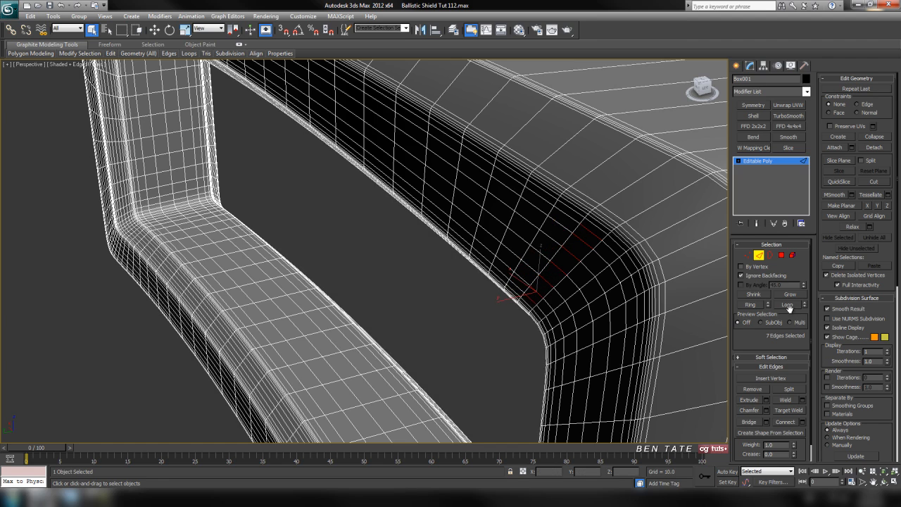
left_click(787, 304)
key("ctrl+BackSpace")
Remove the redundant edge loops around the inner bevel on the back of the frame.
middle_click_drag(225, 350, 438, 184)
scroll(281, 335, "up", 2)
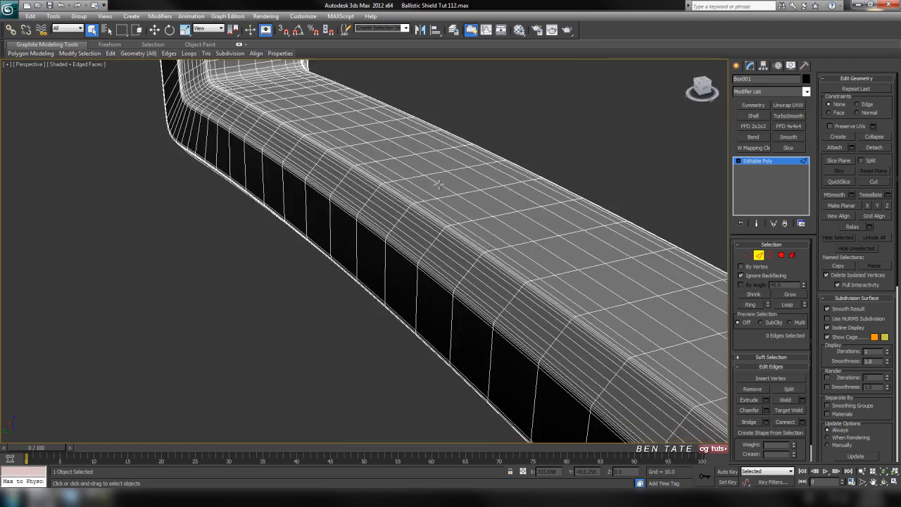
scroll(398, 243, "up", 4)
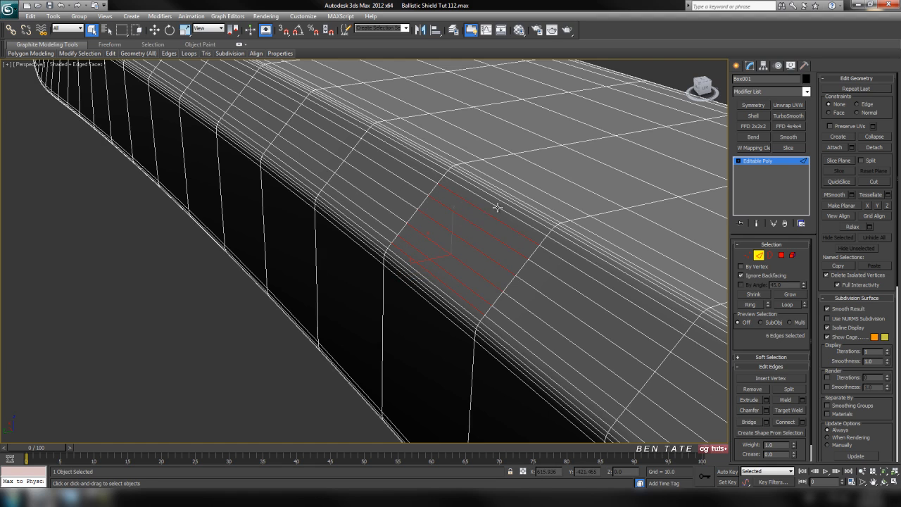
left_click(788, 304)
Remove the redundant edge loops running around the inner wall of the window opening.
middle_click_drag(638, 333, 331, 462, "alt")
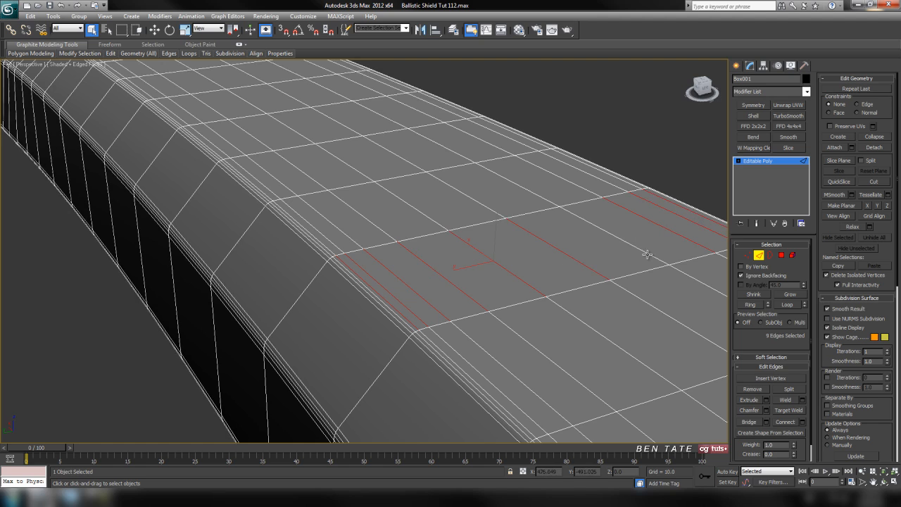
left_click(792, 306)
scroll(634, 348, "down", 5)
middle_click_drag(596, 352, 476, 347, "alt")
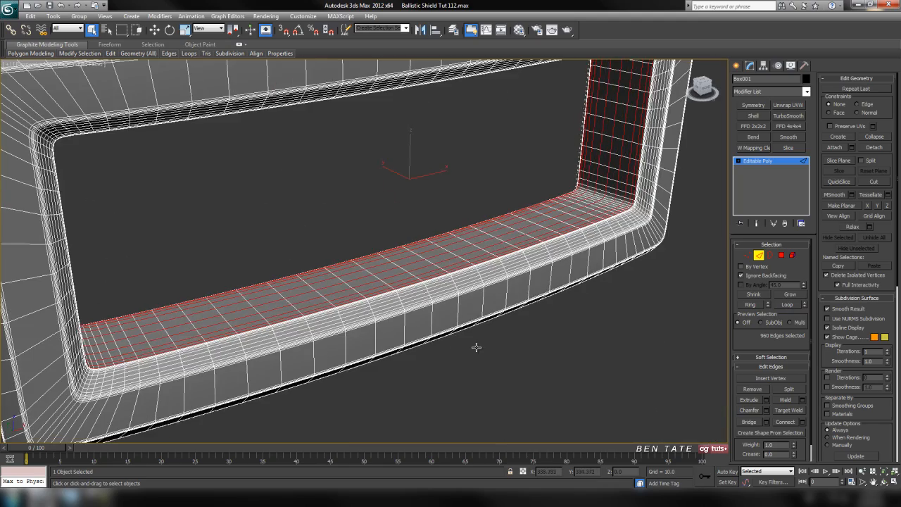
left_click(476, 347)
Remove the redundant edge loops around the inner bevel on the front of the frame.
scroll(284, 304, "up", 6)
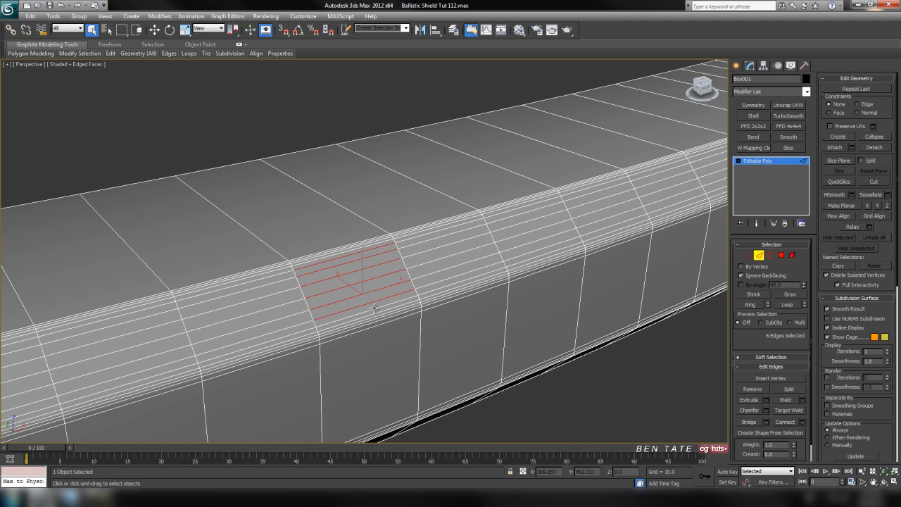
left_click(788, 308)
key("ctrl+BackSpace")
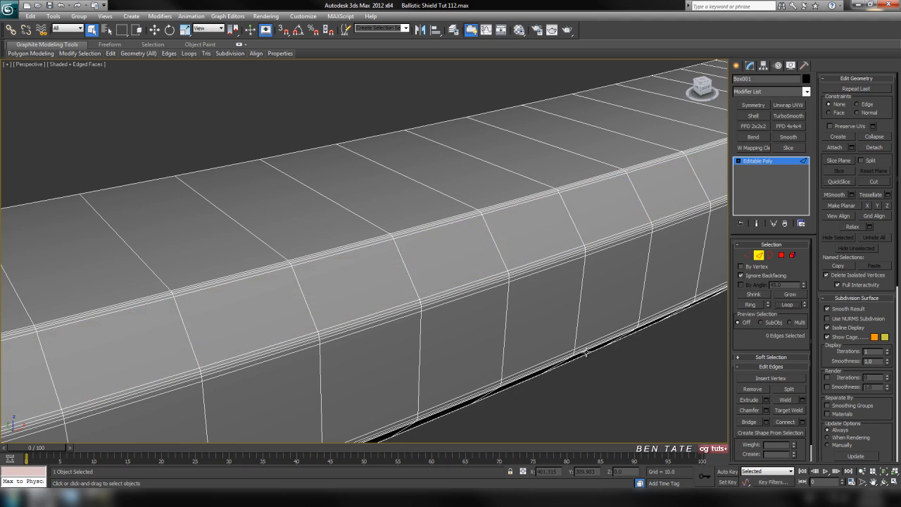
Check the simplified frame's shaded surface with the edge display off, and turn the edge display back on.
scroll(508, 326, "down", 5)
middle_click_drag(509, 326, 522, 274)
mouse_move(475, 328)
middle_mouse_down("alt")
mouse_move(486, 306)
mouse_move(434, 303)
mouse_move(524, 355)
mouse_move(511, 380)
mouse_move(399, 376)
mouse_move(469, 395)
mouse_move(463, 376)
middle_mouse_up("alt")
scroll(434, 303, "down", 2)
key("F4")
scroll(535, 384, "down", 3)
key("F4")
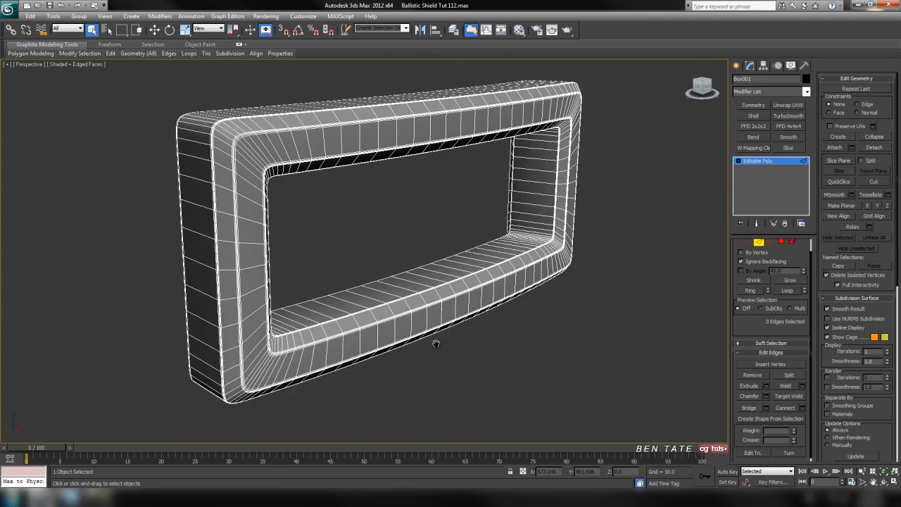
Thin out the tight support loops bordering the frame's outer and inner front bevels by removing the surplus loops.
scroll(433, 340, "up", 3)
middle_click_drag(432, 340, 407, 261, "alt")
key("z")
middle_click_drag(473, 376, 474, 335, "alt")
scroll(511, 354, "down", 4)
scroll(452, 338, "down", 5)
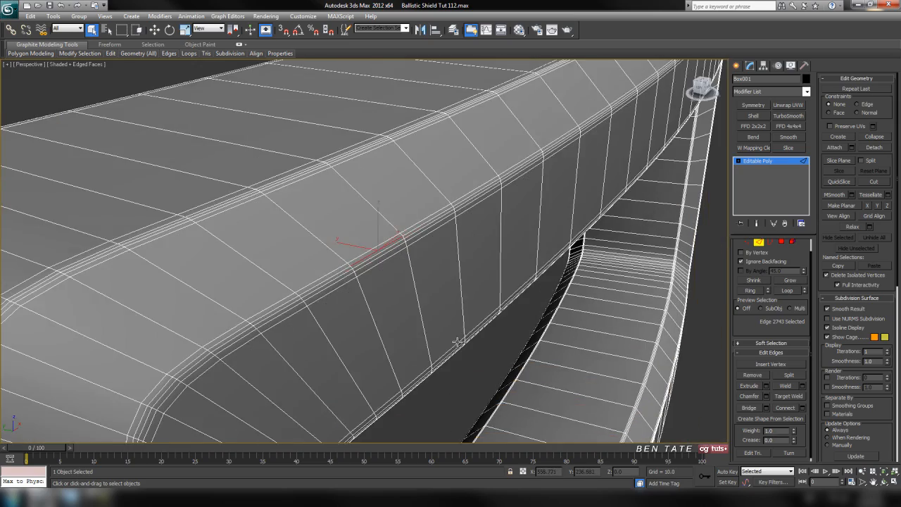
scroll(446, 353, "up", 5)
left_click(382, 305, "ctrl")
middle_click_drag(400, 329, 356, 231)
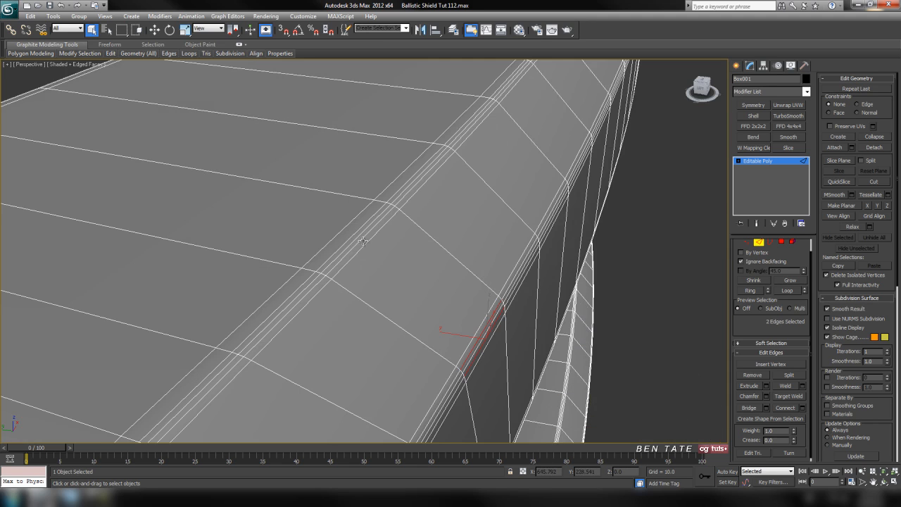
scroll(416, 333, "down", 3)
middle_click_drag(426, 340, 381, 174, "alt")
left_click(442, 298, "ctrl")
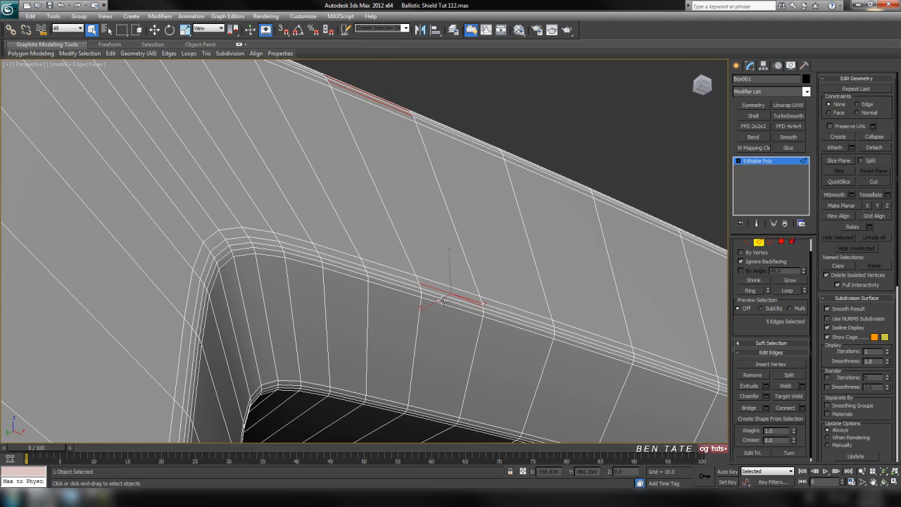
middle_click_drag(479, 355, 402, 228)
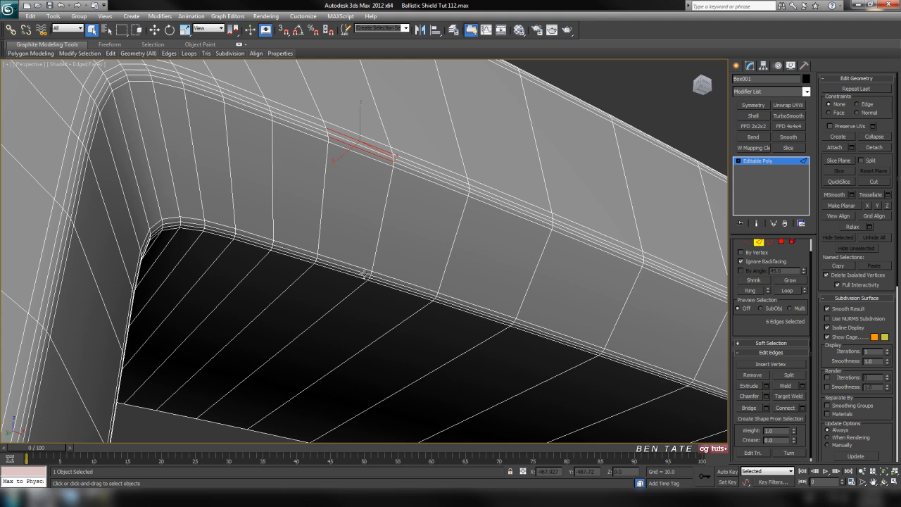
middle_click_drag(374, 307, 370, 213)
middle_click_drag(381, 327, 394, 301)
scroll(389, 276, "down", 4)
middle_click_drag(394, 300, 394, 312)
left_click(787, 291)
middle_click_drag(496, 292, 504, 331, "alt")
key("ctrl+BackSpace")
Remove the surplus support loops along both borders of the frame's outer back bevel.
mouse_move(328, 273)
middle_mouse_down("alt")
mouse_move(298, 296)
mouse_move(354, 316)
mouse_move(324, 273)
middle_mouse_up("alt")
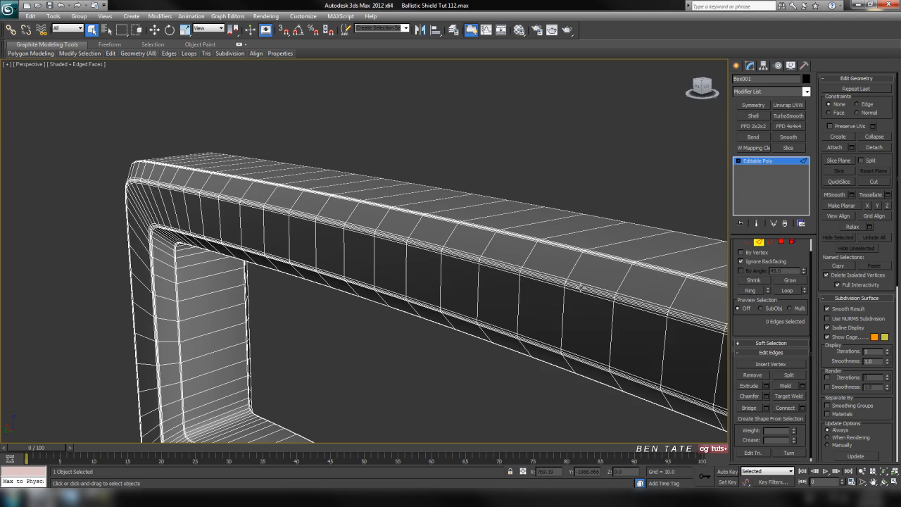
left_click(580, 287)
key("z")
scroll(588, 314, "down", 4)
middle_click_drag(553, 311, 348, 286)
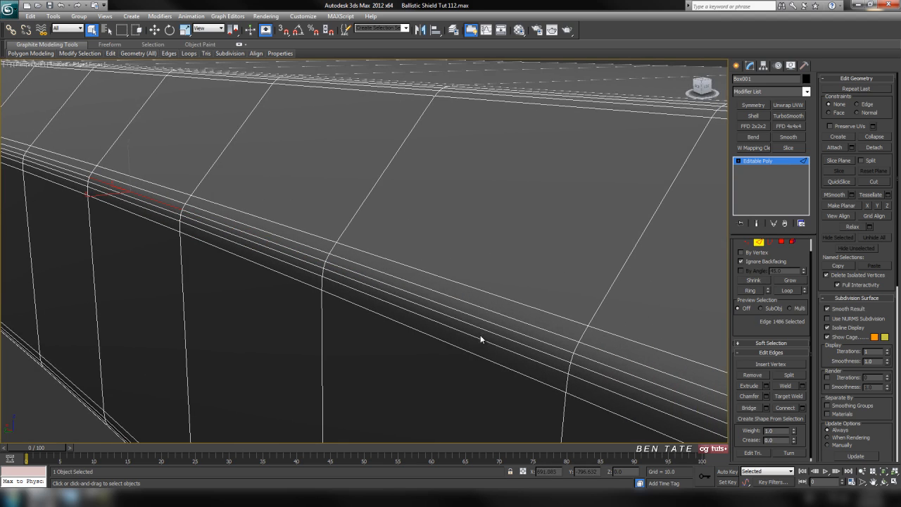
left_click(483, 341)
left_click(499, 325, "ctrl")
left_click(524, 306, "ctrl")
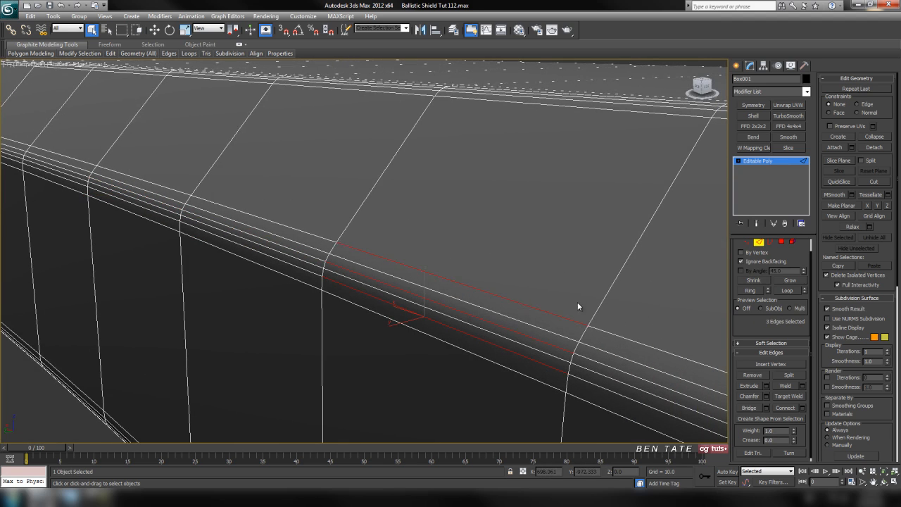
middle_click_drag(577, 302, 470, 393)
left_click(509, 289, "ctrl")
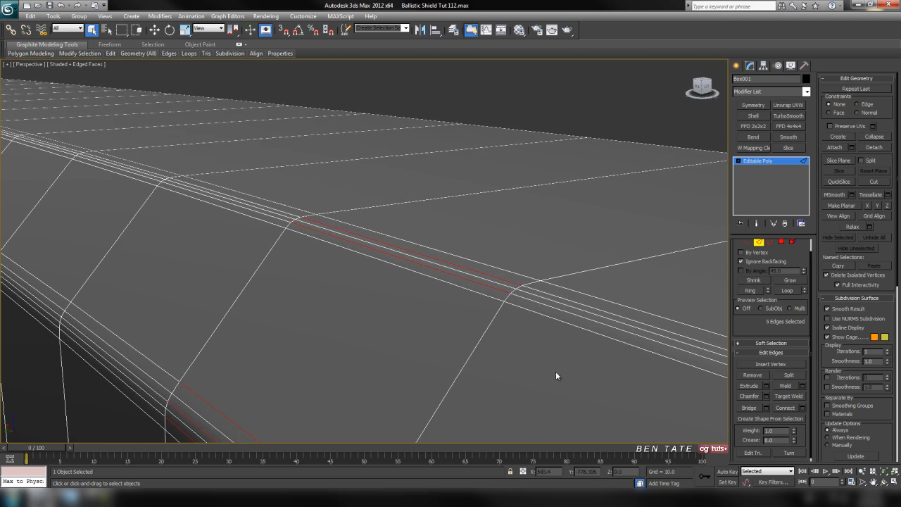
middle_click_drag(555, 373, 524, 225, "alt")
scroll(462, 339, "down", 5)
middle_click_drag(462, 339, 462, 317, "alt")
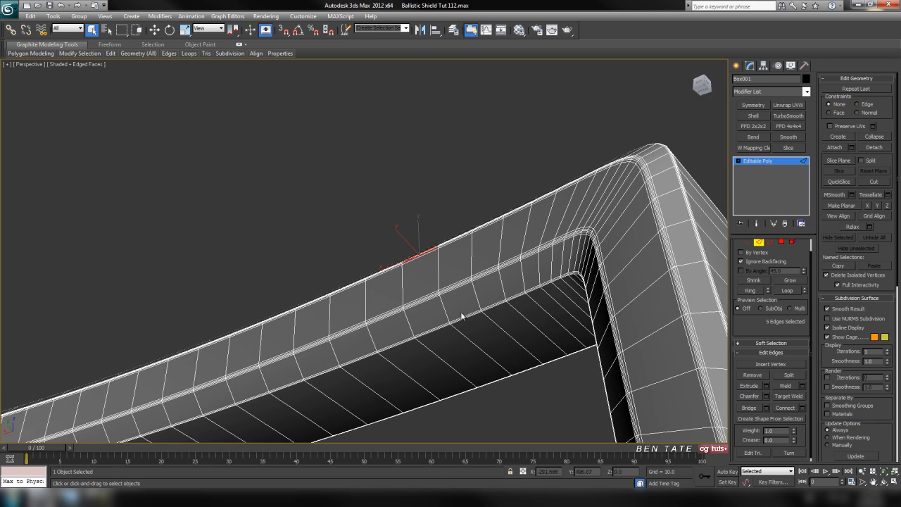
left_click(795, 295)
left_click(559, 322)
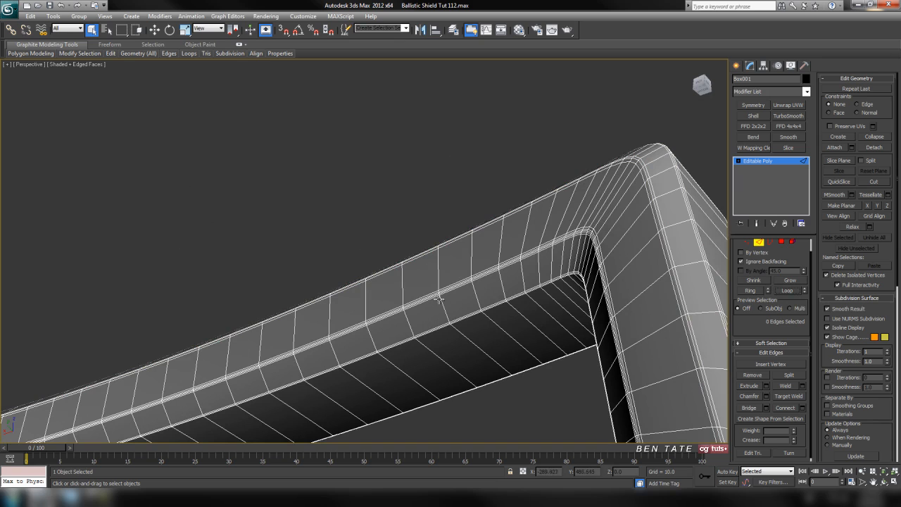
Remove two surplus support loops where the frame's back face meets the inner bevel.
scroll(420, 299, "up", 10)
scroll(430, 334, "down", 3)
left_click(396, 229)
middle_click_drag(430, 295, 425, 263, "alt")
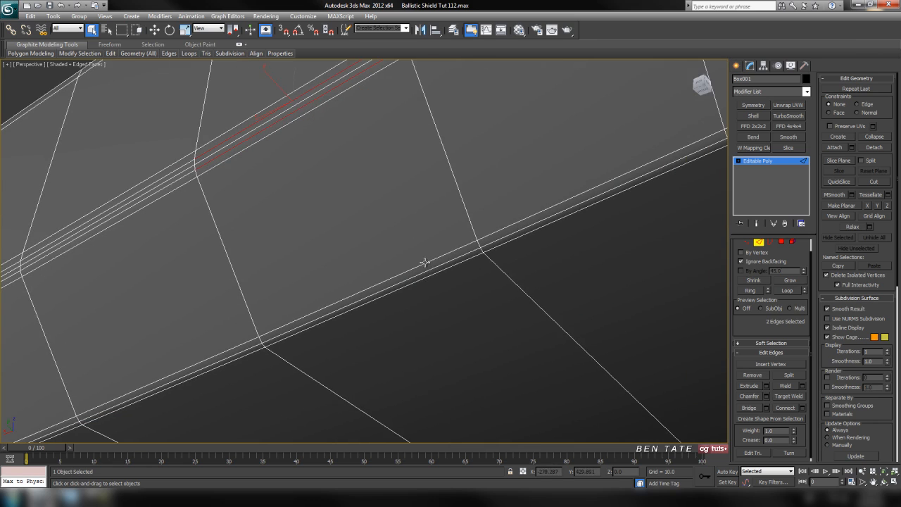
scroll(434, 275, "down", 5)
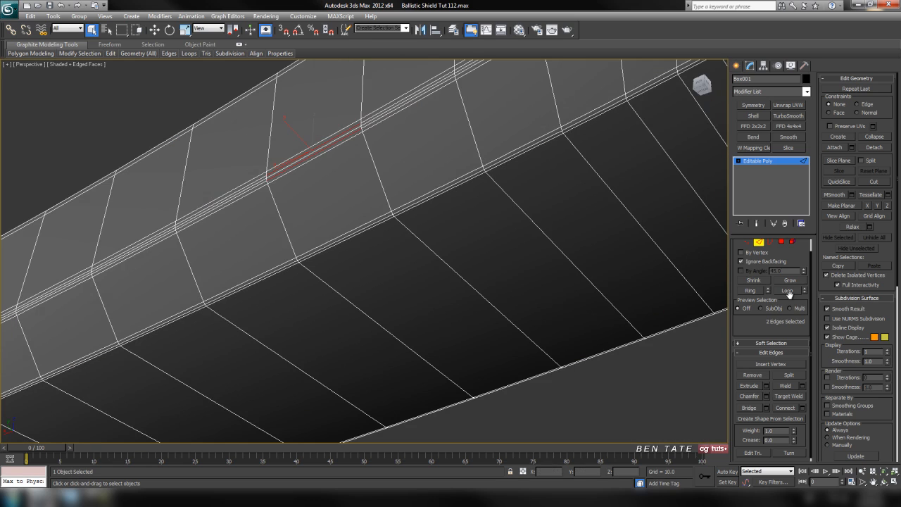
left_click(786, 291)
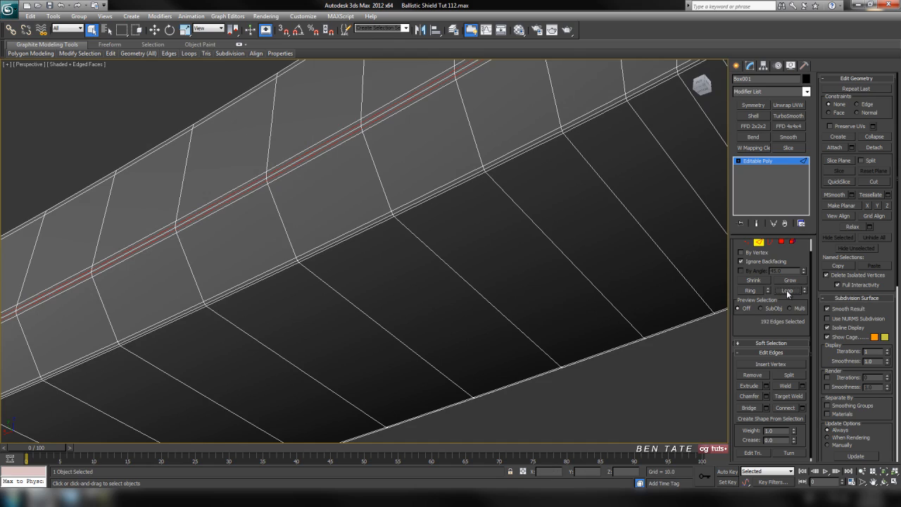
scroll(531, 281, "down", 8)
middle_click_drag(510, 274, 571, 204, "alt")
middle_click_drag(495, 328, 627, 354)
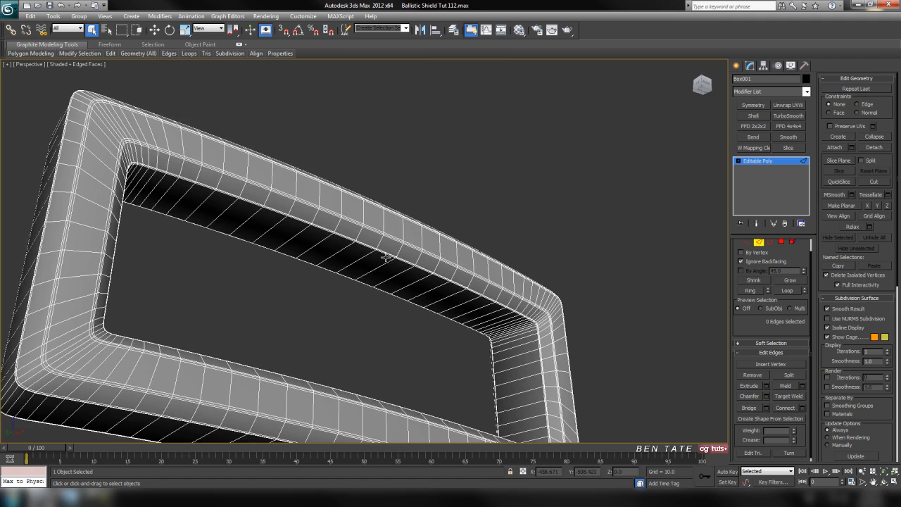
Examine the support loops along the rim of the window opening and the frame's overall edge layout.
left_click(349, 239)
key("z")
scroll(387, 279, "down", 4)
middle_click_drag(388, 280, 413, 263, "alt")
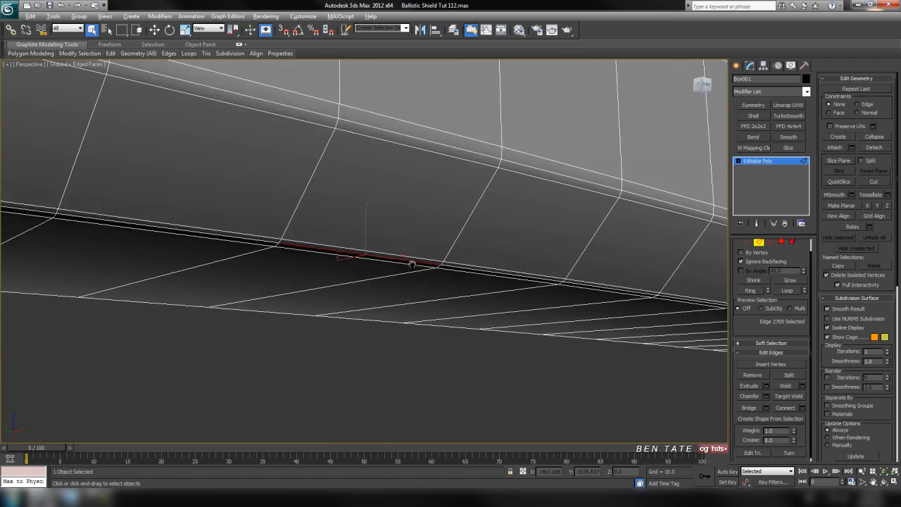
scroll(440, 290, "down", 5)
scroll(441, 294, "down", 5)
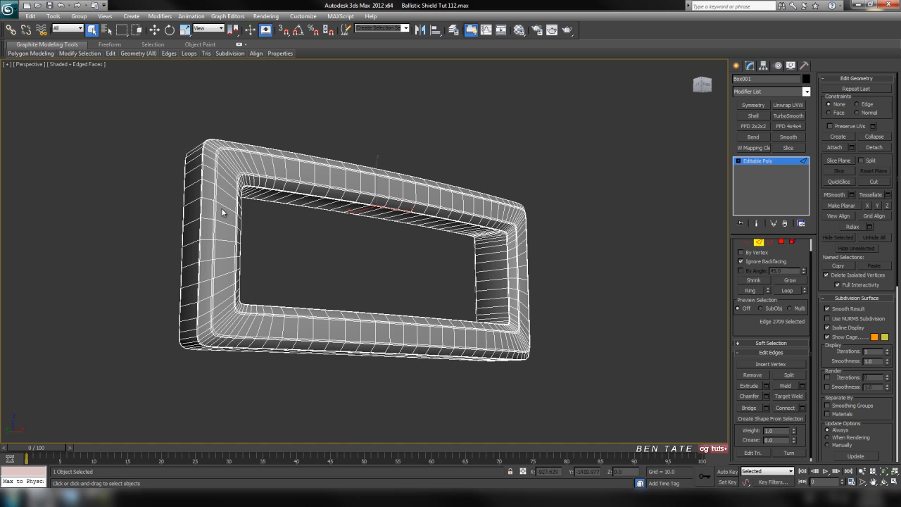
Remove the crosswise edge loops along the window frame's left side in the front view.
key("alt+w")
right_click(458, 227)
key("alt+w")
scroll(486, 280, "down", 8)
middle_click_drag(468, 321, 493, 241)
scroll(461, 242, "up", 2)
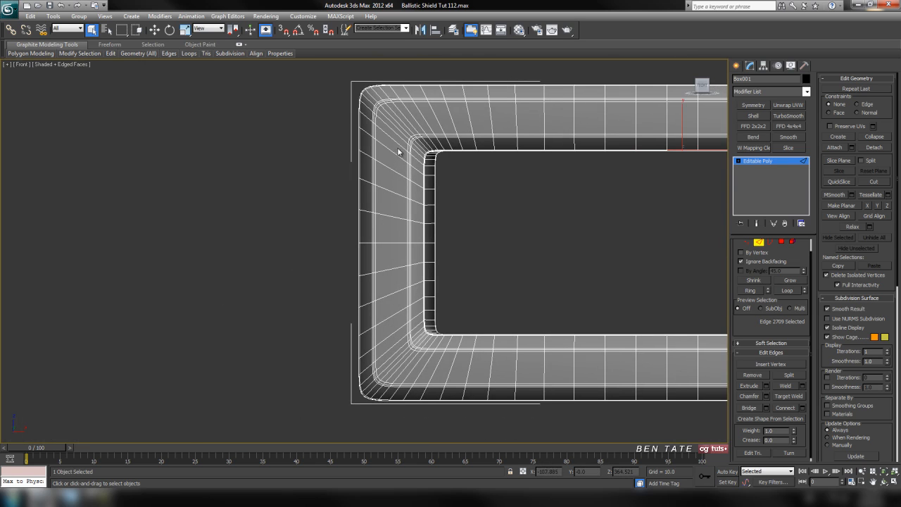
left_click_drag(390, 146, 395, 342)
middle_click_drag(542, 275, 380, 308)
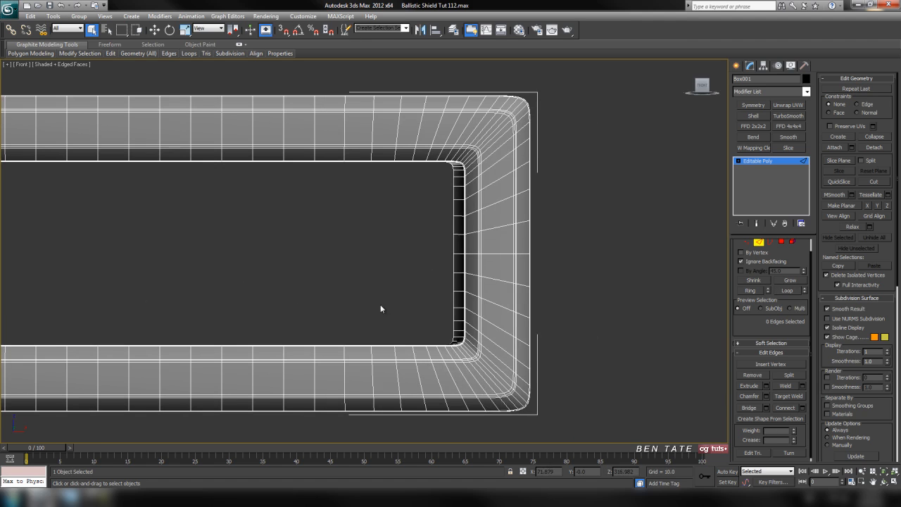
Remove the matching crosswise edge loops along the window frame's right side.
left_click_drag(490, 162, 494, 347)
left_click(796, 290)
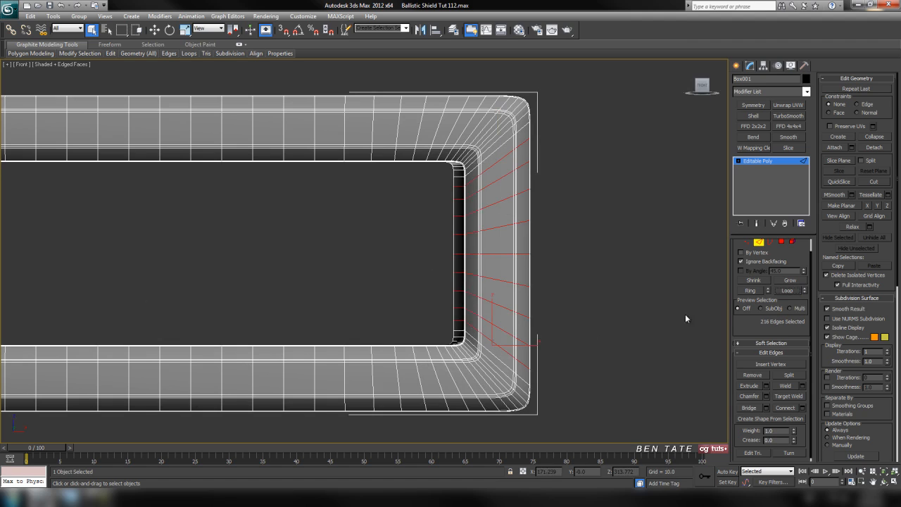
middle_click_drag(582, 290, 606, 288)
key("ctrl+BackSpace")
Examine the thinned window frame from several angles in perspective, with and without its edges displayed.
scroll(496, 272, "down", 3)
key("alt+w")
right_click(589, 347)
key("alt+w")
mouse_move(589, 348)
middle_mouse_down("alt")
mouse_move(566, 330)
mouse_move(568, 340)
mouse_move(486, 323)
mouse_move(605, 308)
mouse_move(623, 339)
mouse_move(529, 308)
mouse_move(433, 308)
mouse_move(427, 317)
mouse_move(433, 298)
mouse_move(445, 293)
mouse_move(406, 276)
mouse_move(406, 302)
mouse_move(444, 297)
mouse_move(388, 317)
mouse_move(445, 328)
middle_mouse_up("alt")
key("F4")
key("F4")
scroll(405, 303, "up", 3)
middle_click_drag(480, 172, 535, 339, "alt")
scroll(408, 343, "up", 2)
middle_click_drag(567, 300, 598, 353)
scroll(501, 247, "down", 3)
middle_click_drag(442, 345, 533, 312, "alt")
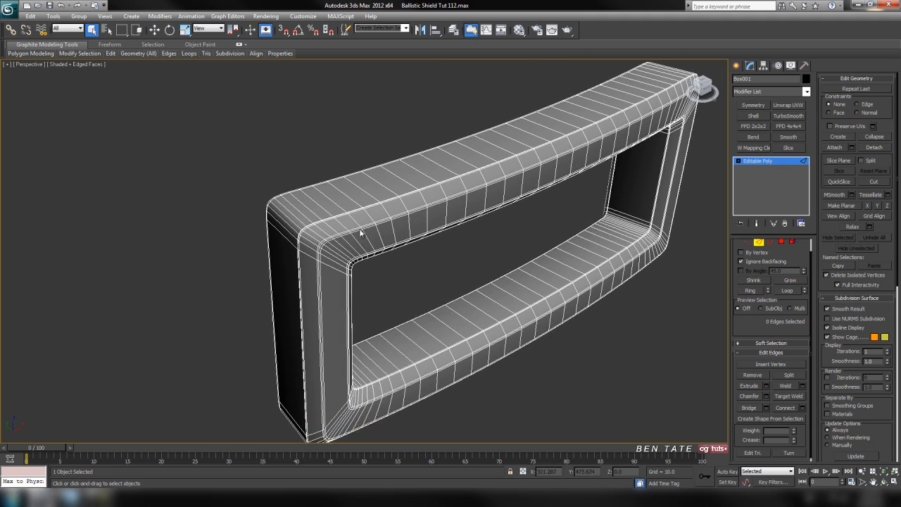
middle_click_drag(454, 331, 372, 285, "alt")
middle_click_drag(544, 301, 430, 312)
mouse_move(492, 303)
middle_mouse_down()
mouse_move(481, 315)
mouse_move(498, 316)
middle_mouse_up()
middle_click_drag(488, 236, 476, 256)
mouse_move(535, 257)
middle_mouse_down("alt")
mouse_move(425, 284)
mouse_move(364, 280)
mouse_move(472, 288)
mouse_move(443, 346)
mouse_move(388, 327)
mouse_move(318, 188)
middle_mouse_up("alt")
key("F4")
key("F4")
middle_click_drag(481, 352, 413, 331, "alt")
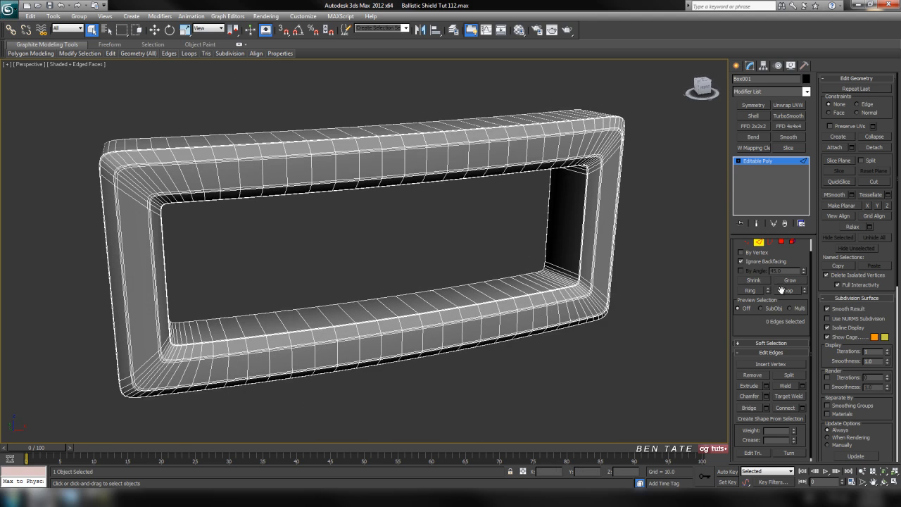
Finish edge editing, unhide all objects and hide the window frame.
left_click(758, 243)
right_click(502, 259)
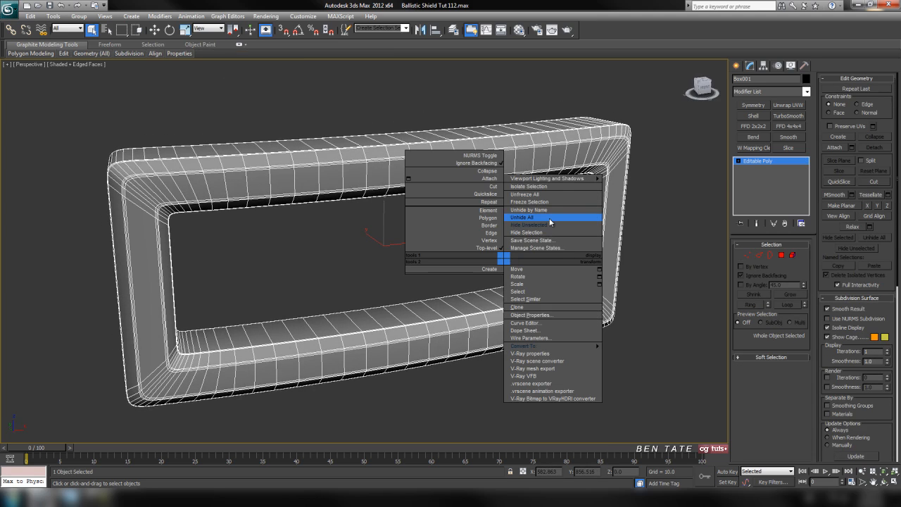
left_click(549, 218)
middle_click_drag(479, 326, 485, 272, "alt")
right_click(483, 269)
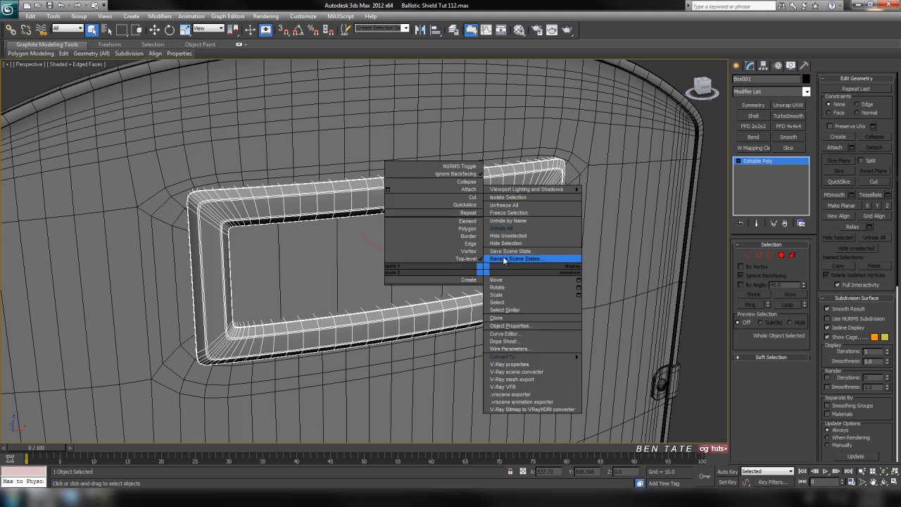
left_click(506, 243)
Hide the shield body and the window glass panels.
left_click(597, 246)
right_click(597, 243)
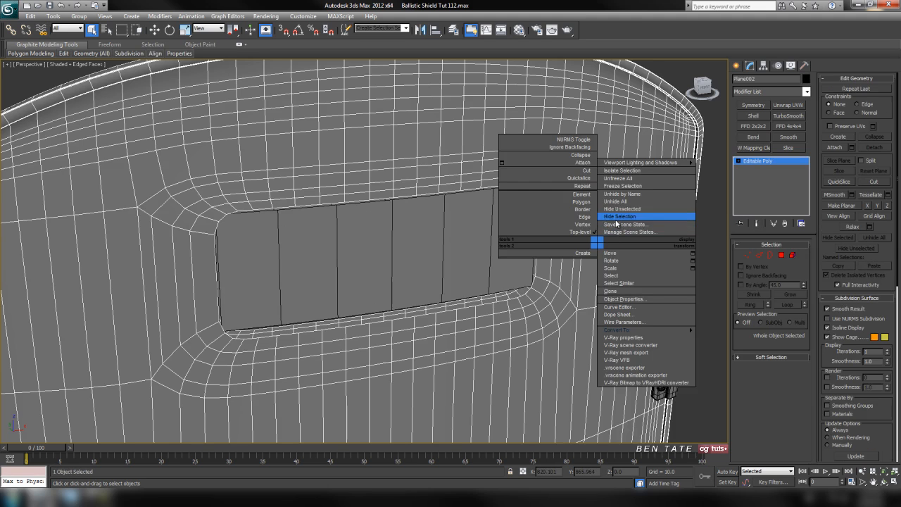
left_click(620, 217)
left_click(479, 273)
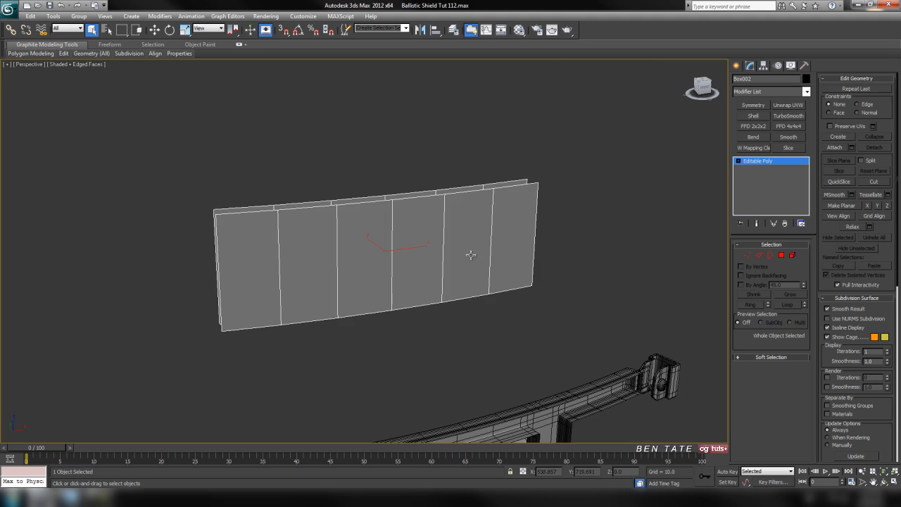
right_click(503, 257)
left_click(530, 230)
Isolate the curved strap by hiding every other object.
mouse_move(529, 231)
middle_mouse_down("alt")
mouse_move(525, 183)
mouse_move(516, 229)
middle_mouse_up("alt")
scroll(516, 230, "down", 2)
left_click(460, 298)
key("z")
middle_click_drag(389, 318, 549, 318, "alt")
right_click(549, 315)
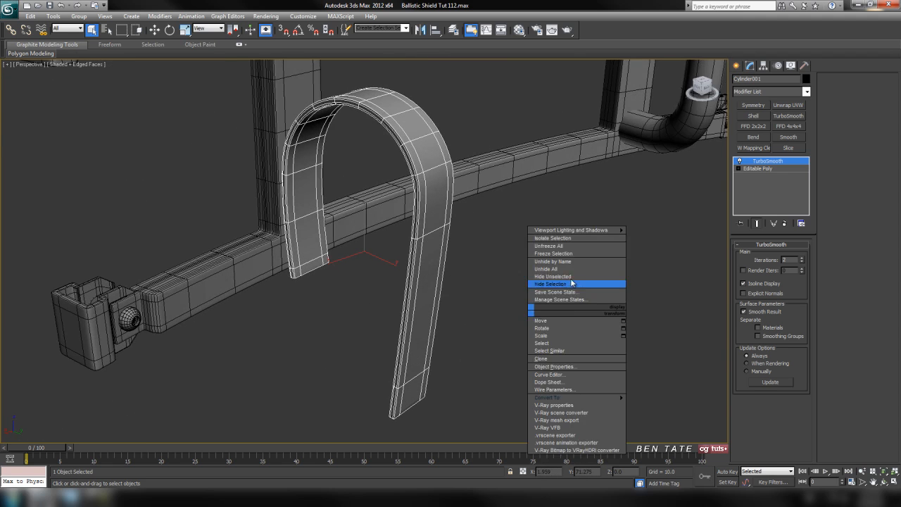
left_click(566, 286)
Turn off Isoline Display for the strap's TurboSmooth and convert the strap to an editable poly.
left_click(743, 283)
middle_click_drag(620, 291, 609, 277, "alt")
right_click(444, 207)
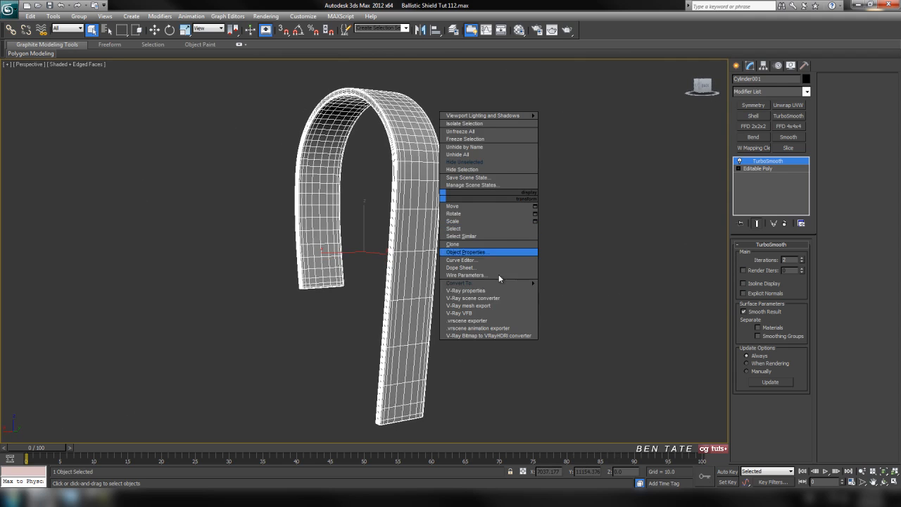
mouse_move(503, 285)
left_click(554, 294)
middle_click_drag(554, 292, 552, 280)
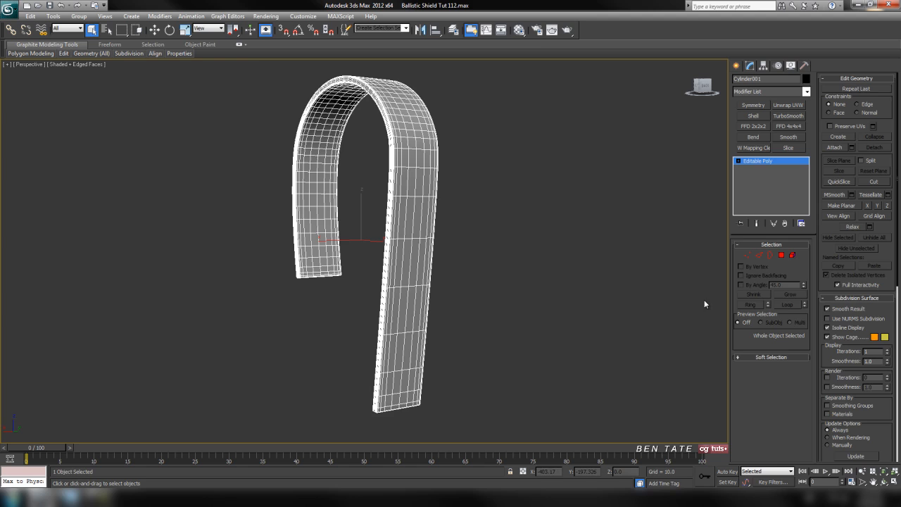
Remove the seven lengthwise edge loops running along the strap's narrow side.
left_click(760, 255)
left_click(389, 200)
key("z")
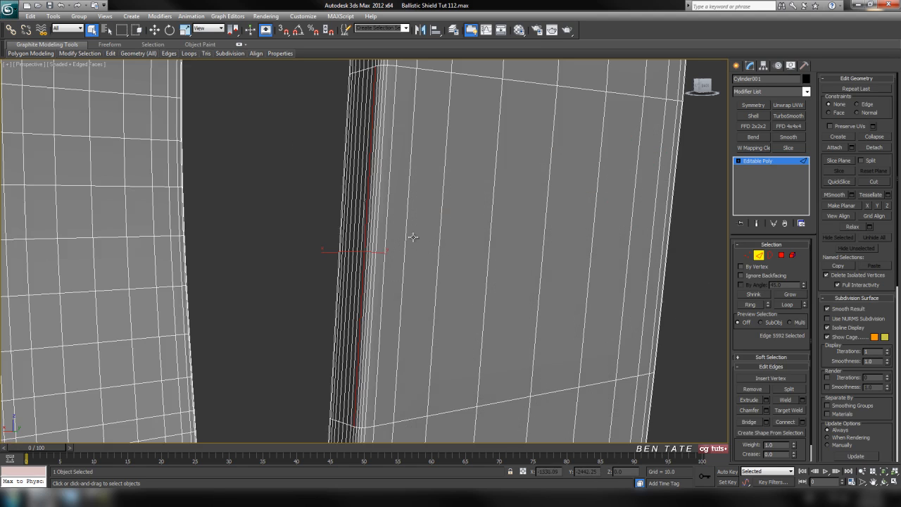
middle_click_drag(449, 254, 405, 278, "alt")
left_click(431, 257)
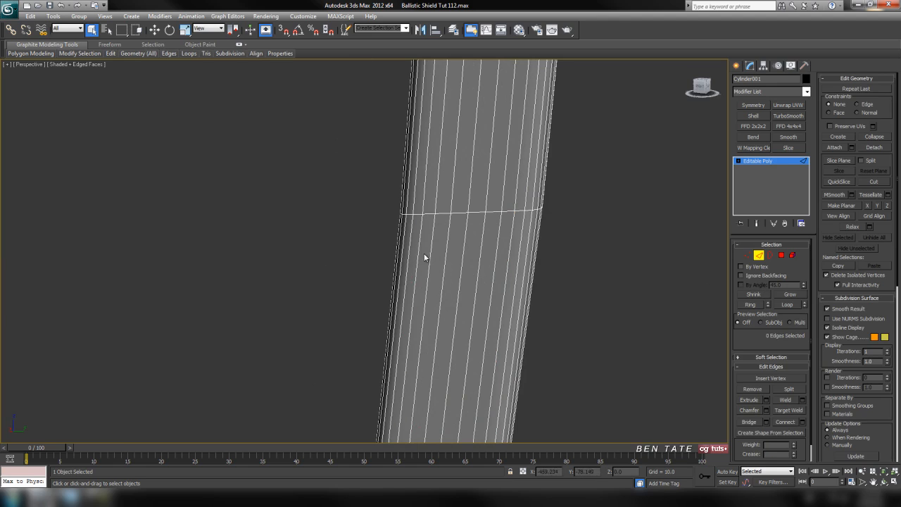
left_click(429, 255)
left_click(415, 254)
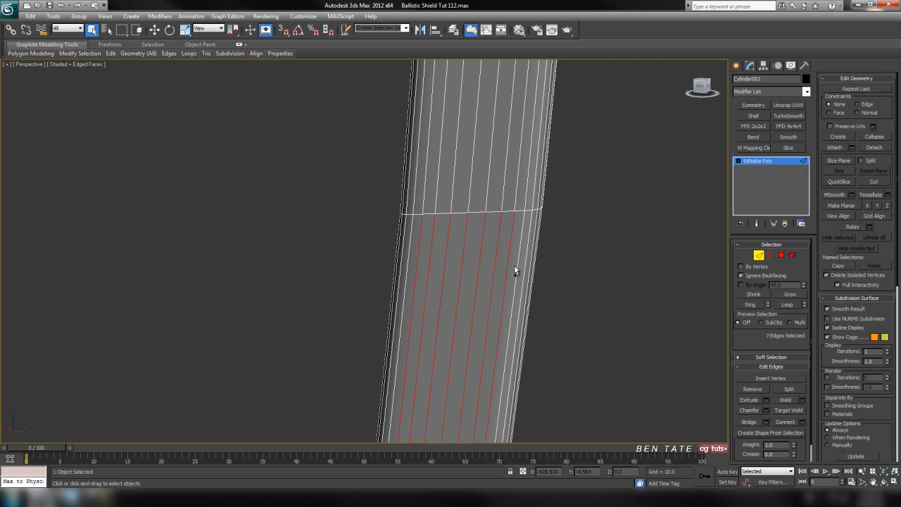
left_click(782, 305)
scroll(640, 314, "down", 6)
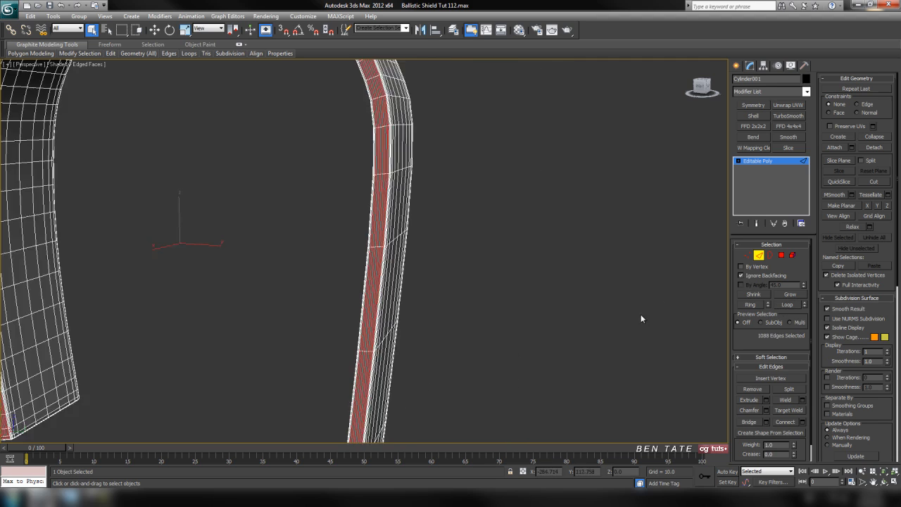
scroll(550, 311, "up", 7)
mouse_move(492, 314)
middle_mouse_down("alt")
mouse_move(493, 328)
mouse_move(676, 358)
middle_mouse_up("alt")
middle_click_drag(310, 295, 486, 338)
left_click(486, 339)
middle_click_drag(137, 282, 268, 277)
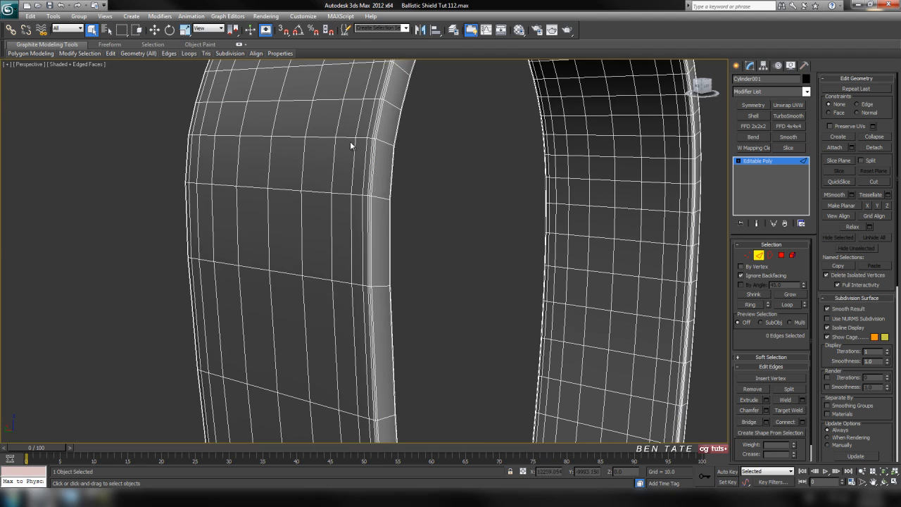
Remove the six lengthwise edge loops across the strap's broad faces, keeping the support loops at the borders.
key("alt+w")
left_click(535, 229)
key("alt+w")
key("z")
middle_click_drag(499, 276, 492, 288)
key("alt+w")
left_click(542, 359)
key("alt+w")
middle_click_drag(217, 267, 398, 253, "alt")
middle_click_drag(529, 288, 511, 294)
left_click(339, 284)
left_click(368, 287, "ctrl")
left_click(415, 289, "ctrl")
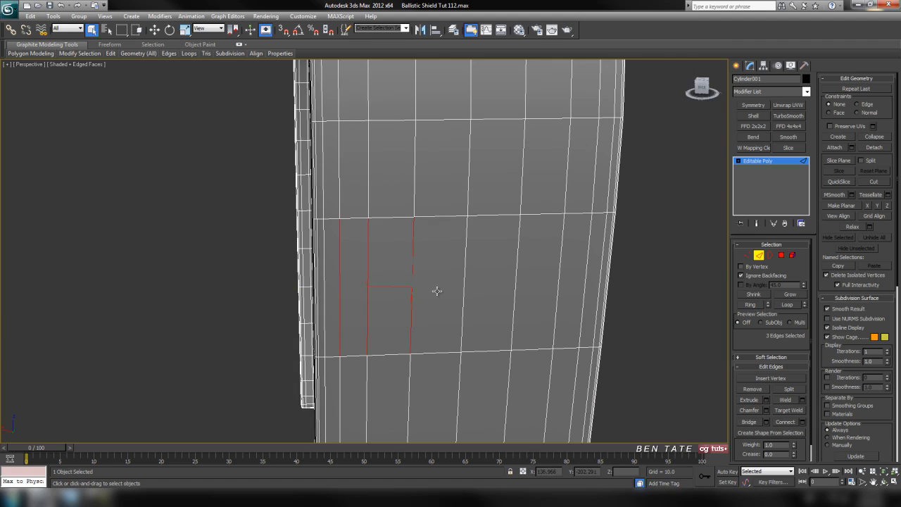
left_click(462, 290, "ctrl")
left_click(518, 289, "ctrl")
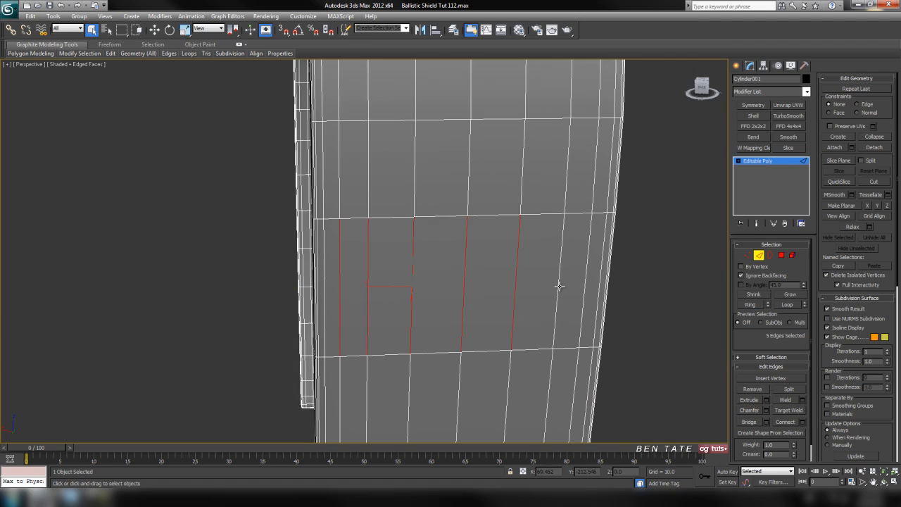
left_click(585, 287, "ctrl")
middle_click_drag(546, 314, 511, 309, "alt")
left_click(788, 309)
key("z")
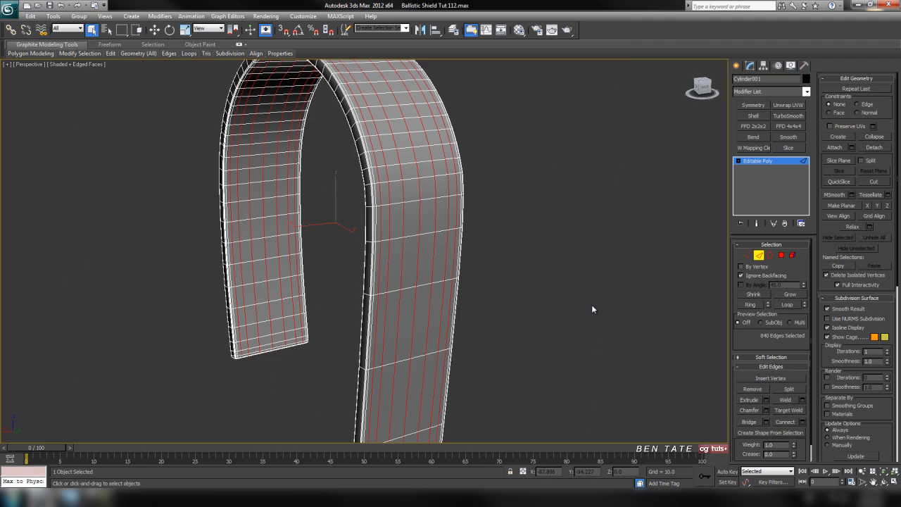
left_click(591, 304)
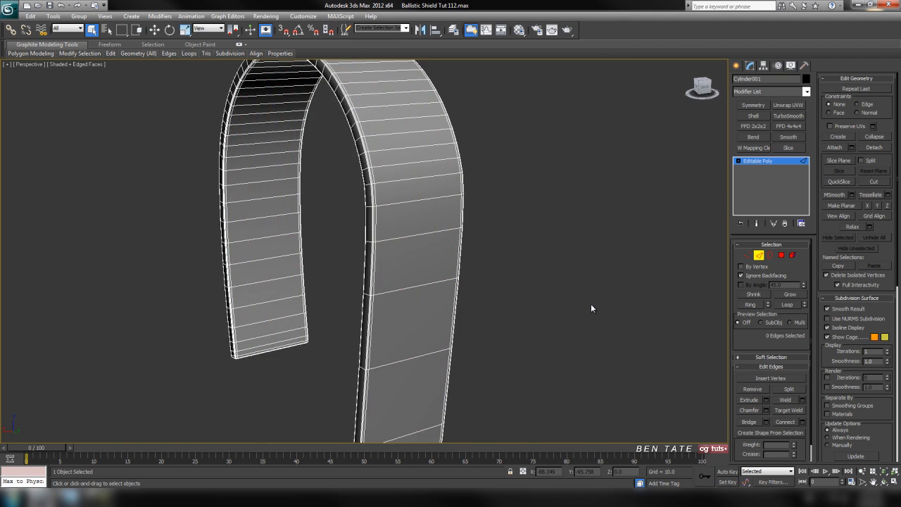
Remove one surplus support loop along each of the strap's four long rounded corners.
left_click(373, 200)
scroll(385, 217, "up", 6)
scroll(376, 249, "down", 3)
scroll(402, 260, "down", 3)
middle_click_drag(401, 260, 335, 279, "alt")
middle_click_drag(451, 285, 503, 198, "alt")
middle_click_drag(328, 286, 239, 252, "alt")
middle_click_drag(240, 252, 446, 329)
left_click(442, 195, "ctrl")
middle_click_drag(375, 251, 404, 313, "alt")
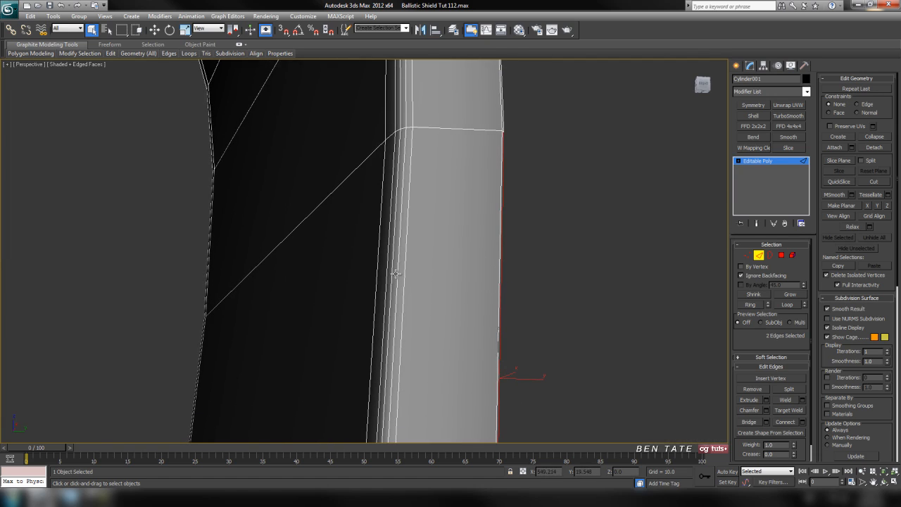
left_click(396, 260, "ctrl")
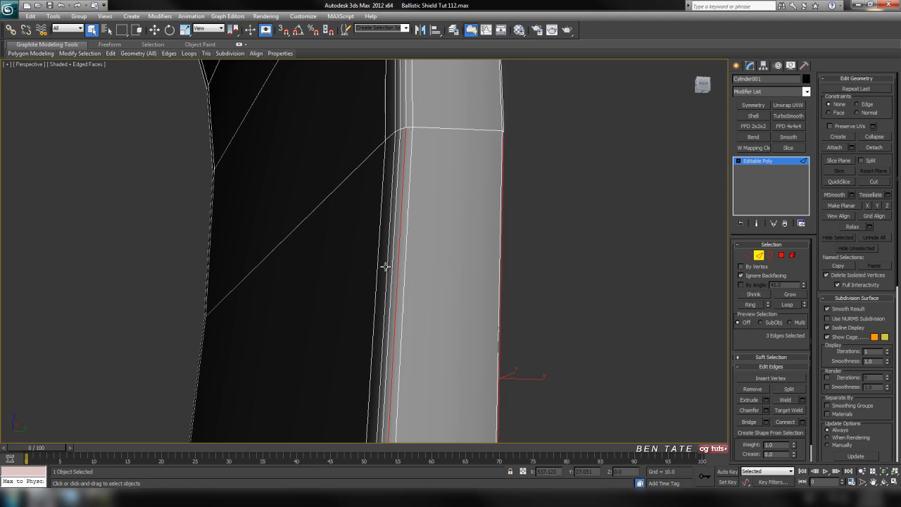
middle_click_drag(294, 301, 335, 307, "alt")
left_click(261, 260, "ctrl")
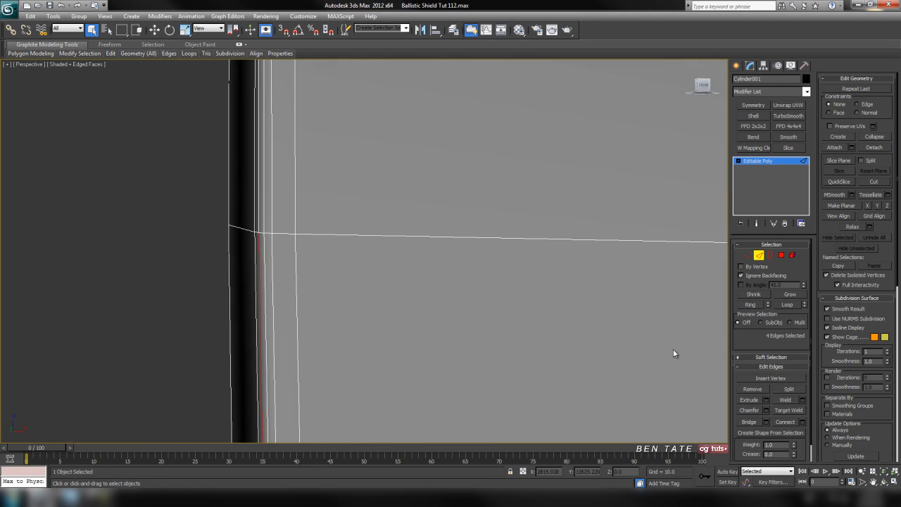
left_click(451, 347)
key("z")
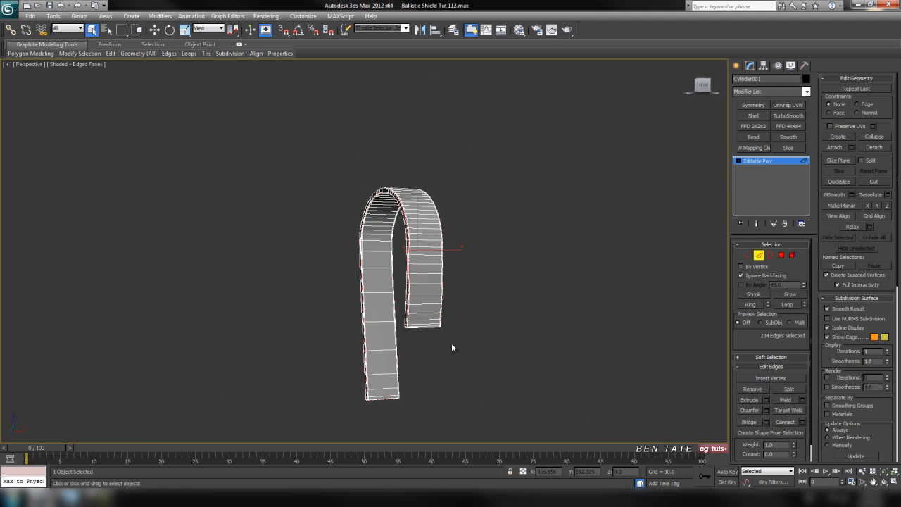
scroll(389, 358, "up", 8)
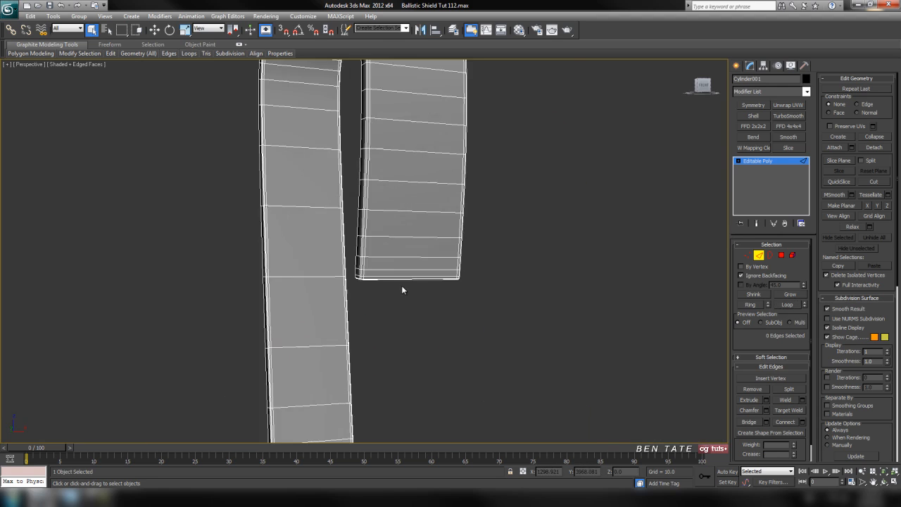
Examine the support edges at the strap's ends and its overall edge layout.
middle_click_drag(398, 328, 406, 225, "alt")
left_click(414, 185)
key("z")
middle_click_drag(410, 314, 478, 354)
scroll(342, 319, "up", 4)
middle_click_drag(289, 321, 560, 383)
middle_click_drag(455, 351, 487, 329)
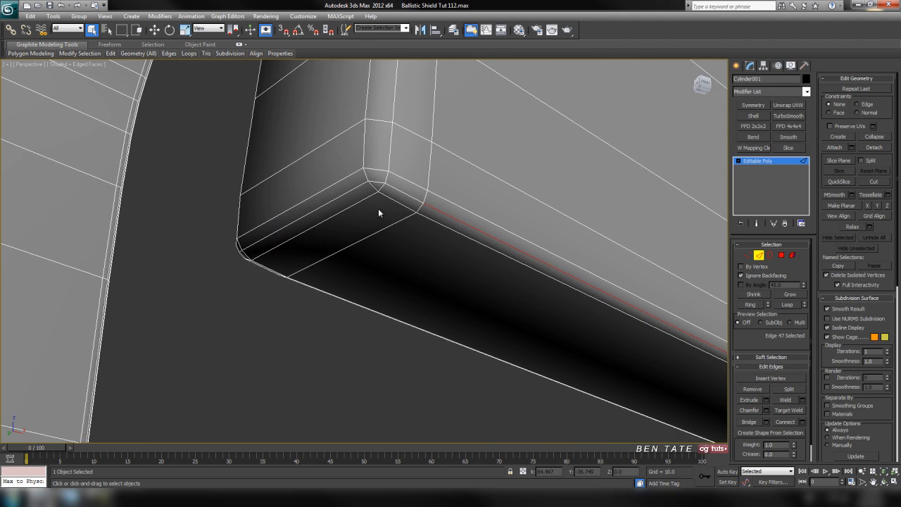
scroll(463, 285, "down", 8)
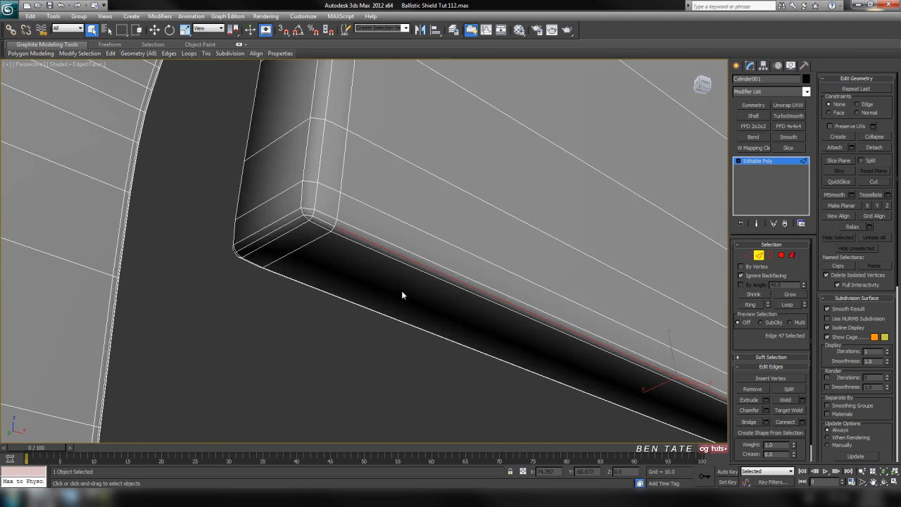
scroll(492, 320, "down", 8)
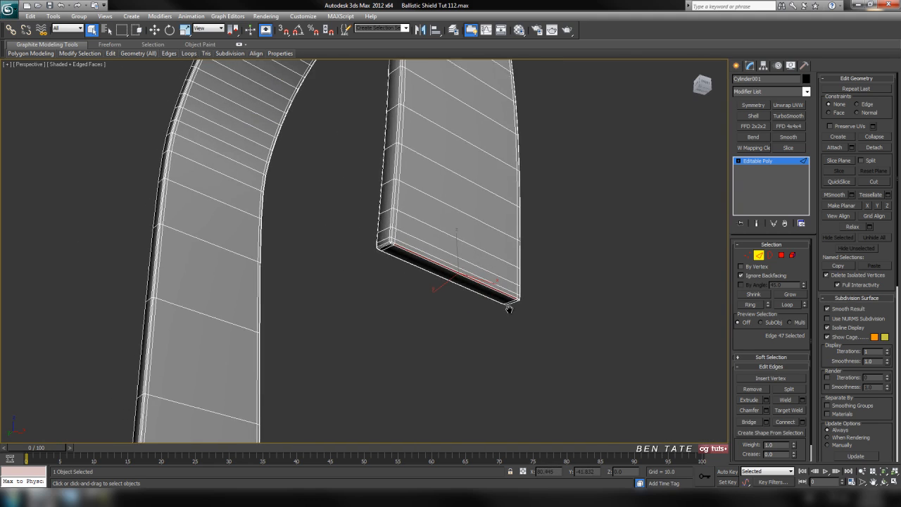
middle_click_drag(426, 352, 448, 328)
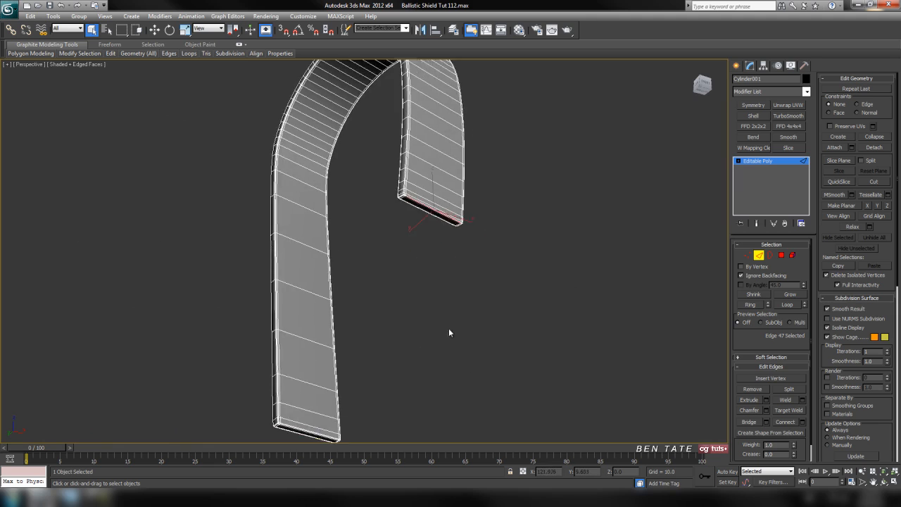
scroll(451, 349, "down", 3)
middle_click_drag(455, 365, 411, 371, "alt")
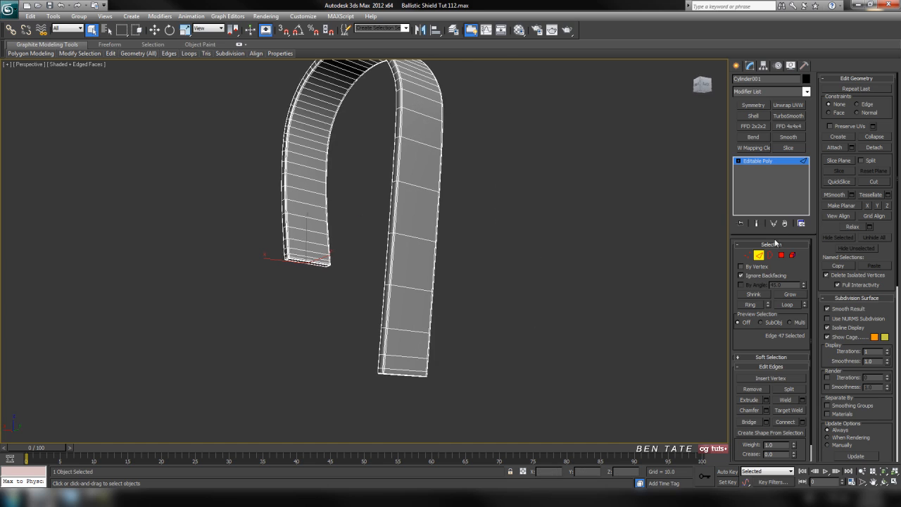
Finish edge editing, review the strap shaded without edges, and unhide all objects.
left_click(759, 255)
key("F4")
mouse_move(587, 264)
middle_mouse_down("alt")
mouse_move(498, 305)
mouse_move(606, 355)
mouse_move(680, 361)
mouse_move(730, 248)
mouse_move(823, 341)
mouse_move(755, 320)
middle_mouse_up("alt")
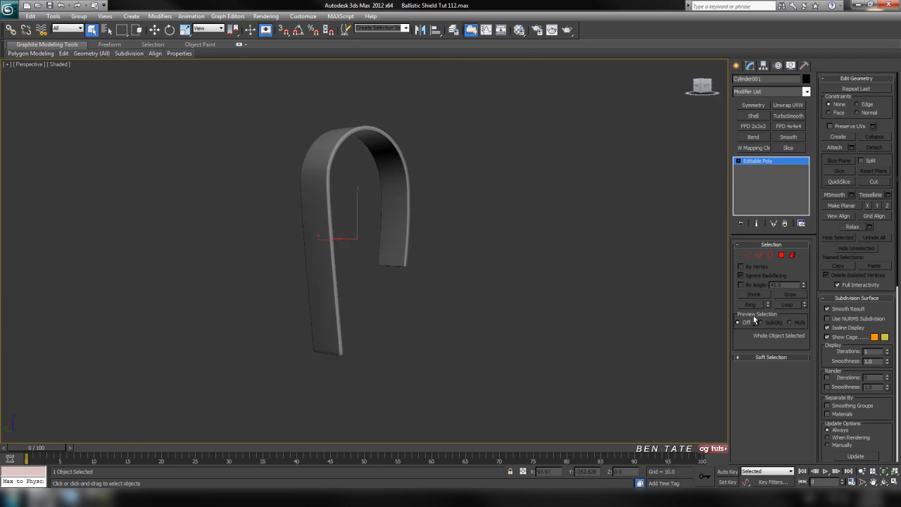
right_click(536, 313)
left_click(575, 273)
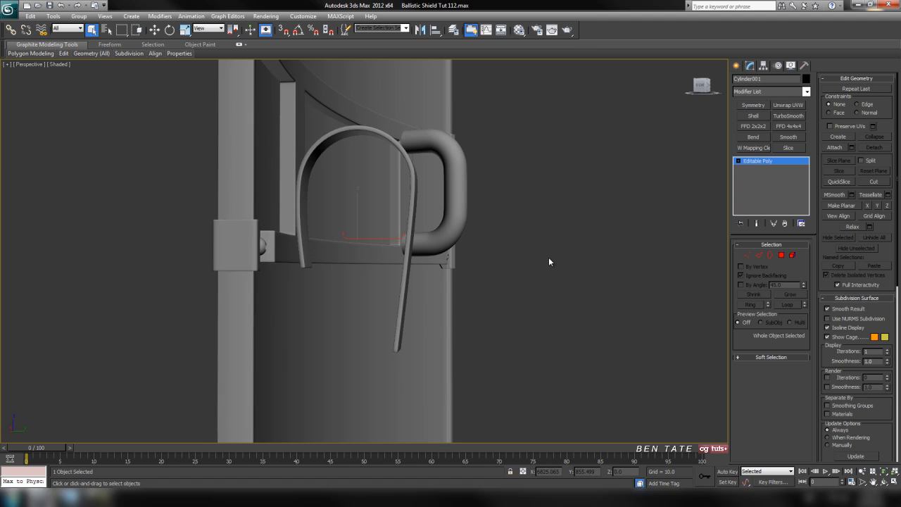
Display the edges again and isolate the tubular handle by hiding all unselected objects.
key("F4")
mouse_move(548, 259)
middle_mouse_down("alt")
mouse_move(543, 278)
mouse_move(507, 298)
mouse_move(556, 201)
middle_mouse_up("alt")
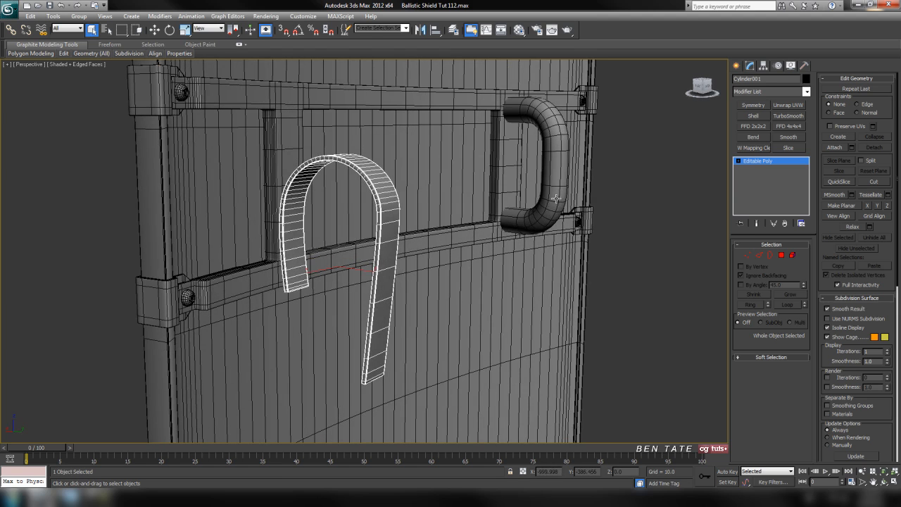
left_click(556, 201)
right_click(600, 283)
left_click(636, 250)
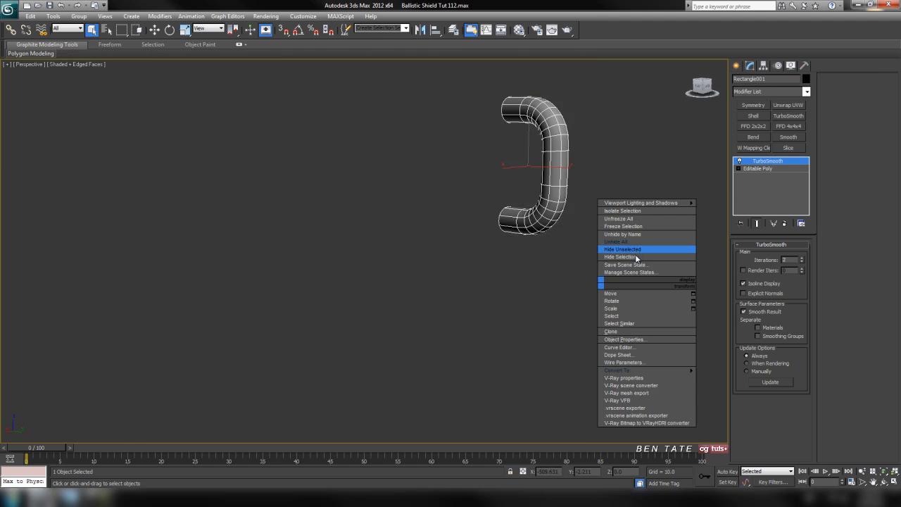
Turn off Isoline Display for the tubular handle's TurboSmooth and convert the handle to an Editable Poly.
key("z")
left_click(751, 284)
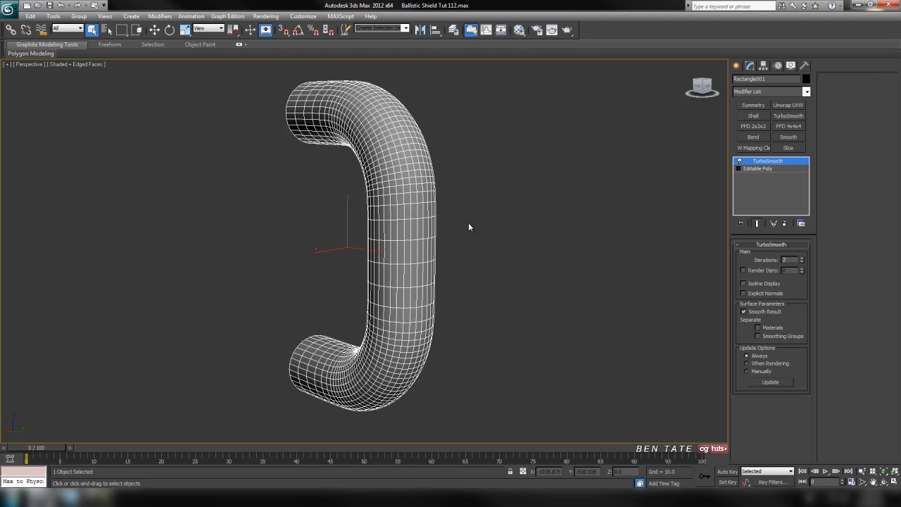
right_click(427, 209)
mouse_move(490, 295)
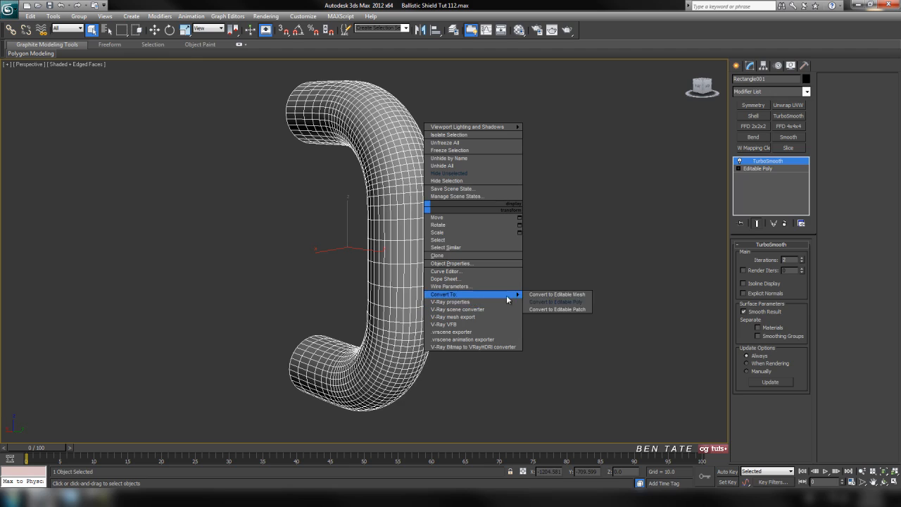
left_click(541, 304)
Remove the three surplus edge loops around the straight section of the handle's upper end.
middle_click_drag(456, 214, 531, 196, "alt")
middle_click_drag(370, 160, 408, 234)
scroll(400, 213, "up", 3)
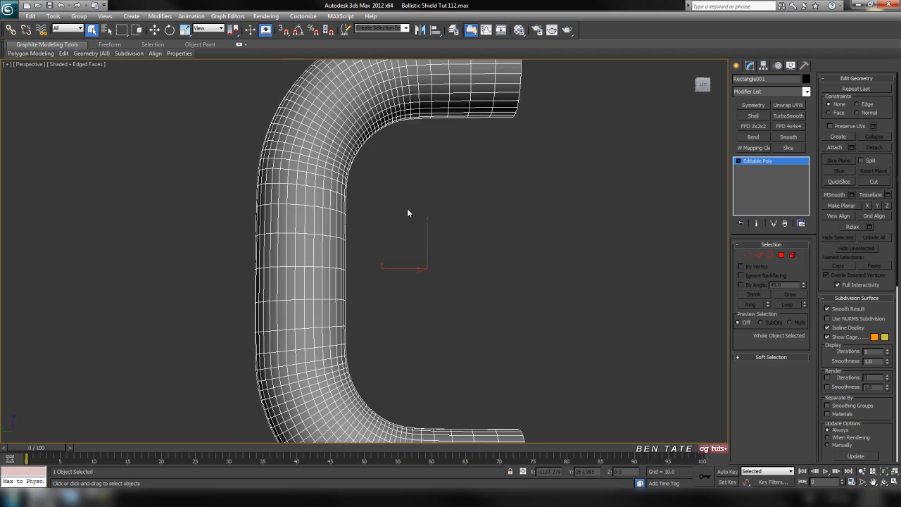
middle_click_drag(418, 163, 400, 226)
middle_click_drag(547, 252, 537, 290)
left_click(758, 255)
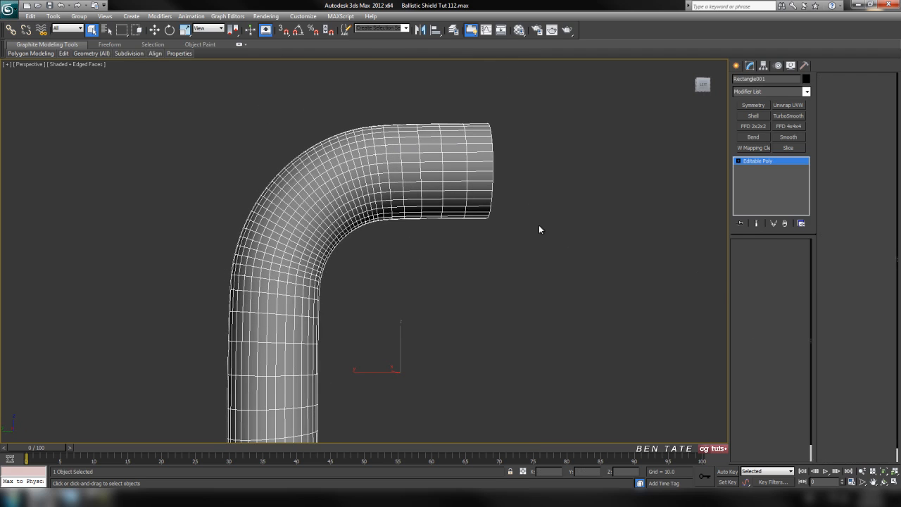
middle_click_drag(539, 225, 525, 262)
left_click(455, 206)
left_click(430, 206, "ctrl")
left_click(408, 206, "ctrl")
left_click(787, 304)
key("ctrl+BackSpace")
Remove the three surplus edge loops around the straight section of the handle's lower end.
middle_click_drag(525, 307, 429, 410)
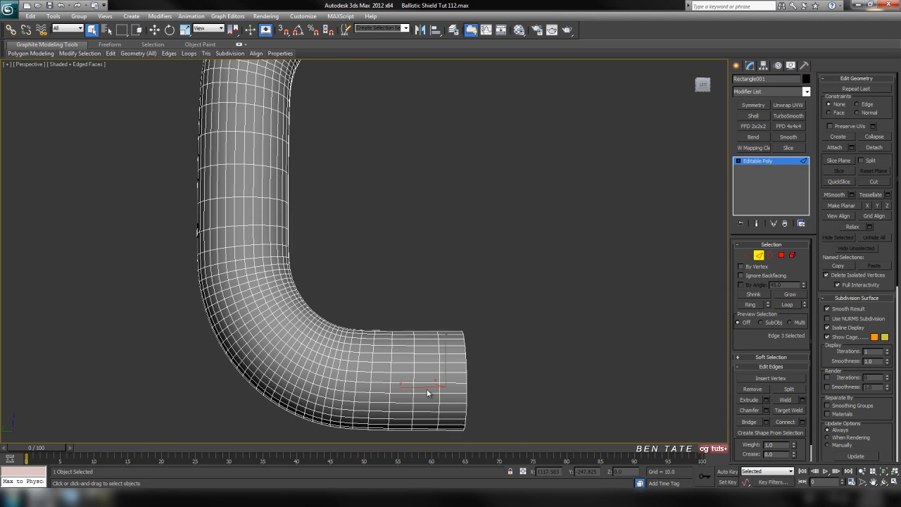
left_click(408, 389)
left_click(414, 390, "ctrl")
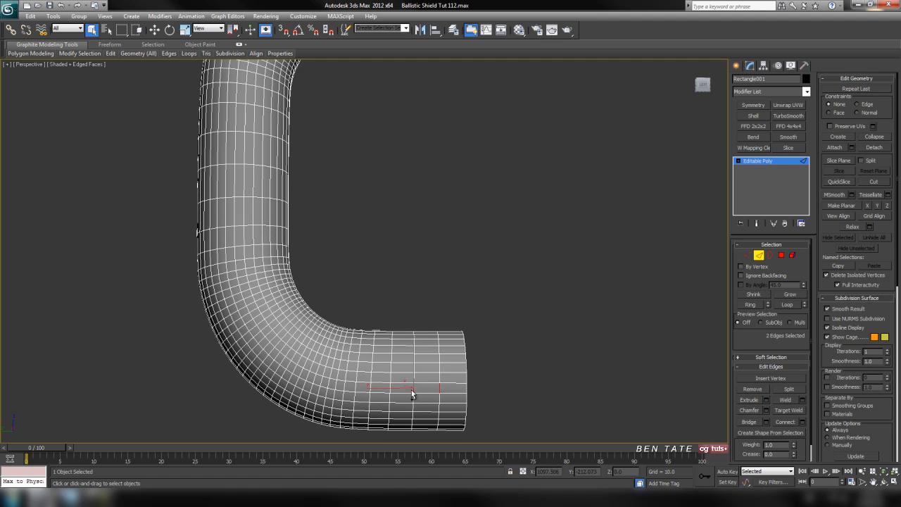
left_click(390, 390, "ctrl")
left_click(794, 307)
left_click(604, 381)
Examine the handle's edge layout in the Front view, shaded with its edges displayed.
key("alt+w")
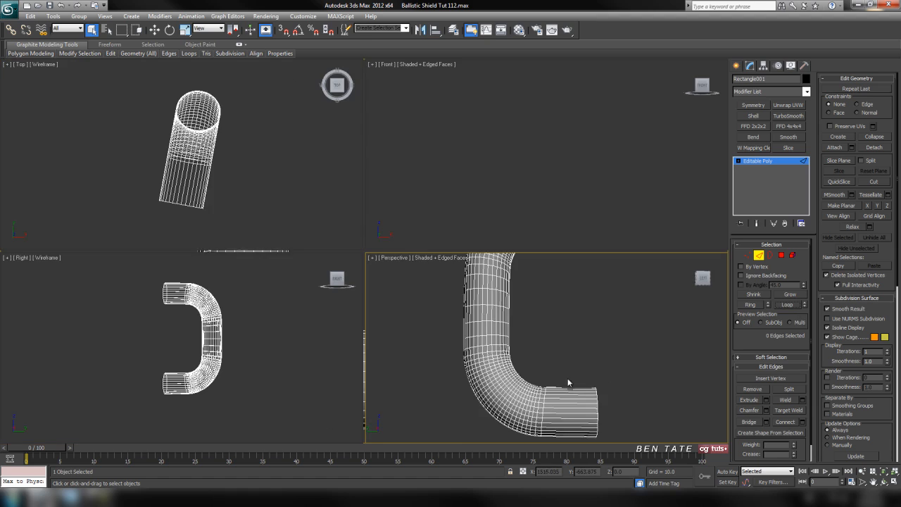
left_click(514, 204)
key("alt+w")
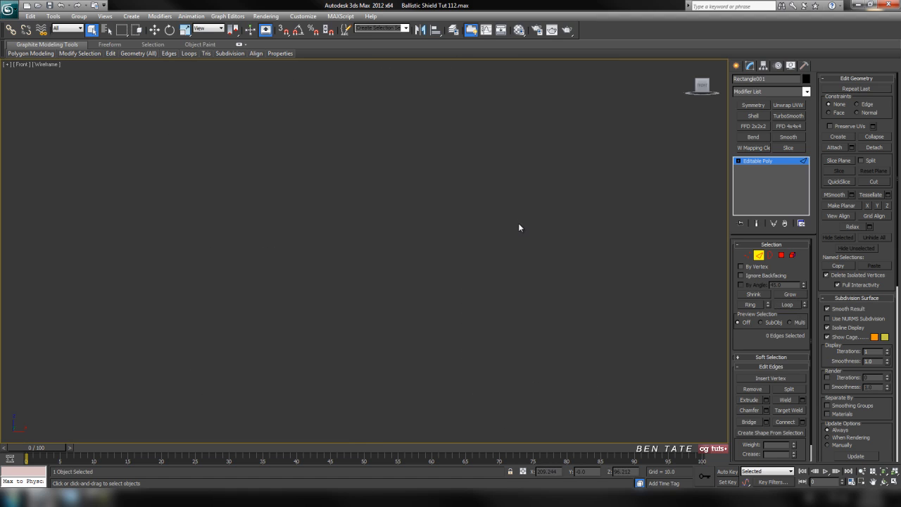
key("z")
key("F3")
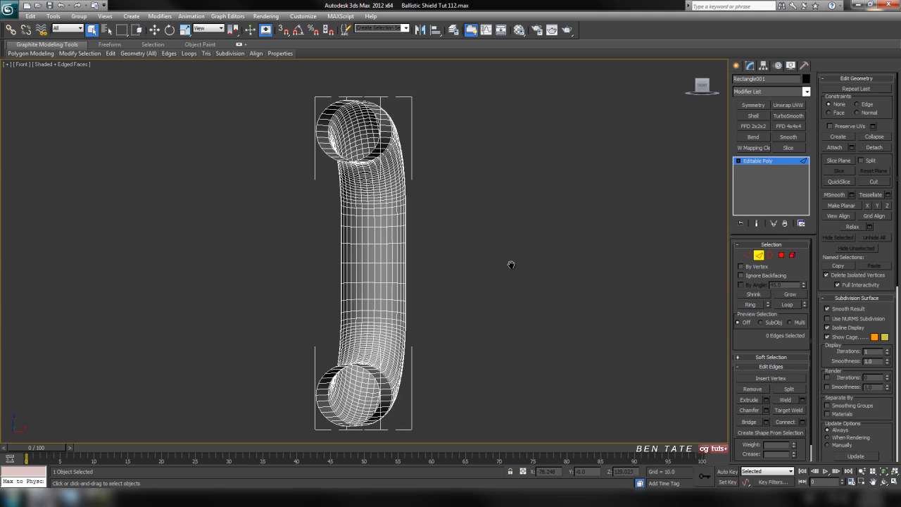
mouse_move(506, 274)
middle_mouse_down()
mouse_move(519, 175)
mouse_move(515, 278)
middle_mouse_up()
key("alt+w")
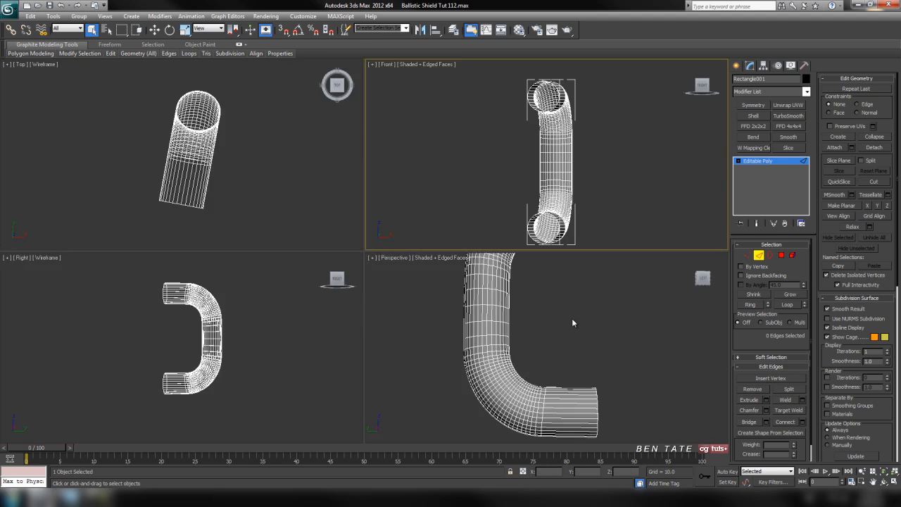
left_click(571, 357)
key("alt+w")
Remove five surplus edge loops from the handle's long vertical grip, keeping two widely spaced loops between the bends.
mouse_move(437, 300)
middle_mouse_down("alt")
mouse_move(463, 302)
mouse_move(441, 268)
mouse_move(460, 300)
mouse_move(430, 288)
mouse_move(438, 299)
middle_mouse_up("alt")
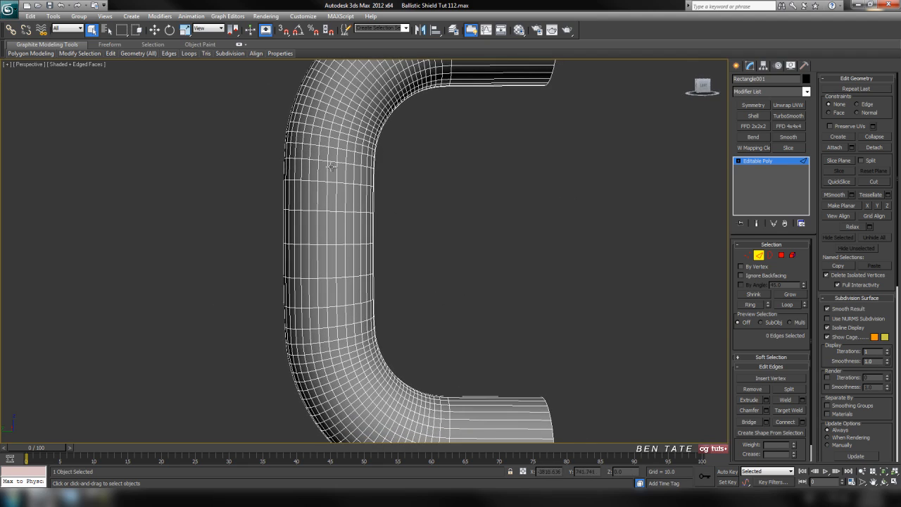
left_click(325, 161)
left_click(323, 181, "ctrl")
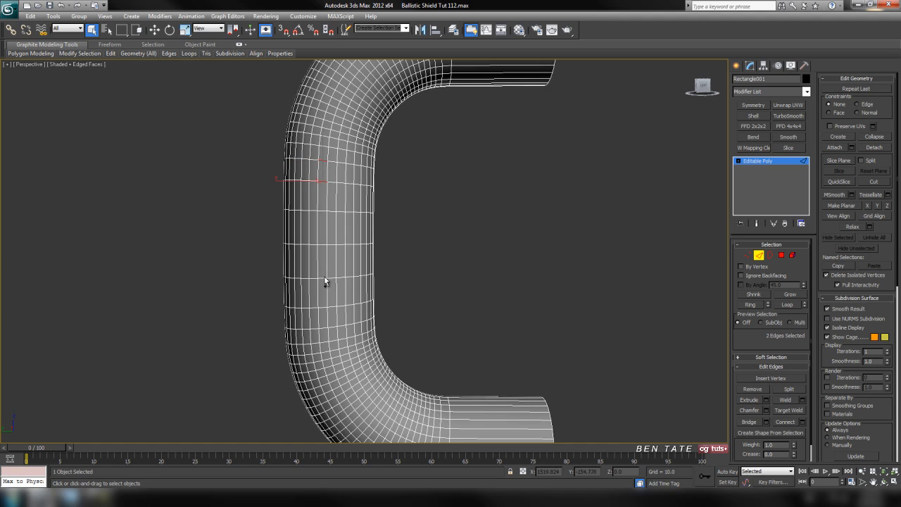
left_click(322, 245, "ctrl")
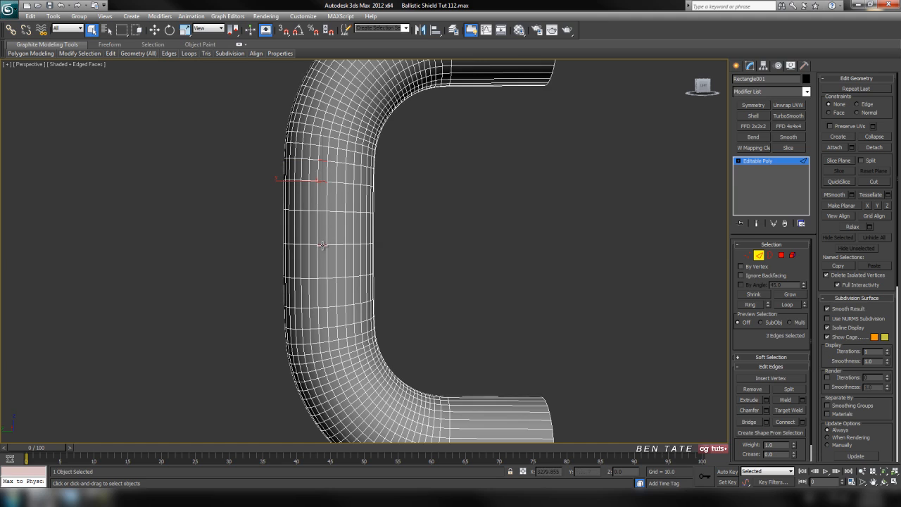
left_click(323, 307, "ctrl")
left_click(323, 327, "ctrl")
left_click(788, 306)
key("ctrl+BackSpace")
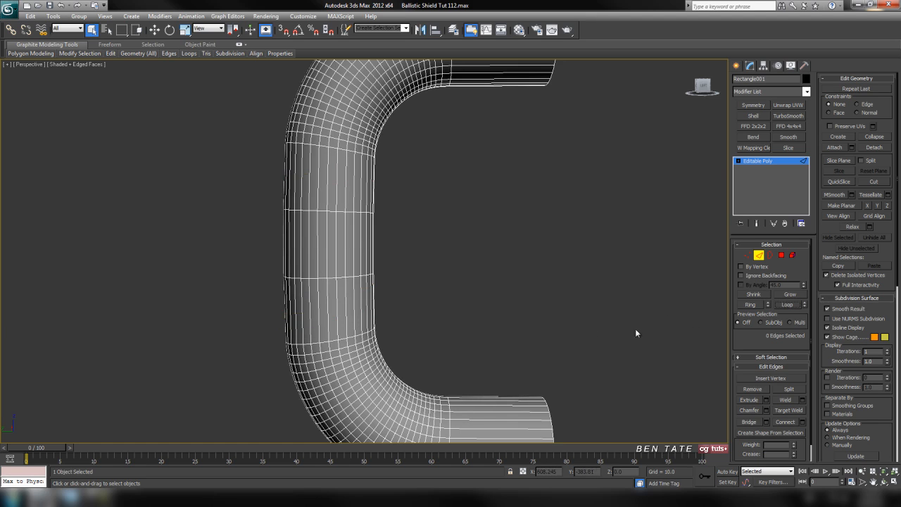
Remove every second edge loop around the handle's lower bend and check the bend shaded without edges.
middle_click_drag(565, 331, 552, 260)
key("F4")
key("F4")
scroll(503, 283, "up", 5)
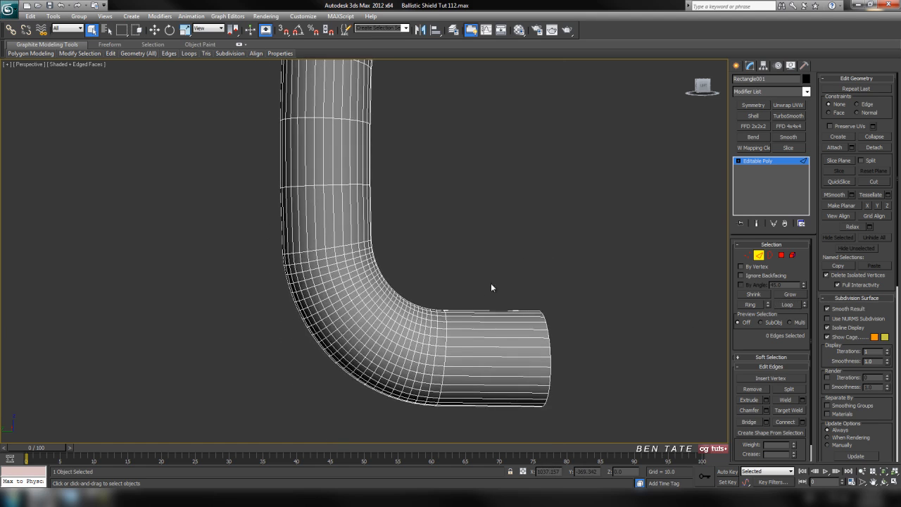
left_click(292, 201)
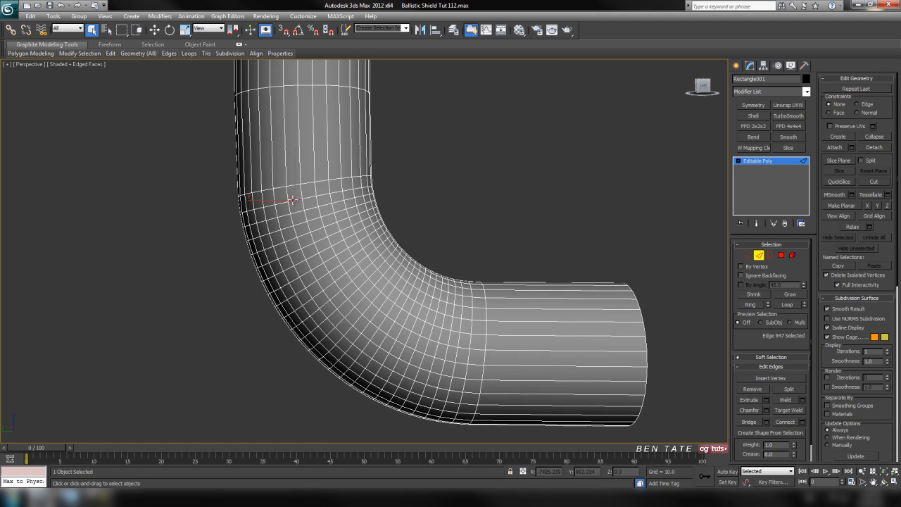
left_click(302, 223, "ctrl")
left_click(308, 246, "ctrl")
left_click(314, 266, "ctrl")
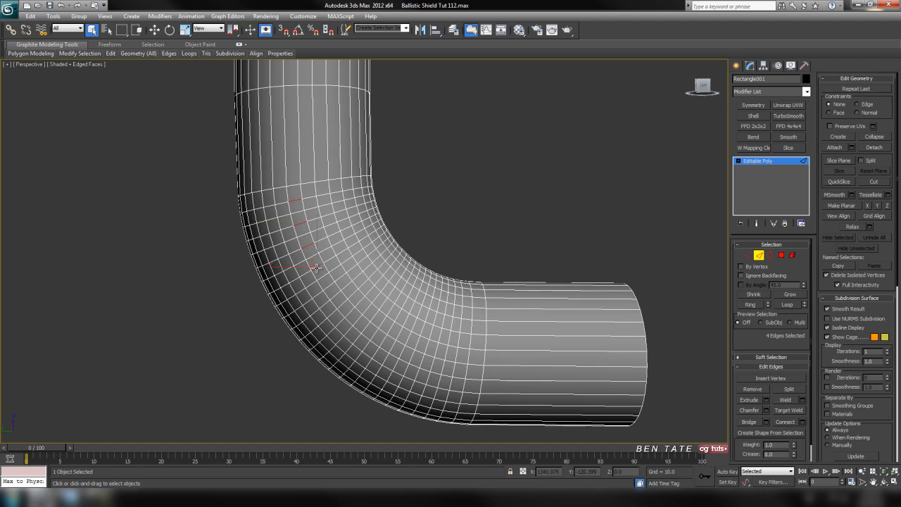
left_click(355, 319, "ctrl")
left_click(371, 332, "ctrl")
left_click(392, 349, "ctrl")
left_click(408, 355, "ctrl")
left_click(455, 374, "ctrl")
middle_click_drag(479, 380, 526, 387)
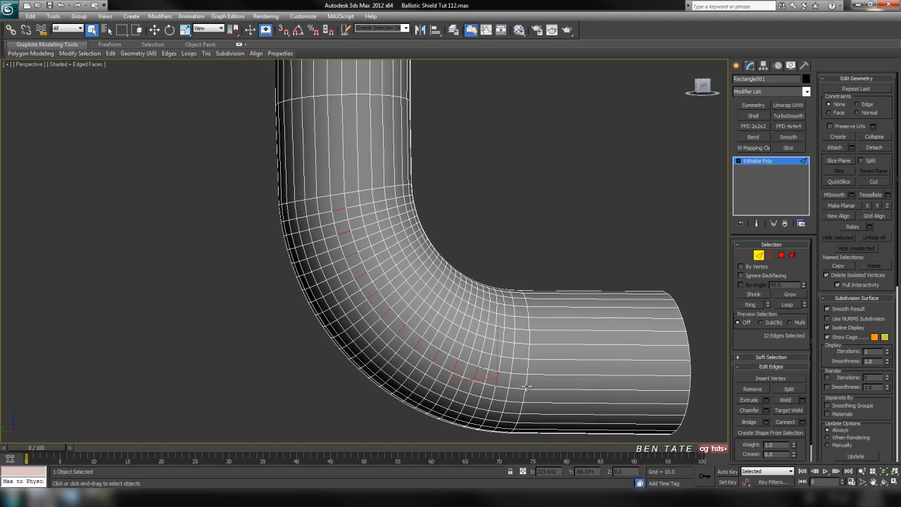
mouse_move(437, 290)
middle_mouse_down()
mouse_move(435, 319)
mouse_move(441, 307)
middle_mouse_up()
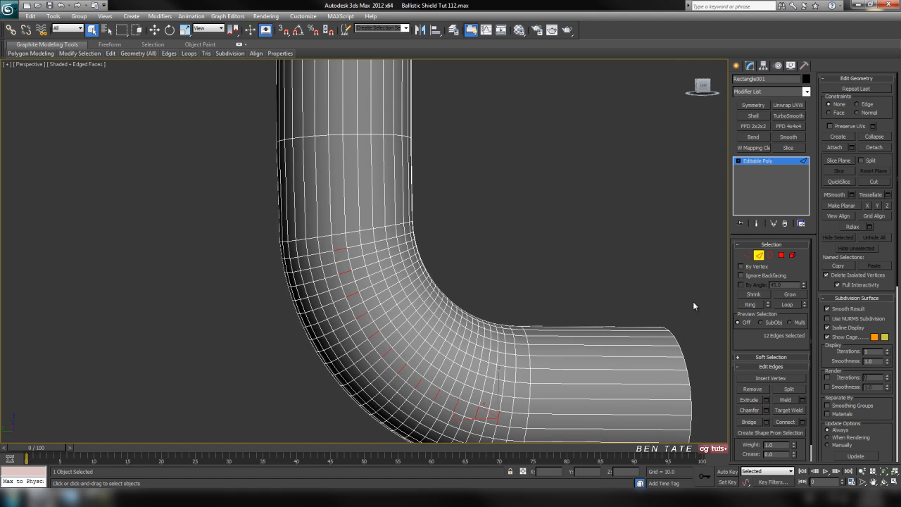
left_click(787, 304)
scroll(581, 276, "down", 3)
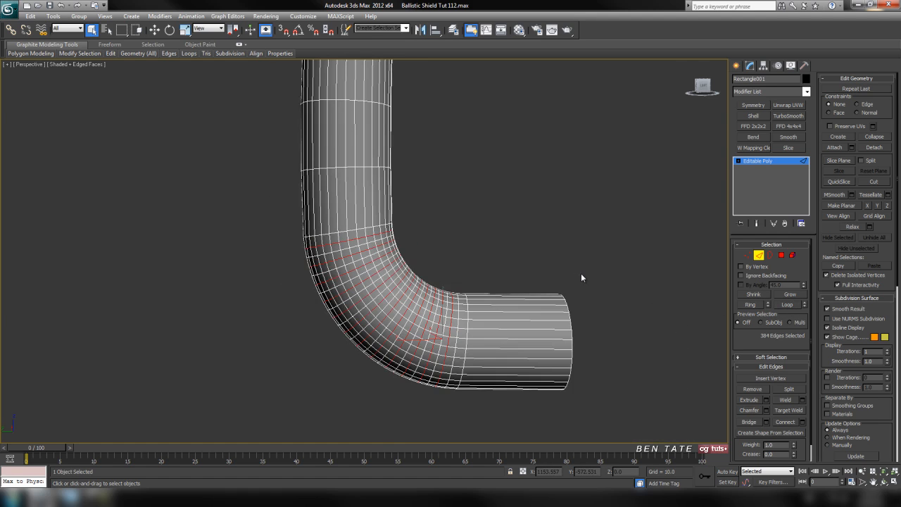
key("F4")
left_click(582, 278)
mouse_move(475, 285)
middle_mouse_down("alt")
mouse_move(644, 280)
mouse_move(570, 266)
mouse_move(556, 251)
mouse_move(528, 255)
mouse_move(503, 239)
mouse_move(496, 267)
mouse_move(467, 258)
mouse_move(493, 267)
middle_mouse_up("alt")
key("F4")
Remove every second edge loop around the handle's upper bend.
key("alt+w")
key("alt+w")
middle_click_drag(549, 328, 469, 300, "alt")
scroll(469, 300, "up", 3)
middle_click_drag(380, 201, 267, 141)
left_click(502, 345)
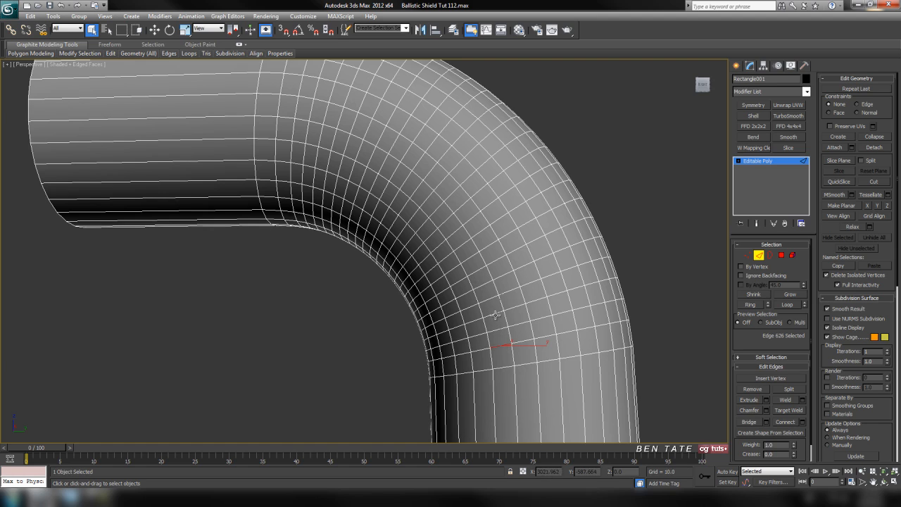
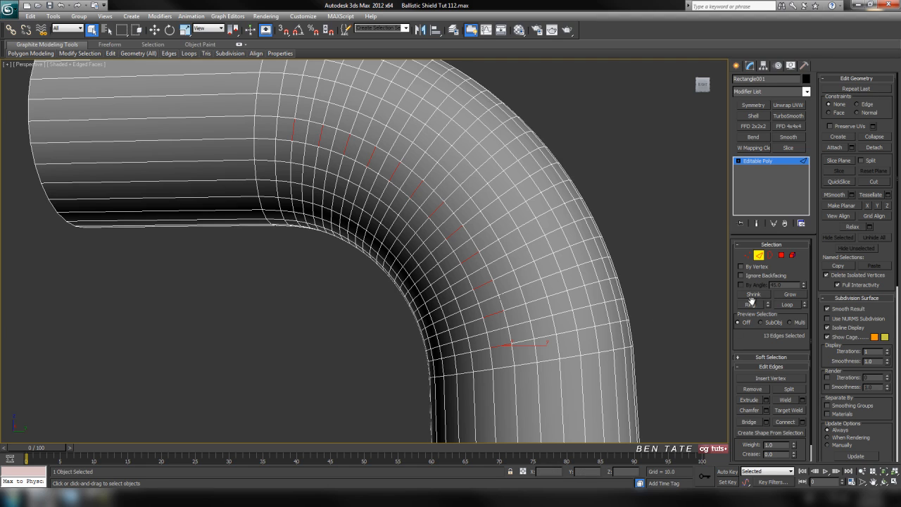
scroll(594, 314, "down", 5)
left_click(595, 315)
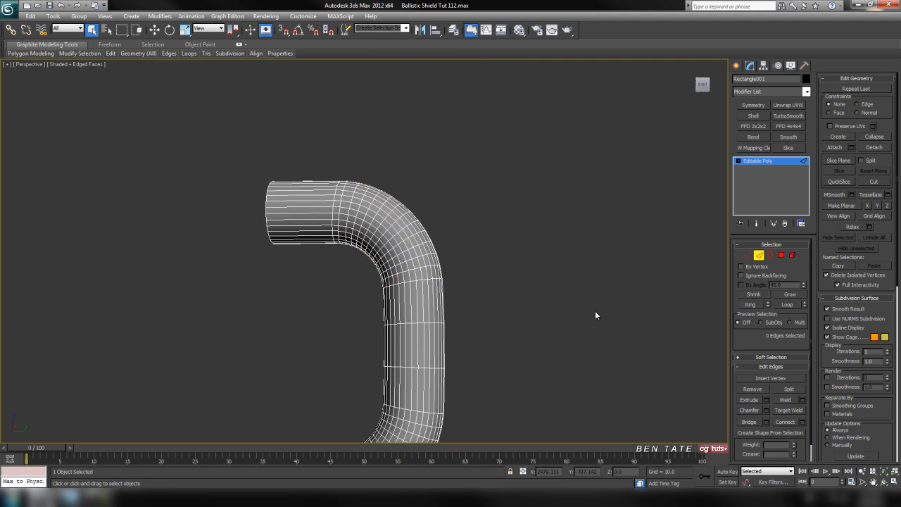
Review the whole handle shaded without edges, display the edges again, and finish edge editing.
key("F4")
mouse_move(528, 292)
middle_mouse_down("alt")
mouse_move(451, 316)
mouse_move(314, 287)
mouse_move(378, 249)
mouse_move(483, 326)
mouse_move(533, 298)
mouse_move(529, 326)
mouse_move(521, 325)
middle_mouse_up("alt")
mouse_move(432, 330)
middle_mouse_down("alt")
mouse_move(368, 362)
mouse_move(422, 352)
middle_mouse_up("alt")
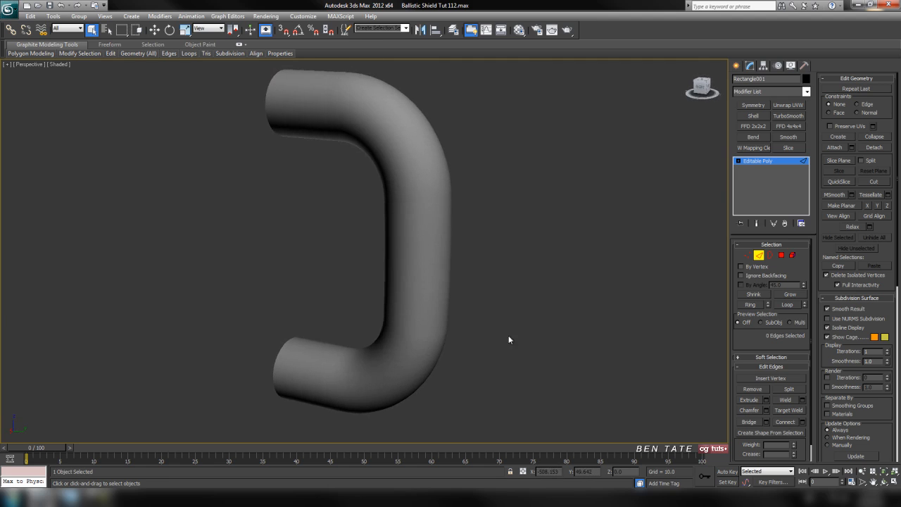
key("F4")
middle_click_drag(471, 314, 495, 304)
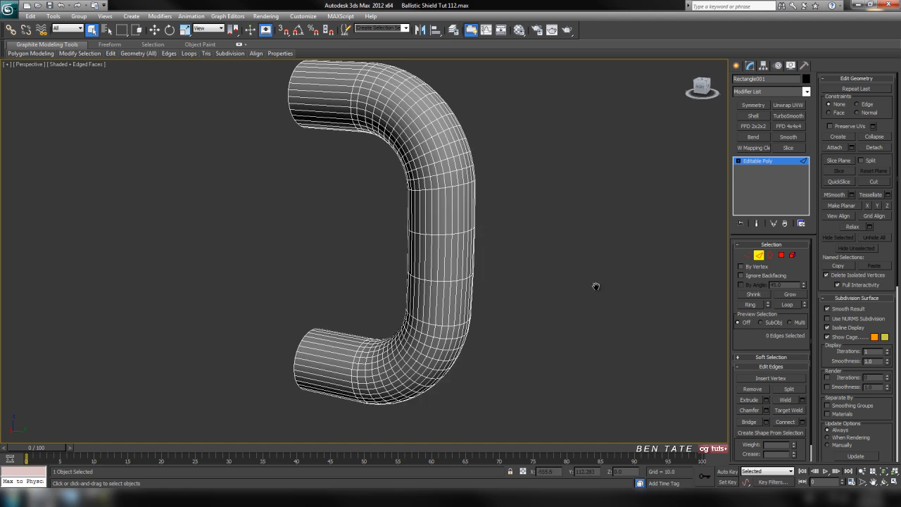
middle_click_drag(600, 283, 594, 300)
left_click(759, 256)
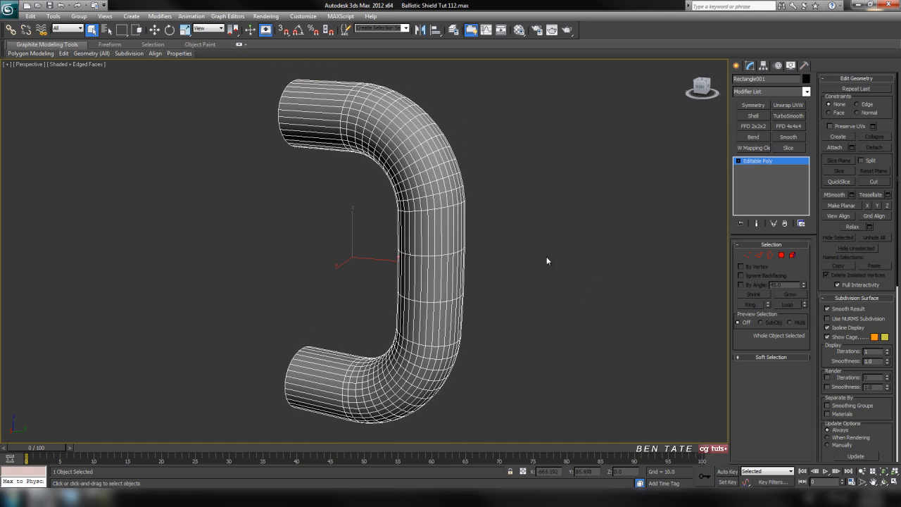
Unhide all objects and select the curved frame that holds the strap and handle on the shield's back.
right_click(523, 285)
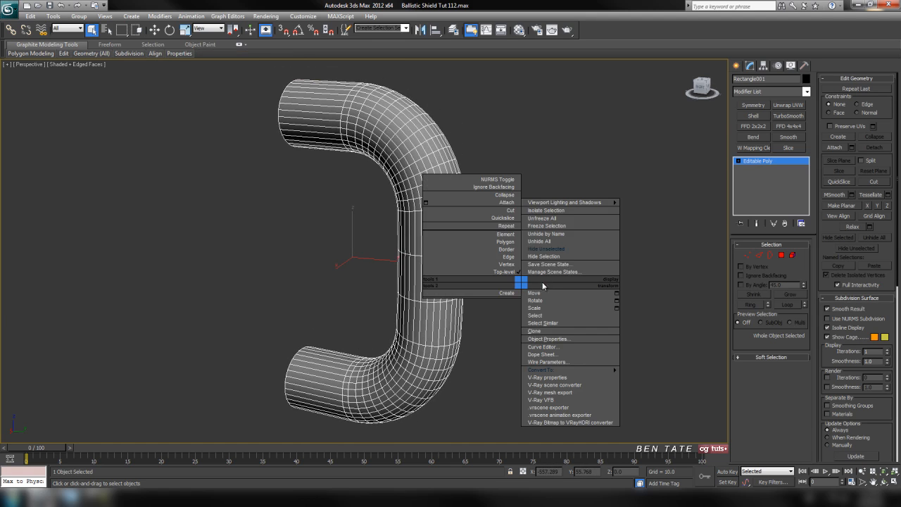
left_click(568, 244)
scroll(542, 281, "down", 5)
middle_click_drag(547, 288, 527, 287)
left_click(383, 257)
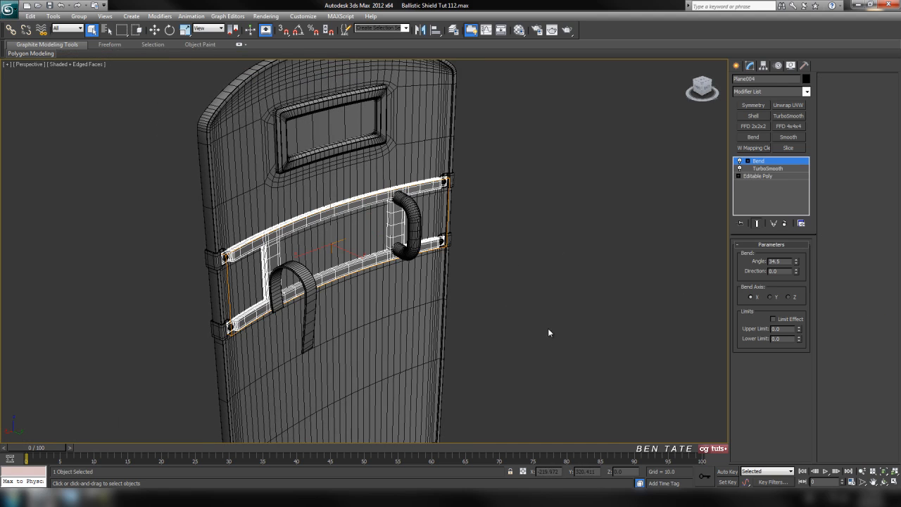